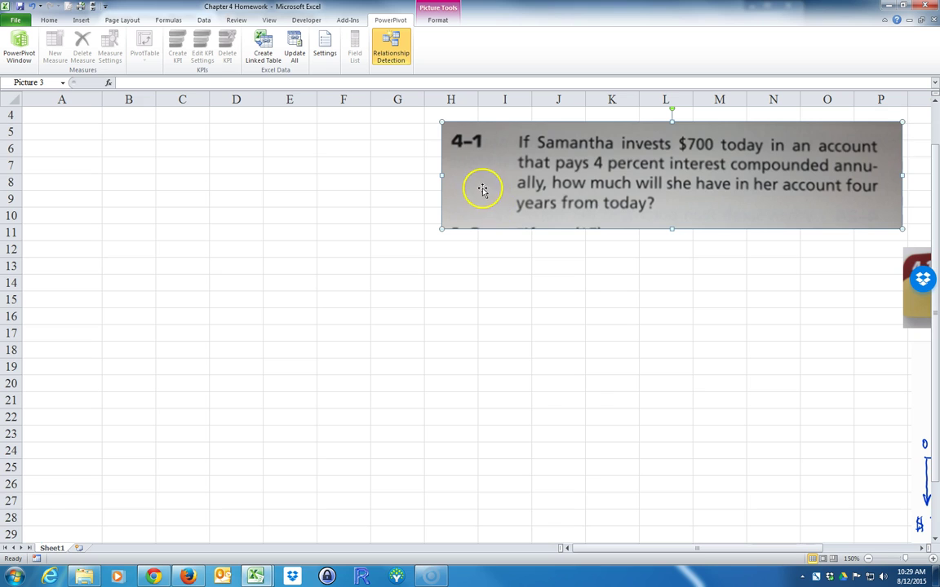
# Shift the 4-1 problem picture slightly to the right and rename Sheet1 as 4-1
pyautogui.moveTo(478, 193)
pyautogui.mouseDown()
pyautogui.moveTo(488, 181)
pyautogui.moveTo(495, 191)
pyautogui.mouseUp()
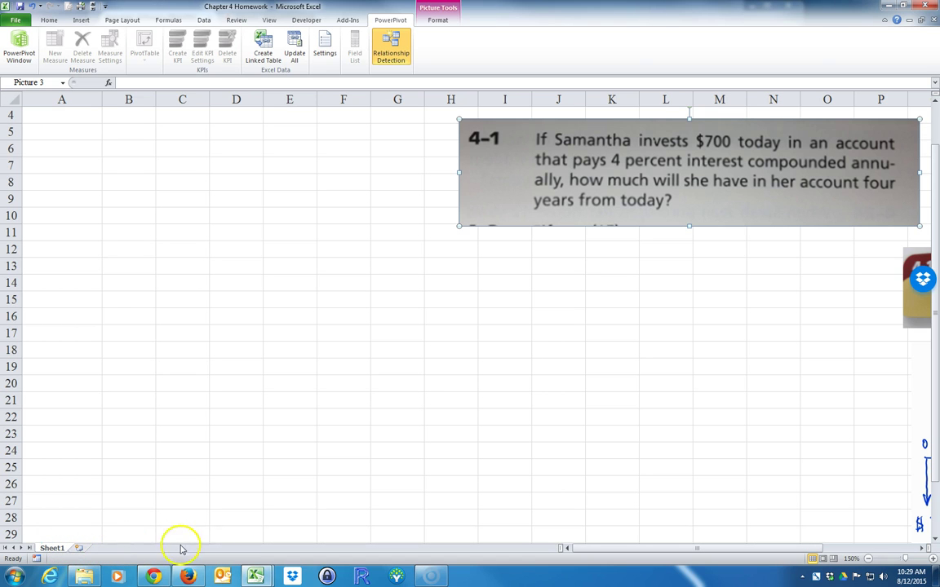
pyautogui.doubleClick(65, 548)
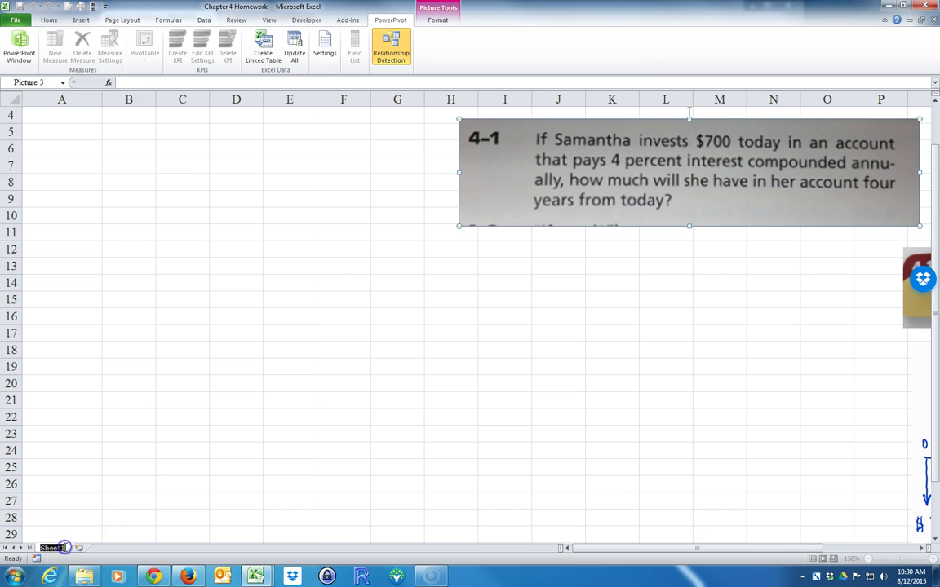
pyautogui.write('4-1')
pyautogui.press('Return')
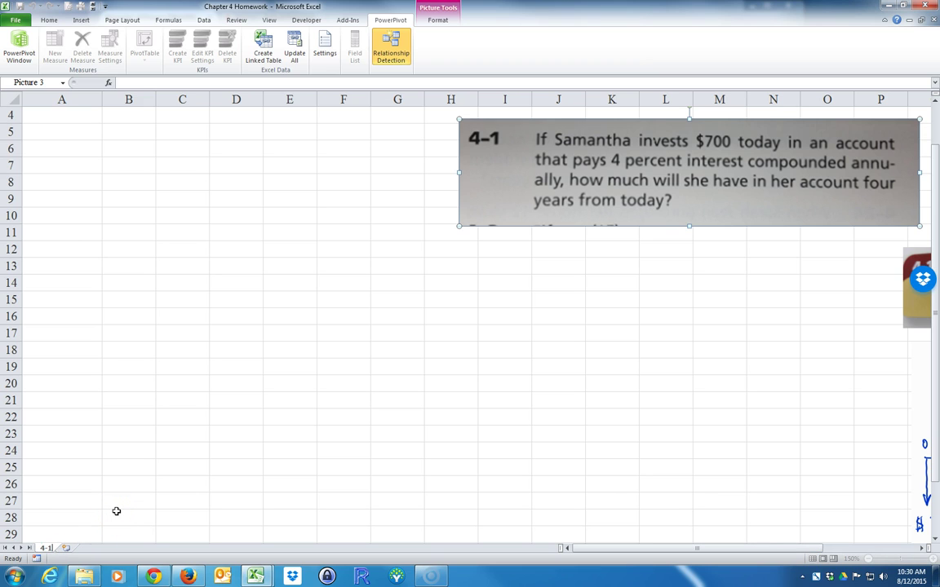
# Add a new worksheet after 4-1 and name it 4-2
pyautogui.click(67, 549)
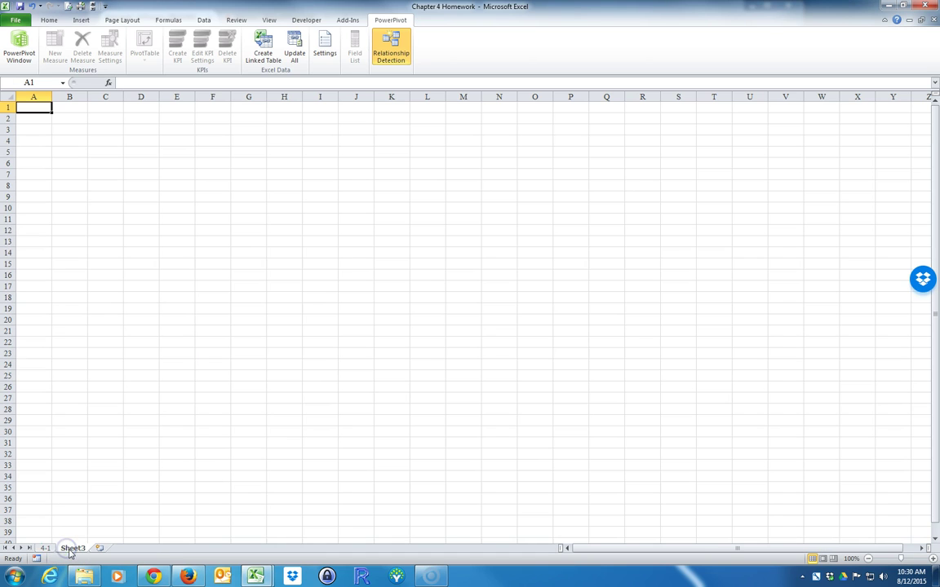
pyautogui.doubleClick(72, 549)
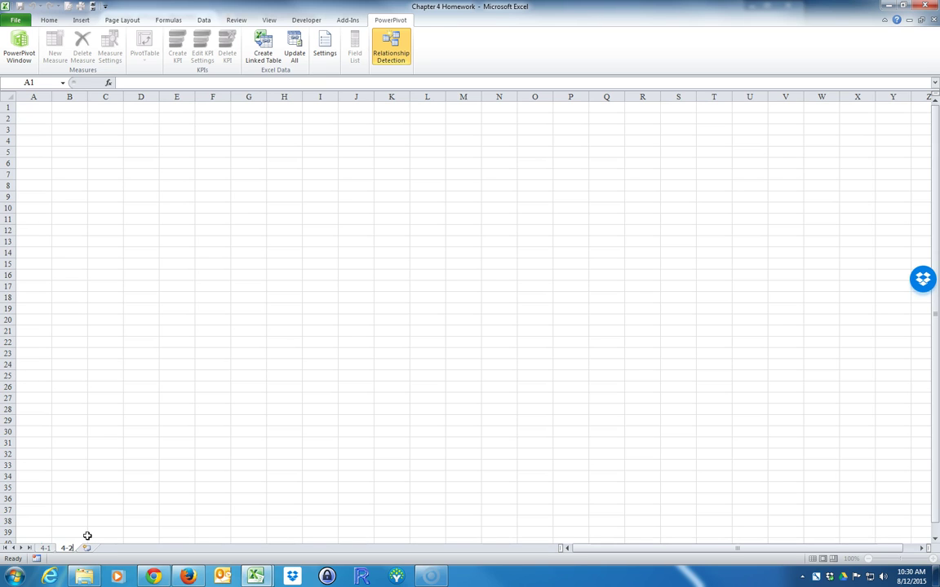
pyautogui.write('4-2')
# Add another worksheet after 4-2 and name it 4-3
pyautogui.click(87, 548)
pyautogui.doubleClick(93, 548)
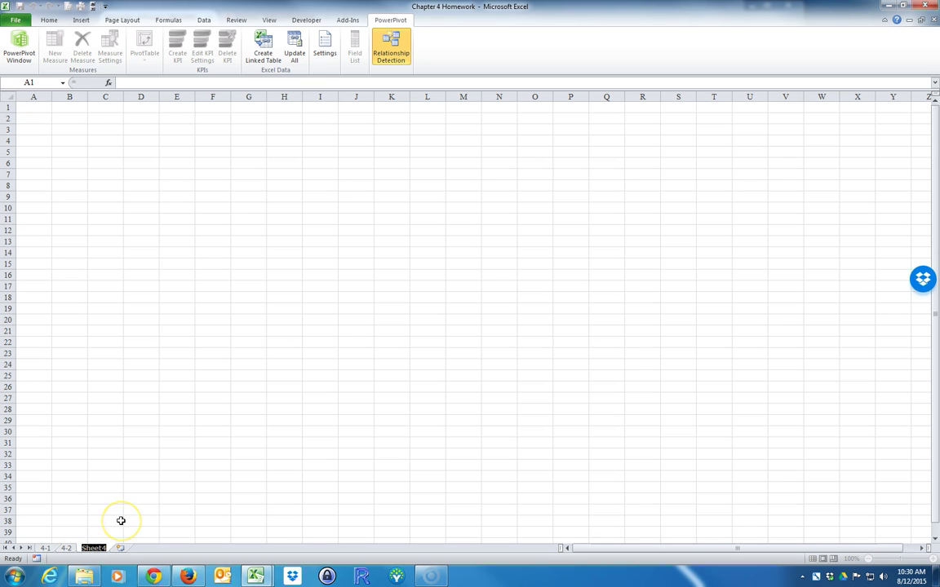
pyautogui.write('4-3')
pyautogui.click(120, 513)
pyautogui.click(115, 427)
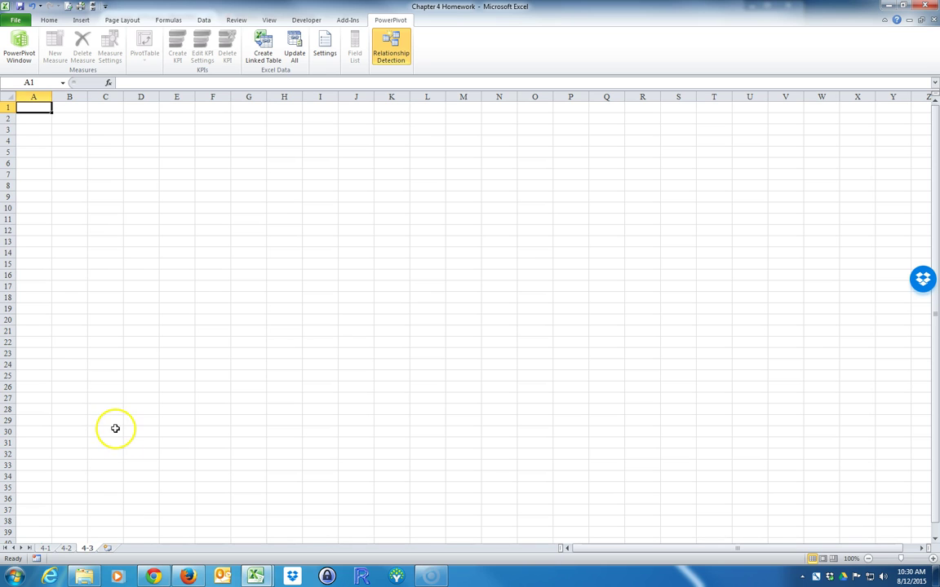
# Return to the 4-1 sheet and save the workbook as Chapter 4 Homework, replacing the existing file
pyautogui.click(66, 549)
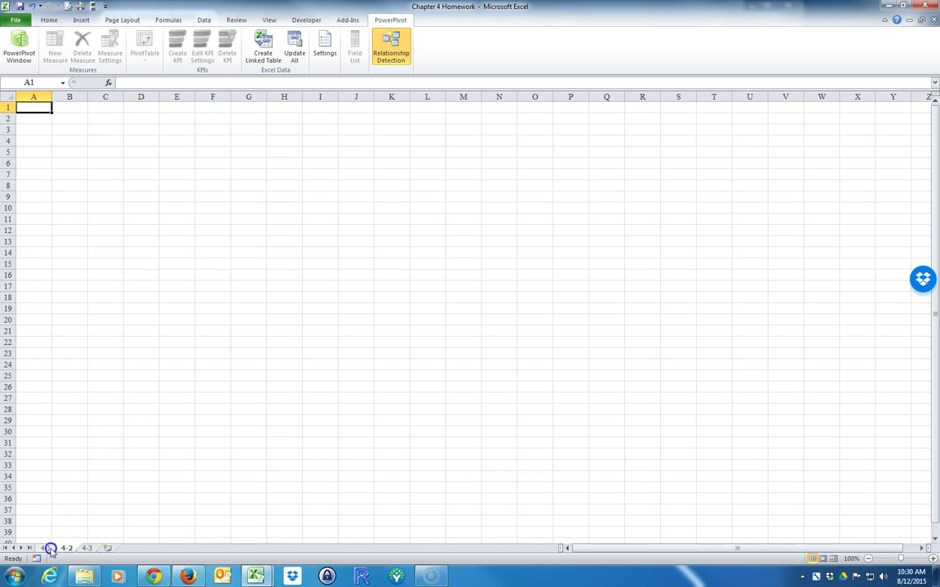
pyautogui.click(47, 548)
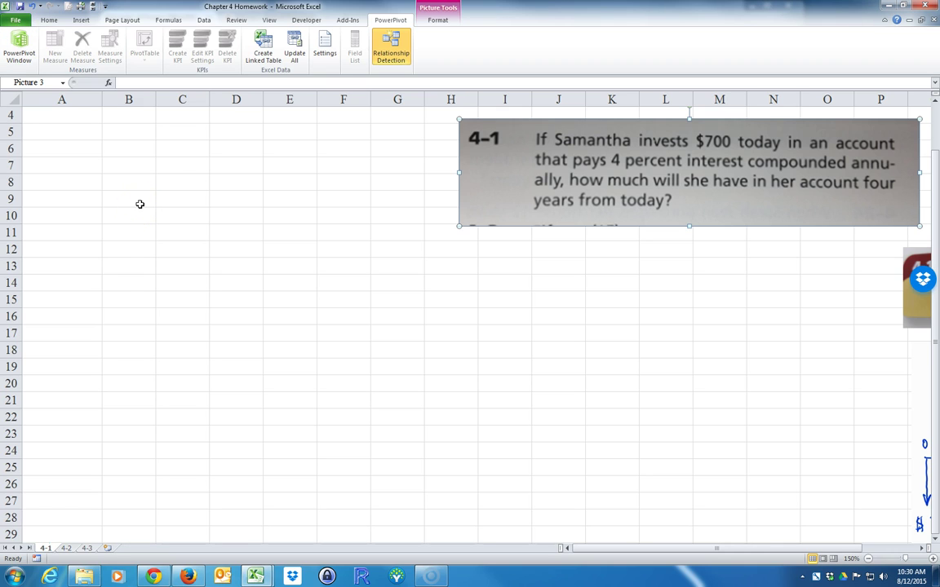
pyautogui.click(15, 19)
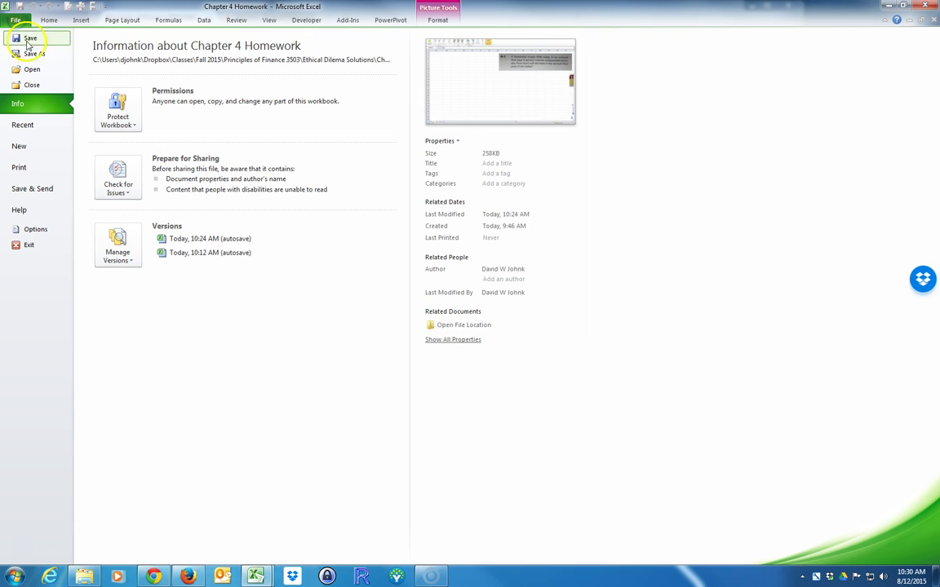
pyautogui.click(34, 54)
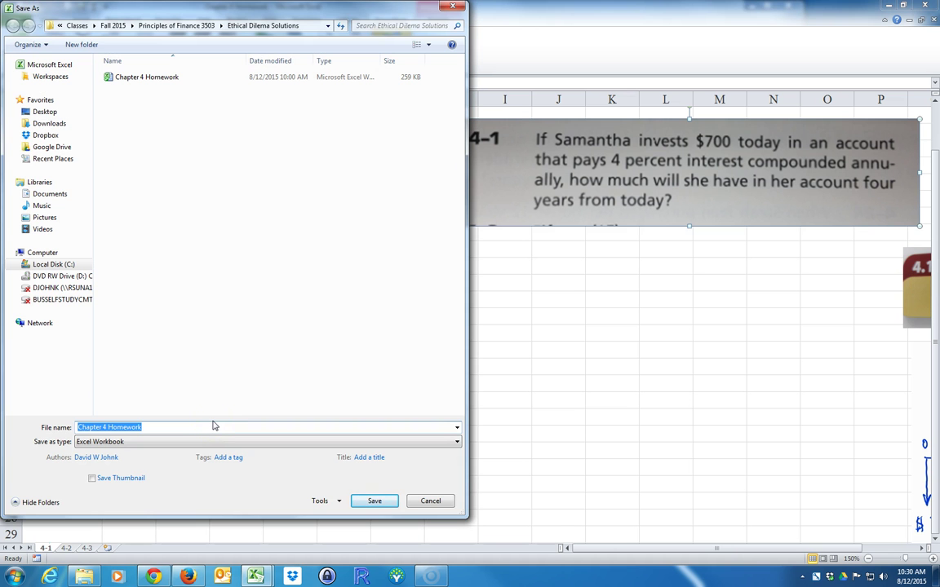
pyautogui.click(151, 427)
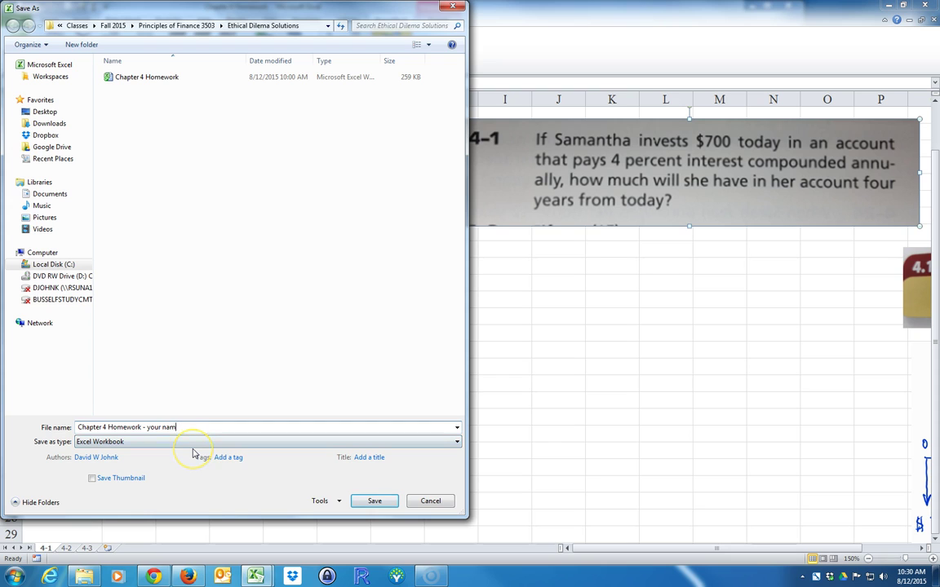
pyautogui.press('BackSpace')
pyautogui.click(369, 500)
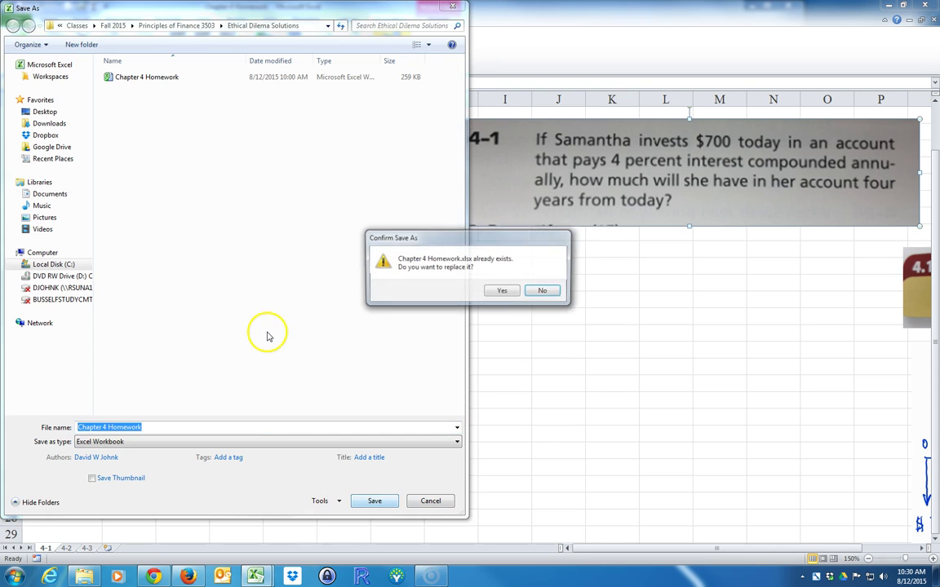
pyautogui.click(503, 291)
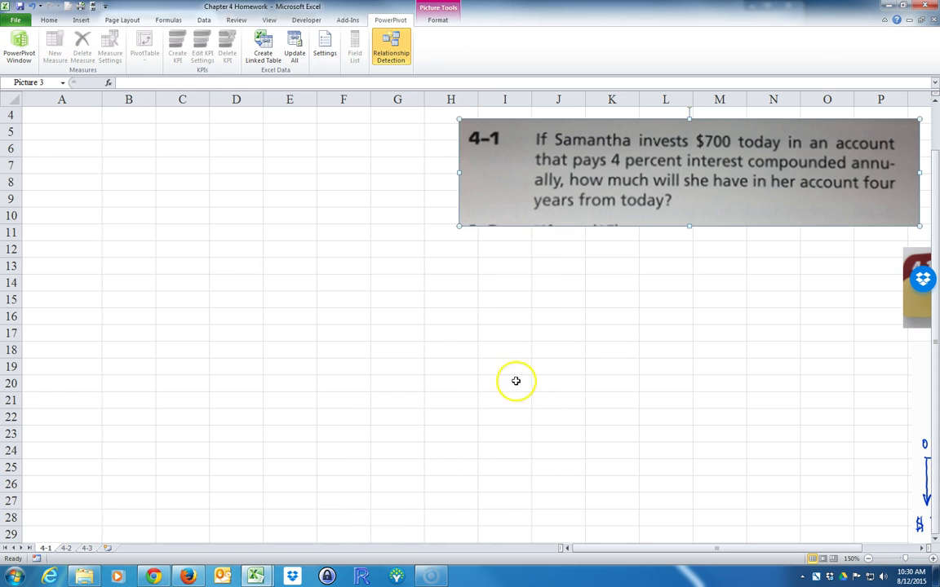
# Enter the heading "Given:" in cell A4 and move the handwritten timeline picture beneath the 4-1 problem picture
pyautogui.click(61, 115)
pyautogui.write('Given:')
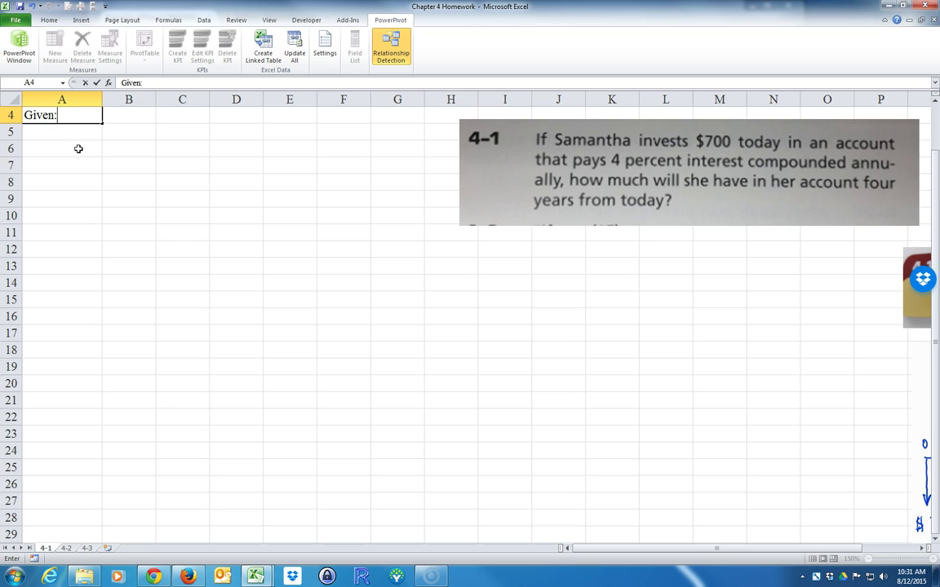
pyautogui.press('Return')
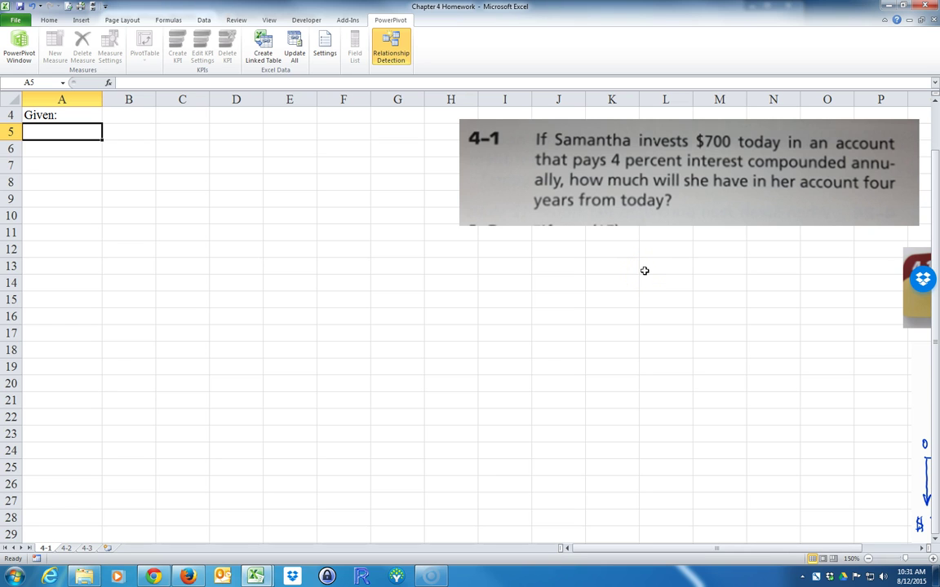
pyautogui.click(905, 363)
pyautogui.moveTo(905, 363); pyautogui.dragTo(512, 311)
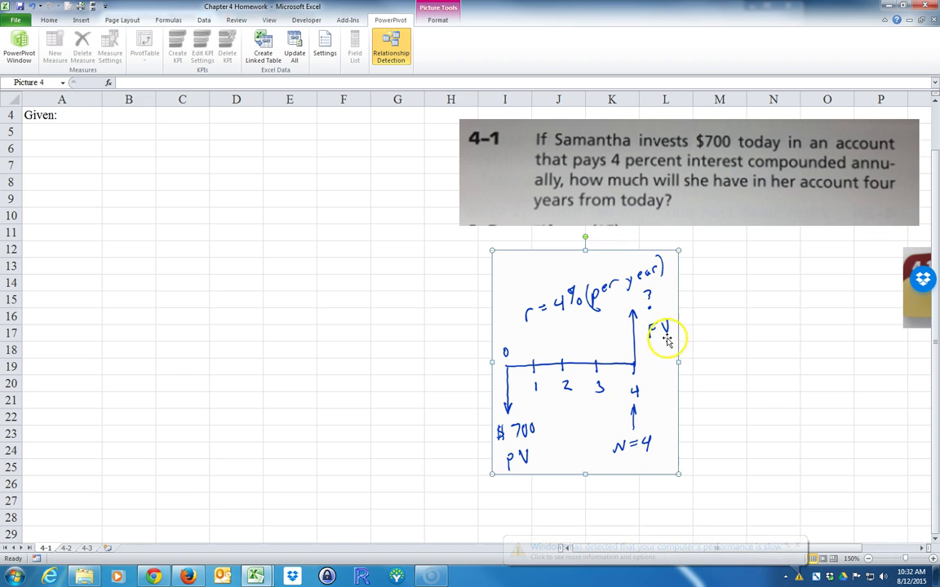
# Label cell A5 as PV and enter -$700 in cell B5
pyautogui.click(51, 133)
pyautogui.write('PV')
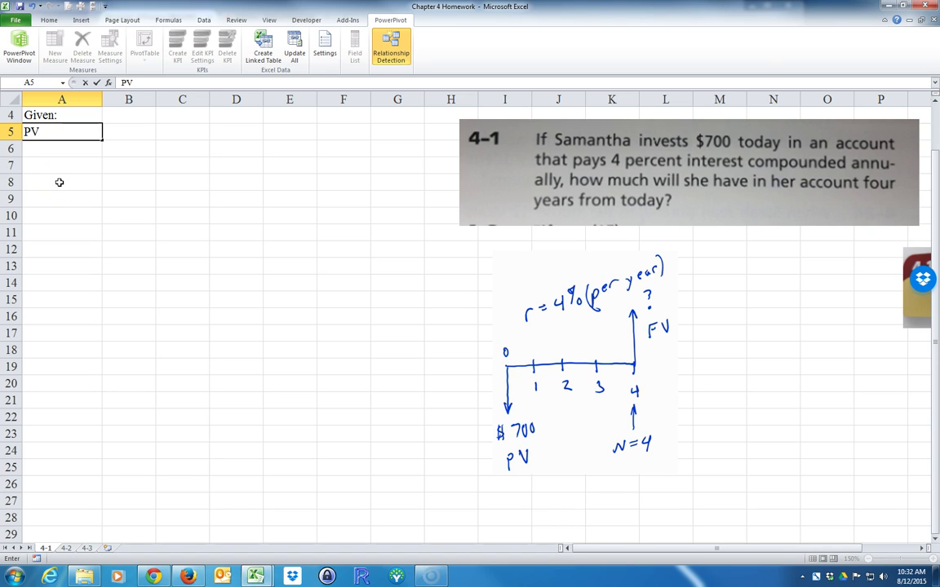
pyautogui.press('Tab')
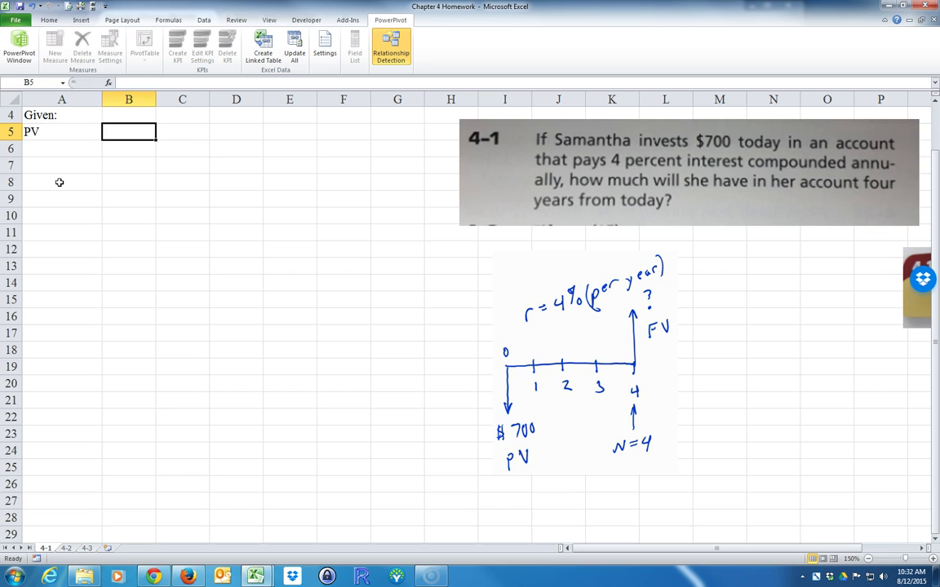
pyautogui.write('-')
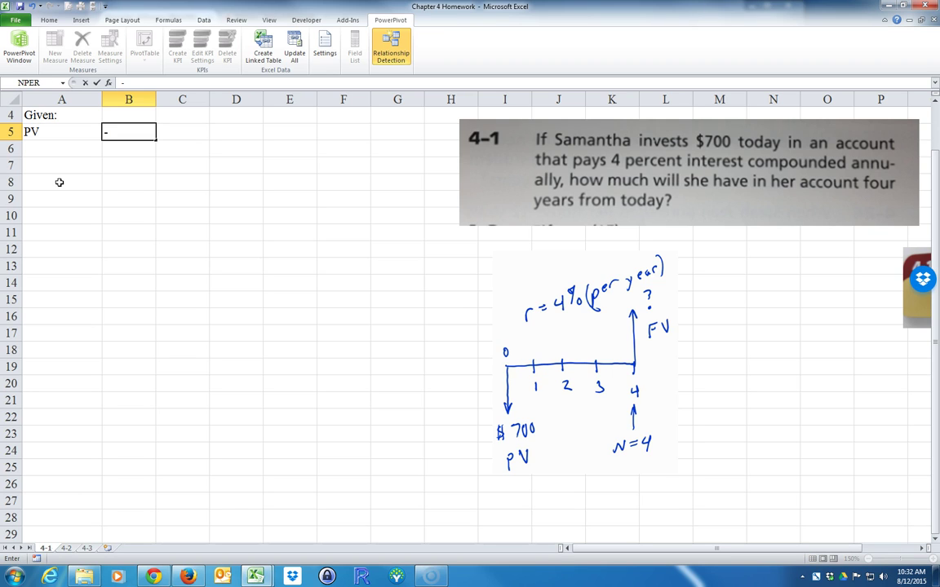
pyautogui.write('$700')
pyautogui.press('Return')
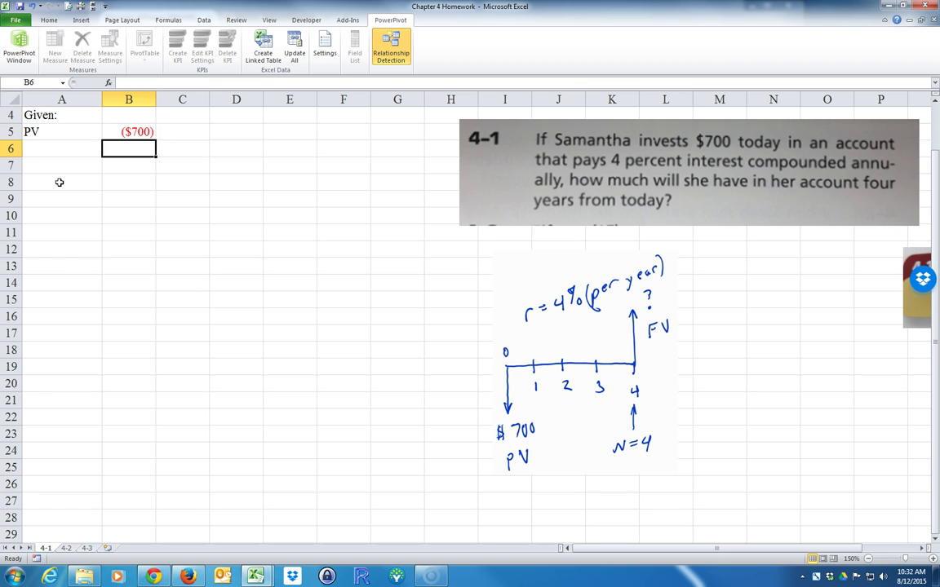
# Label cell A6 as r and enter 4% in cell B6
pyautogui.click(47, 151)
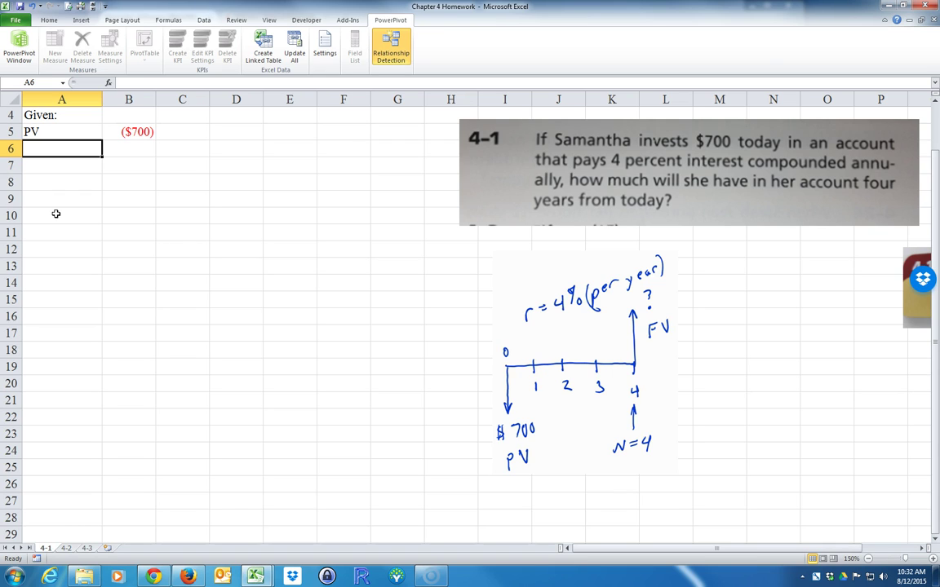
pyautogui.write('r')
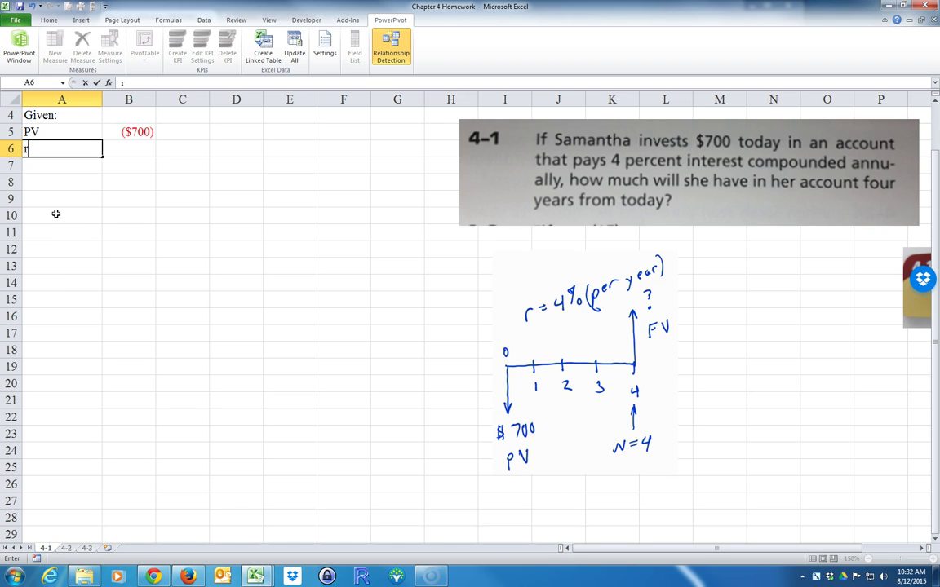
pyautogui.press('Tab')
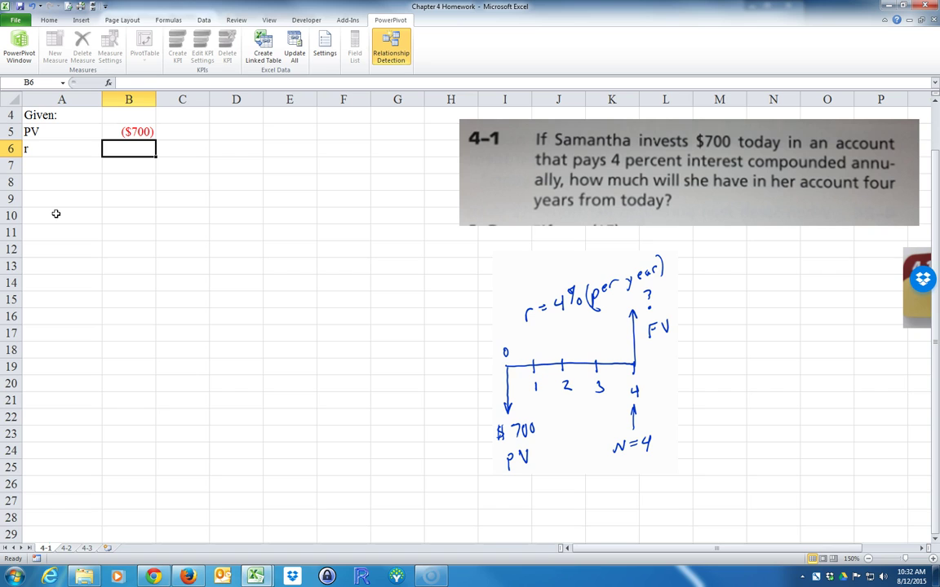
pyautogui.write('4%')
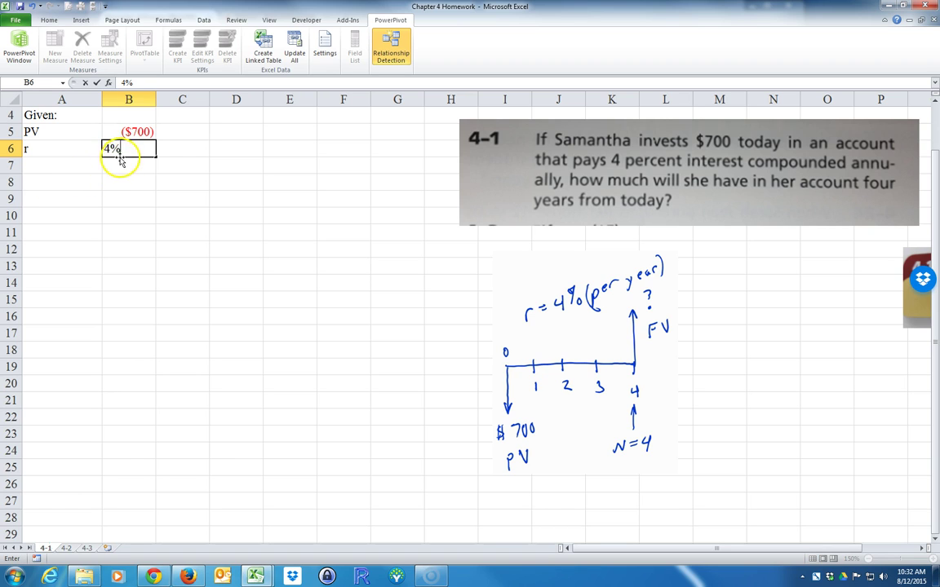
pyautogui.click(174, 151)
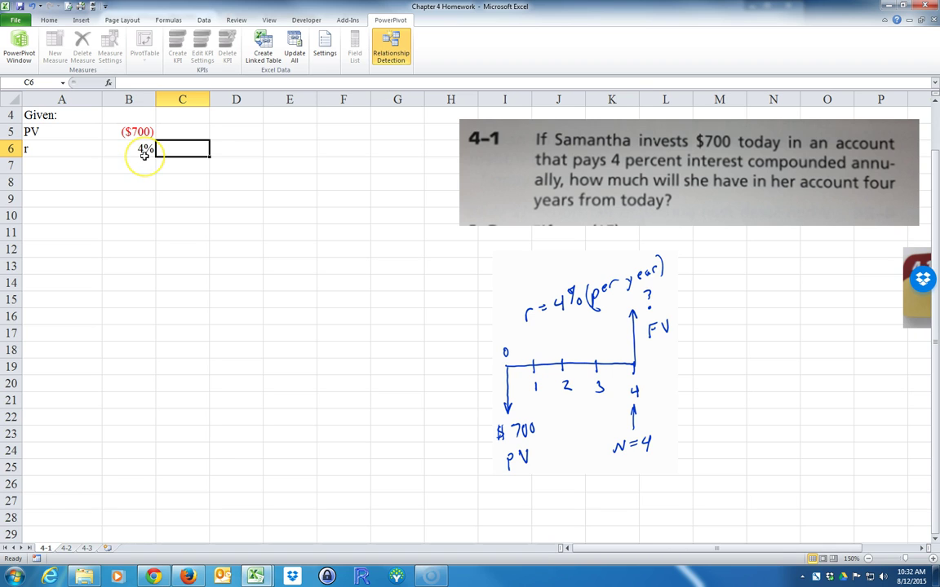
# Add the note "present value" in cell C5 beside the PV amount
pyautogui.click(173, 131)
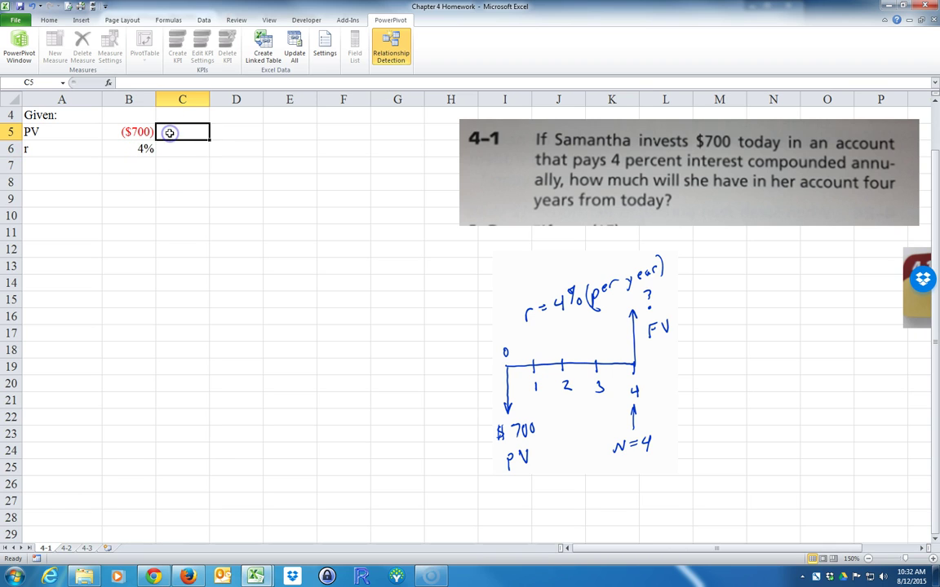
pyautogui.write('prj')
pyautogui.press('BackSpace')
pyautogui.press('BackSpace')
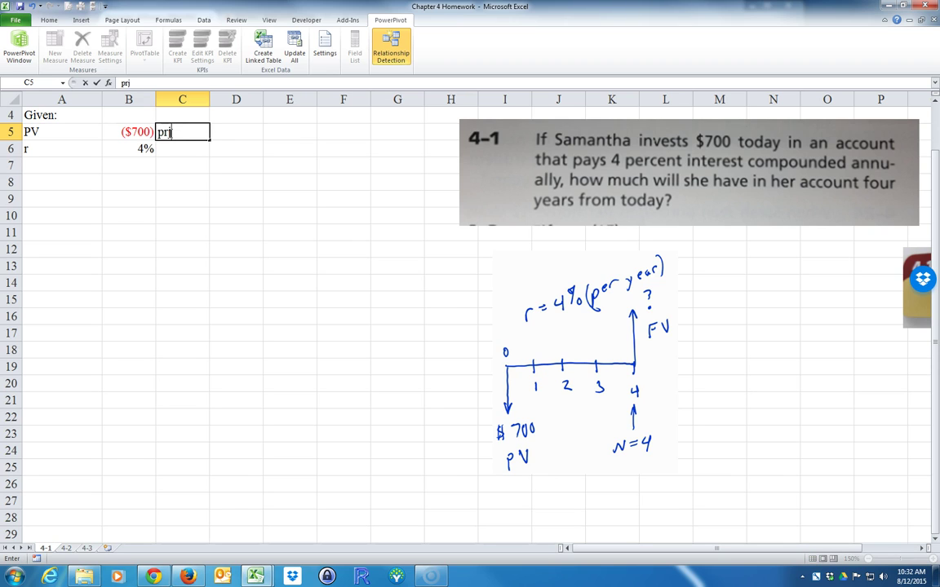
pyautogui.write('sent value')
pyautogui.press('Return')
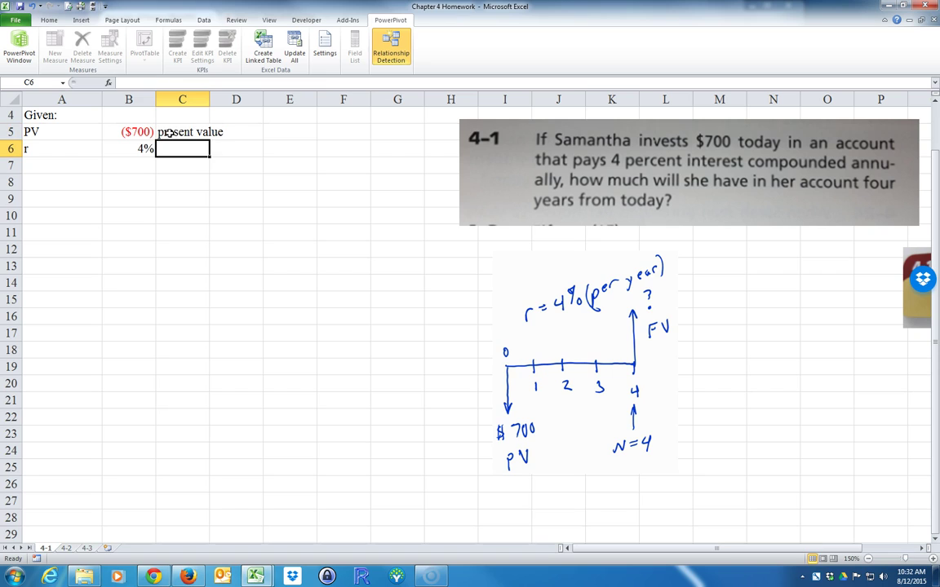
# Add the note "compounded annually" in cell C6 beside the interest rate
pyautogui.write('c')
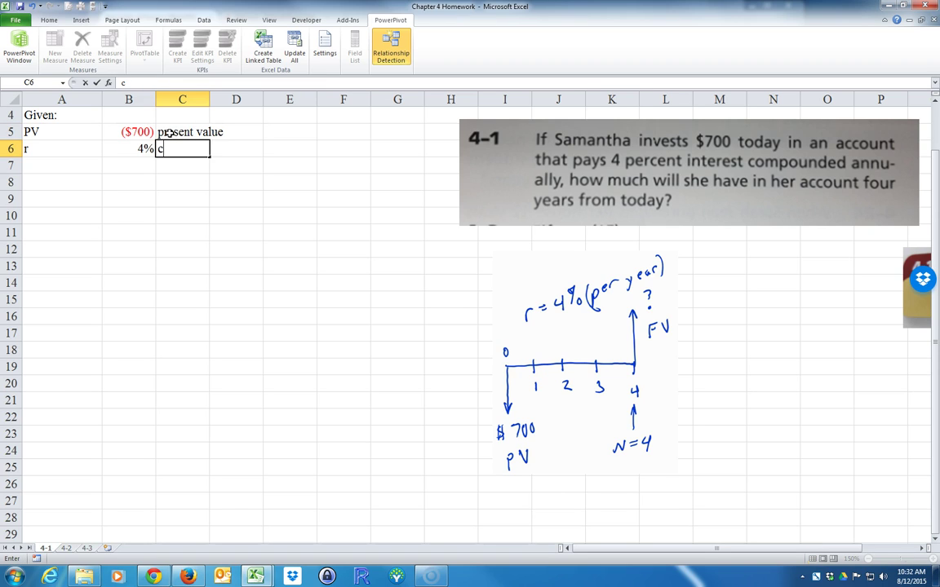
pyautogui.write('ompou')
pyautogui.press('BackSpace')
pyautogui.write('ounded an')
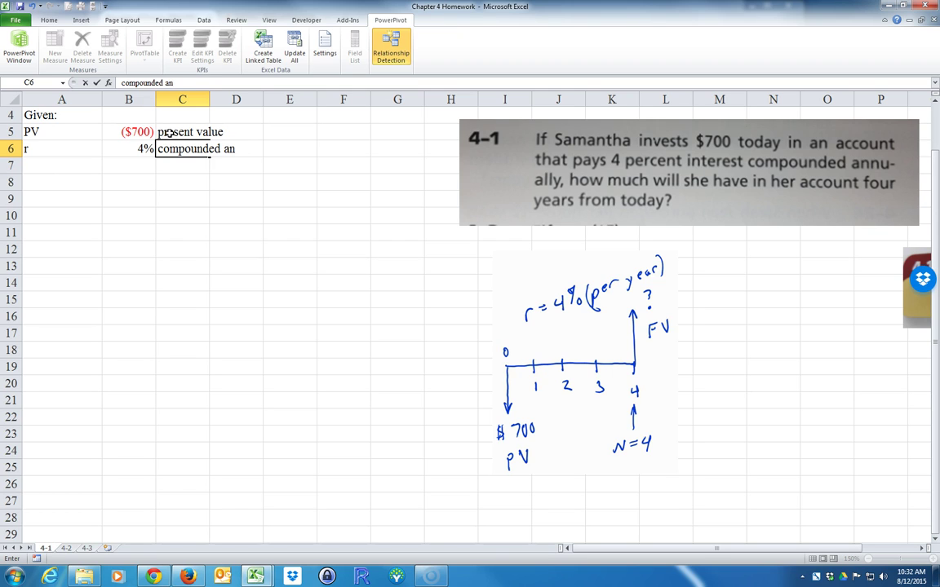
pyautogui.write('naually')
pyautogui.press('Return')
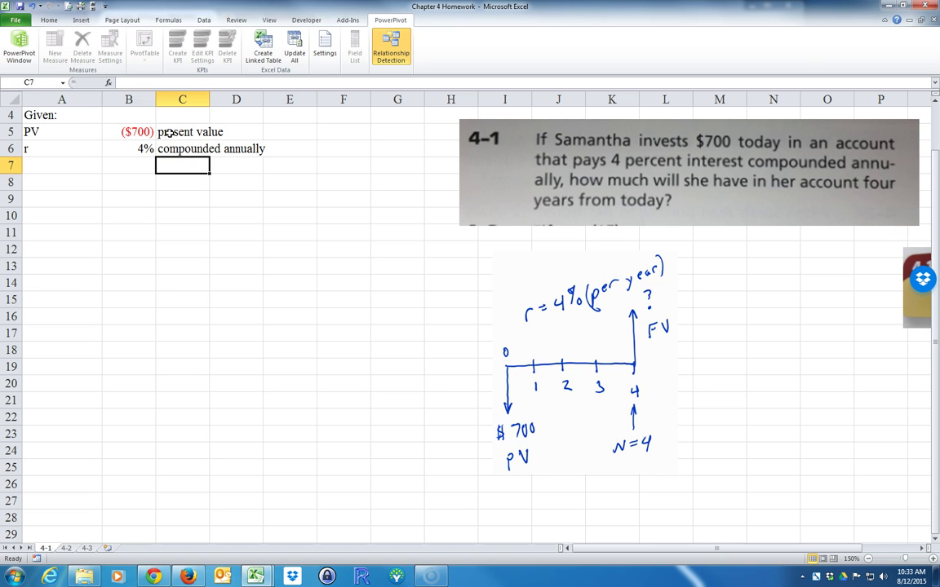
# Label cell A7 as N and enter 4 in cell B7
pyautogui.click(61, 168)
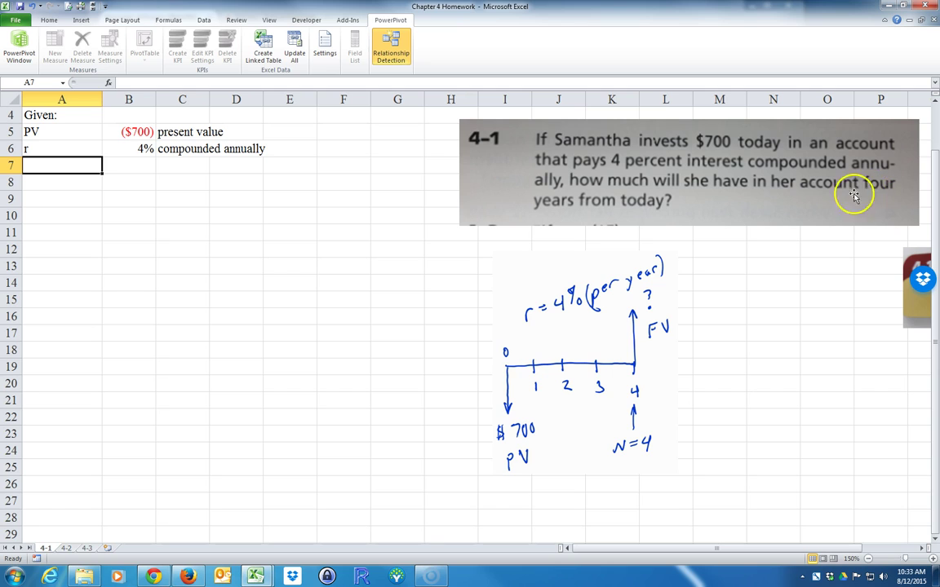
pyautogui.write('N')
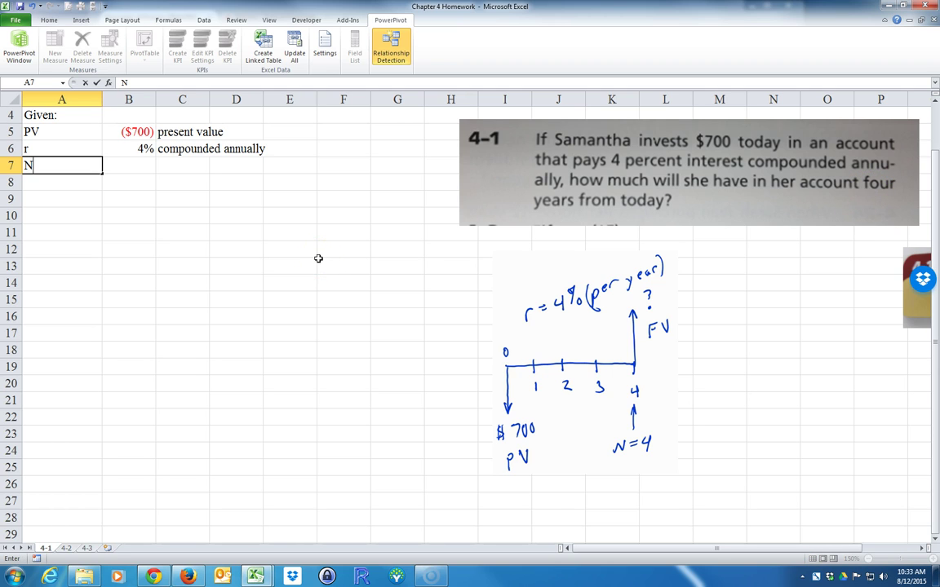
pyautogui.press('Tab')
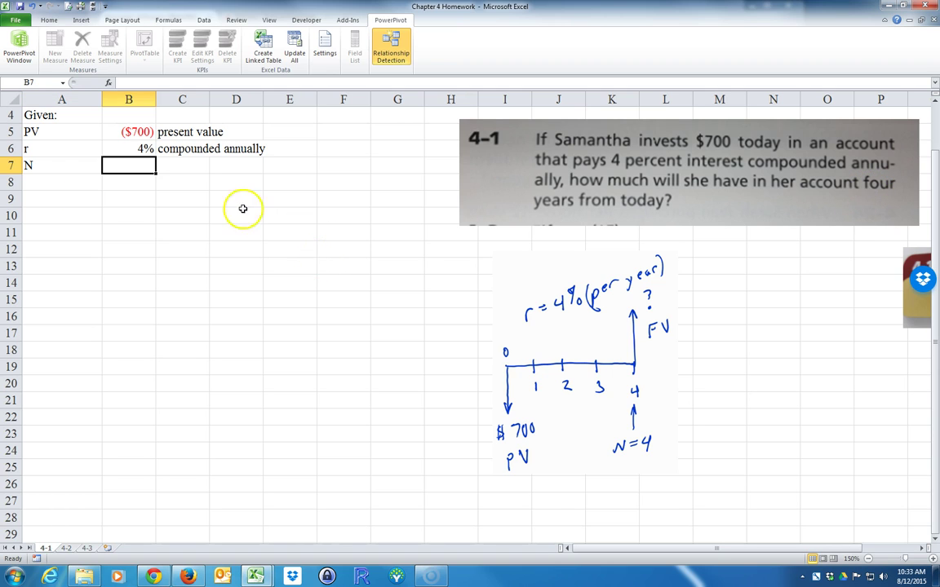
pyautogui.click(62, 128)
pyautogui.click(51, 149)
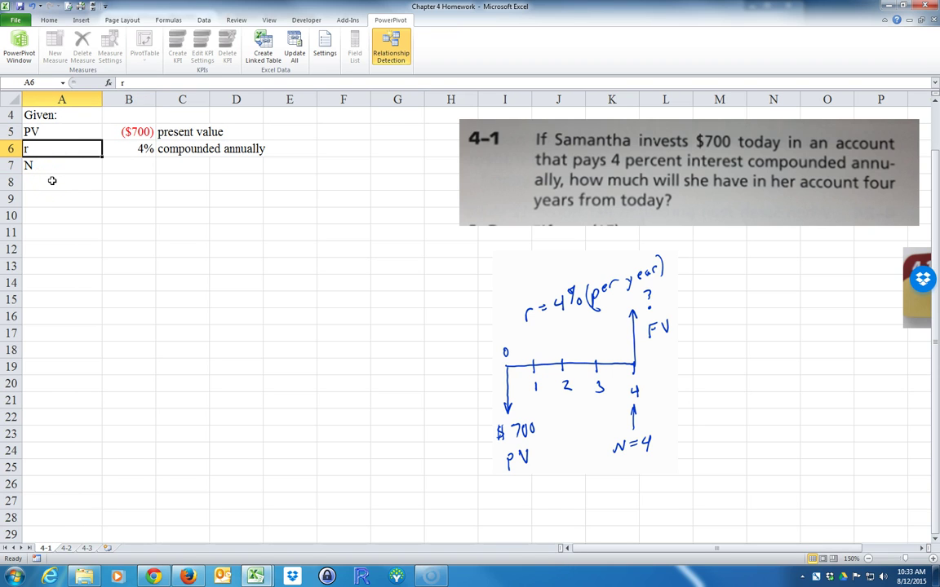
pyautogui.click(55, 167)
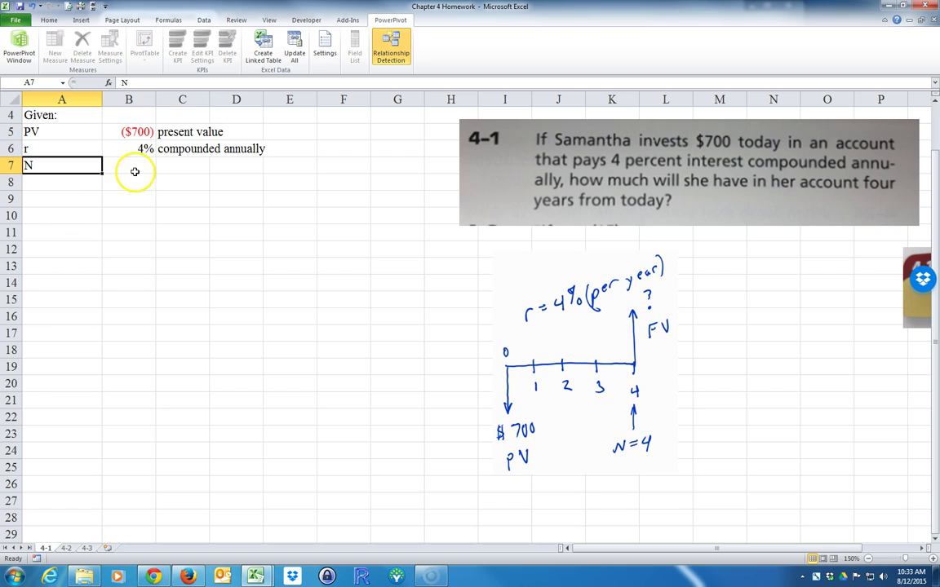
pyautogui.click(128, 168)
pyautogui.write('4')
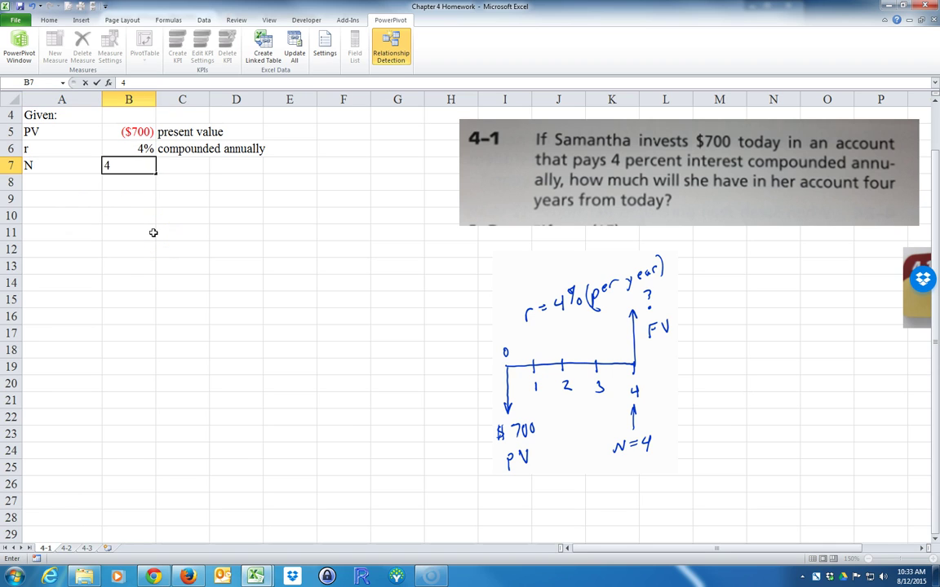
pyautogui.press('Tab')
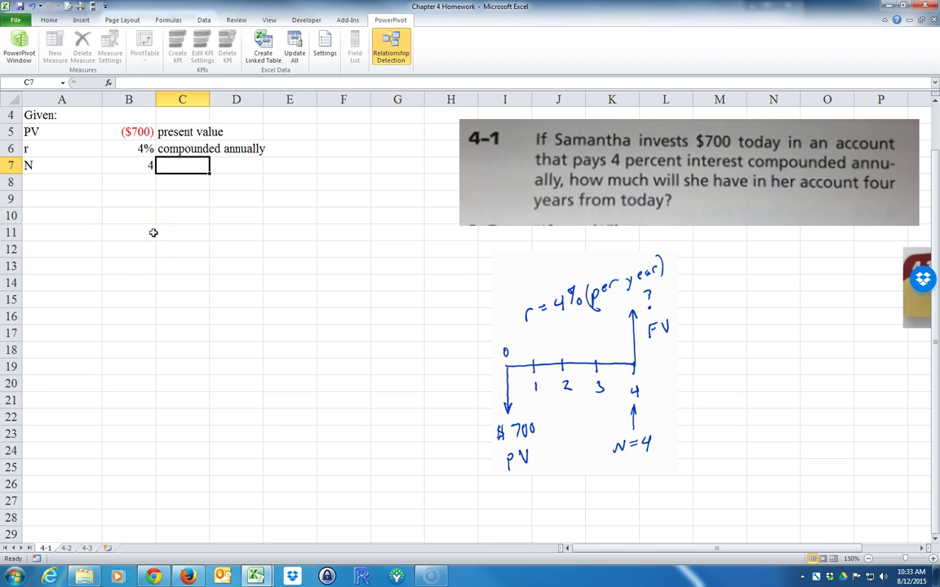
# Add the note "years" in cell C7 beside the number of periods
pyautogui.write('year')
pyautogui.press('Return')
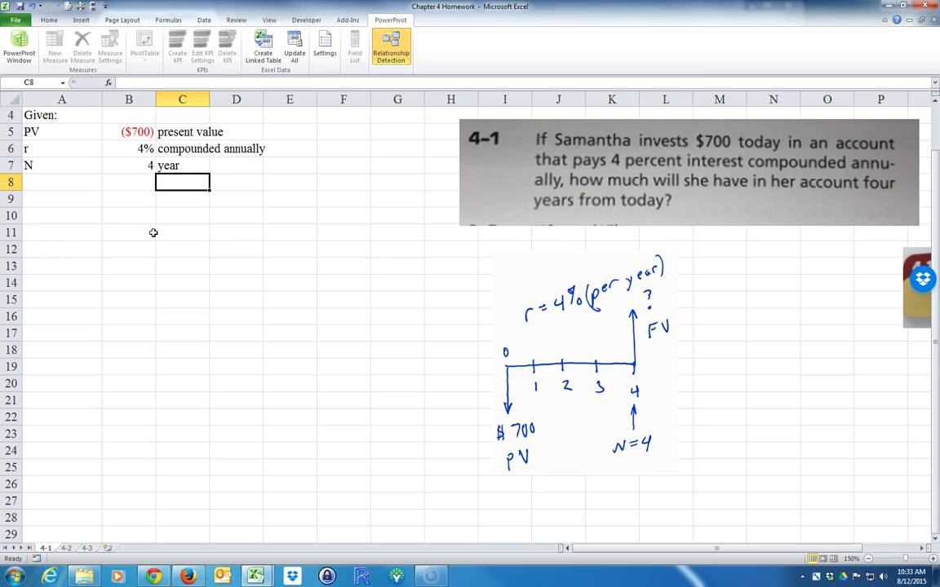
pyautogui.doubleClick(182, 165)
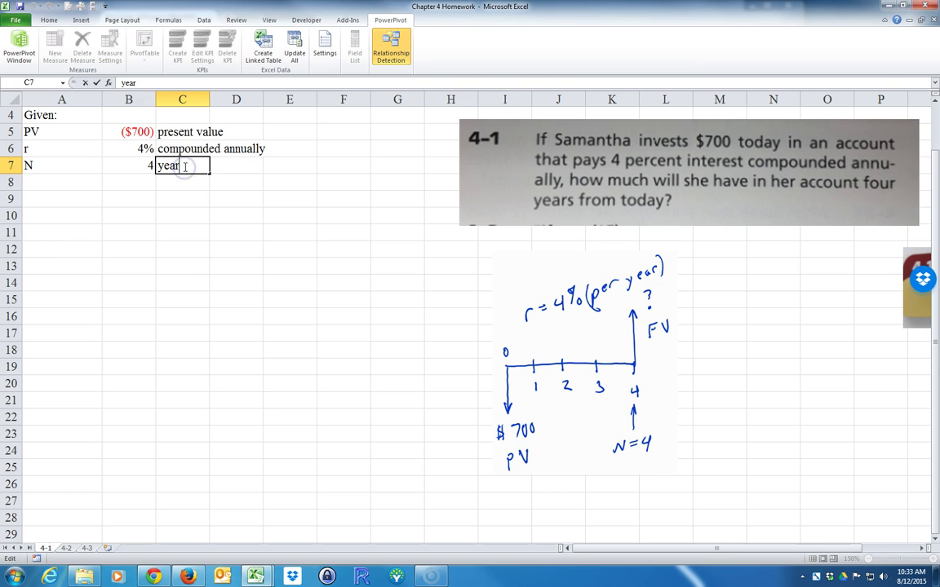
pyautogui.write('s')
pyautogui.click(163, 215)
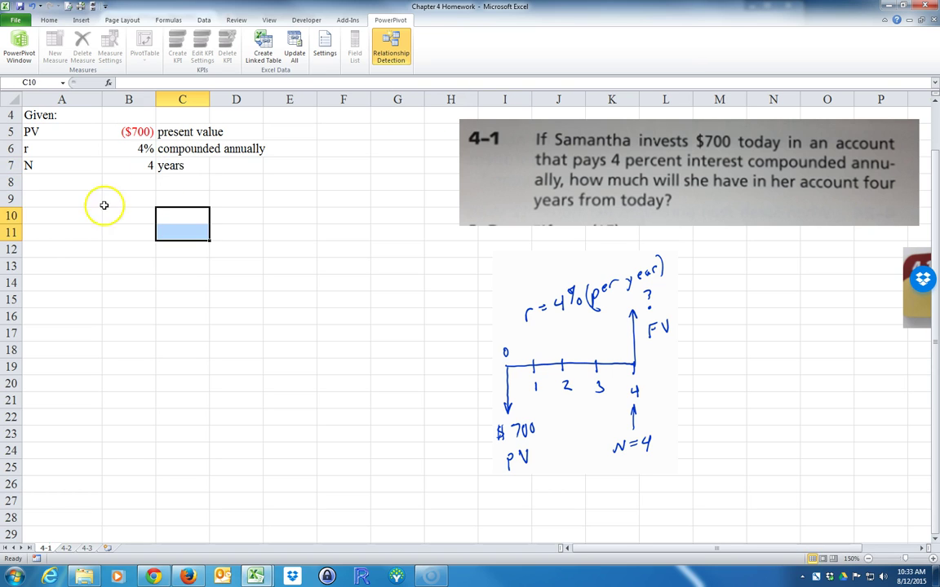
pyautogui.click(63, 132)
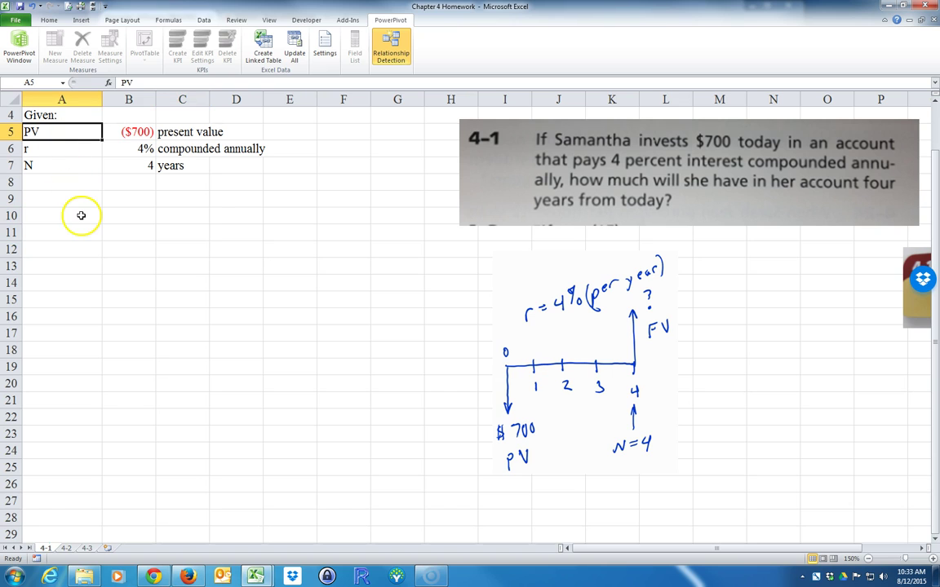
pyautogui.click(161, 133)
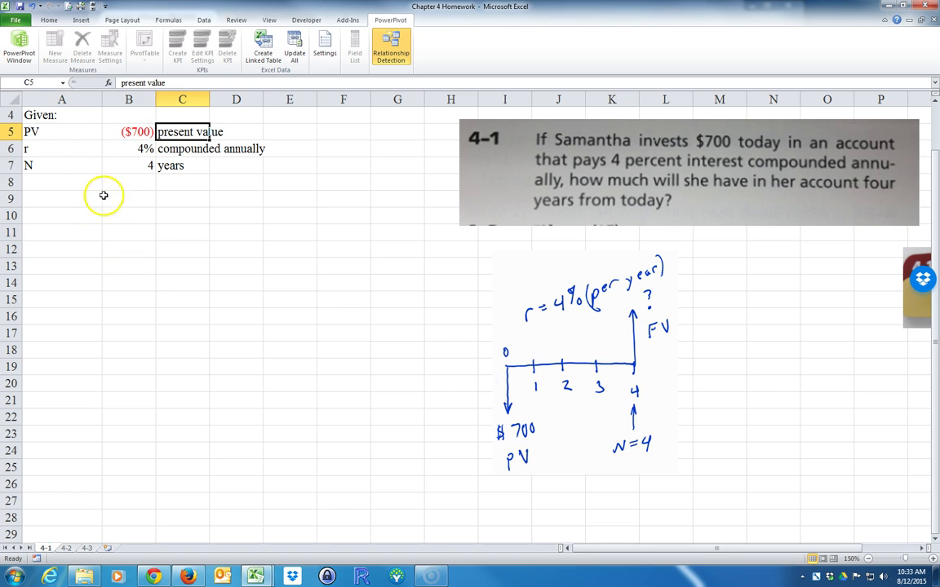
pyautogui.click(72, 149)
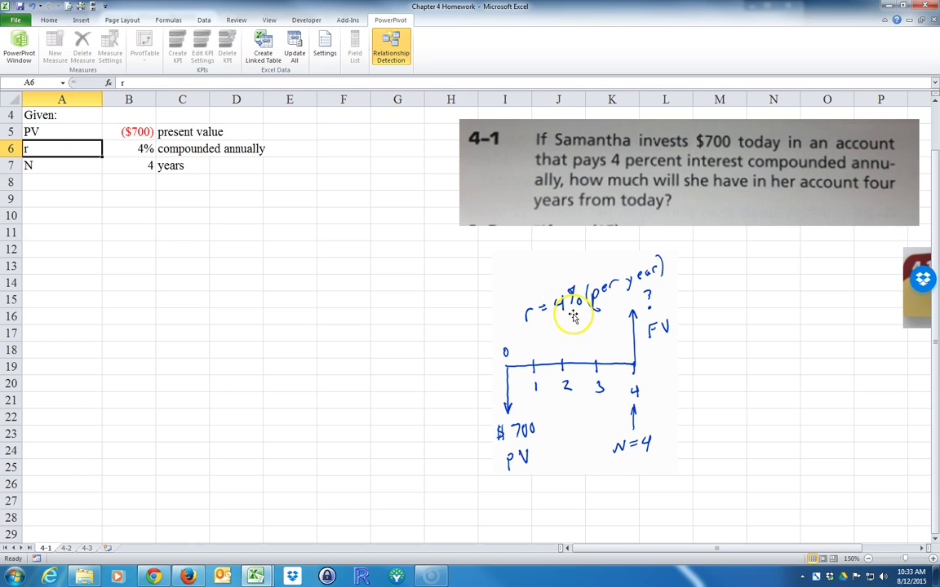
pyautogui.click(48, 165)
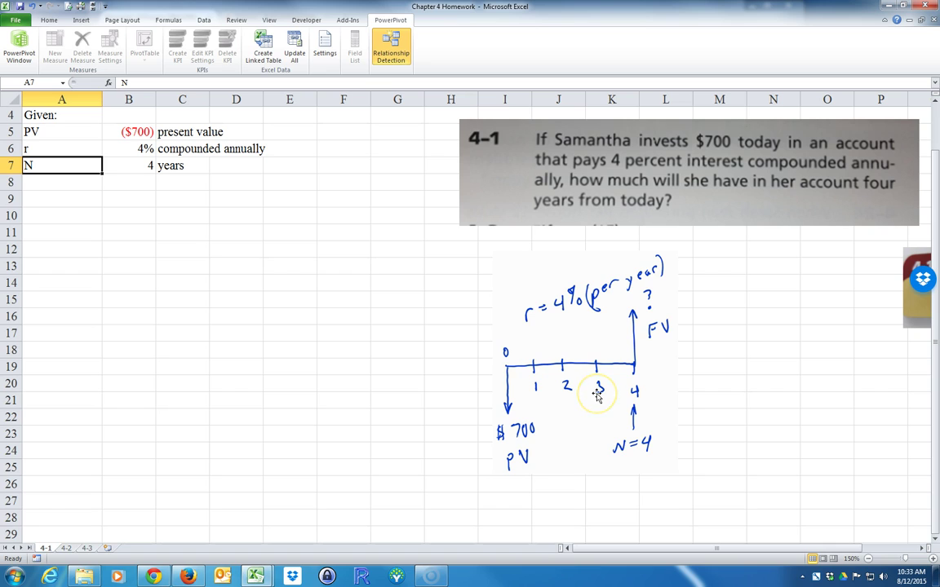
# Enter the heading "Find:" in cell A8 below the given values
pyautogui.click(50, 185)
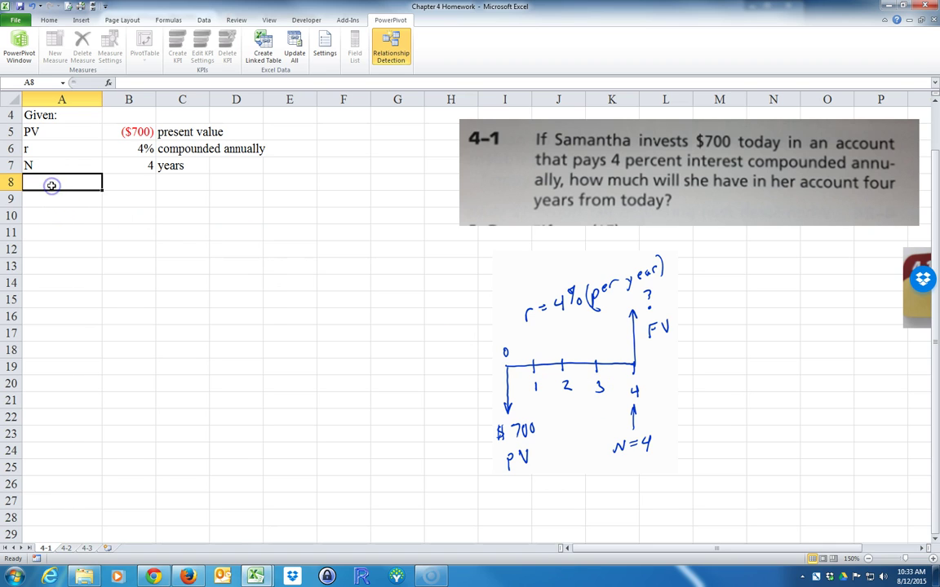
pyautogui.write('Find:')
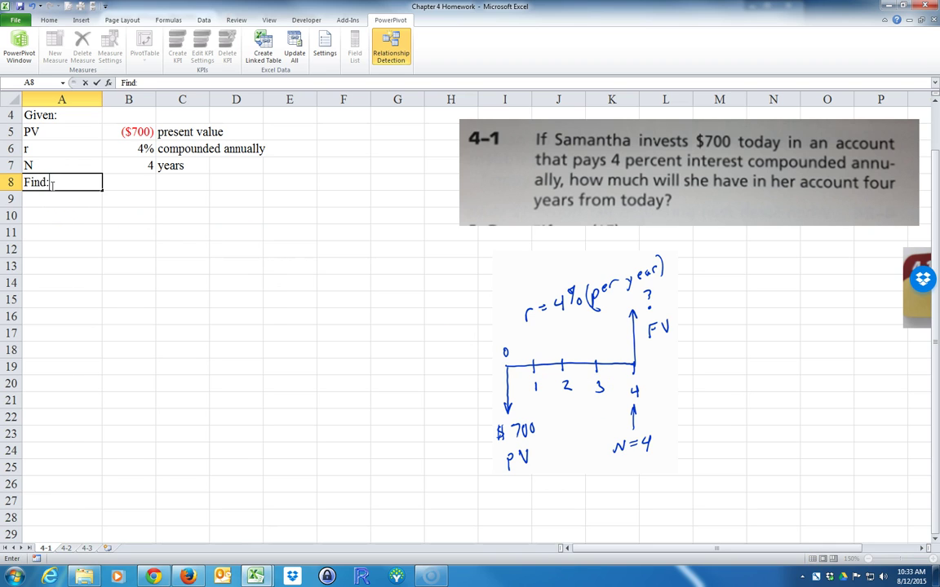
pyautogui.press('Return')
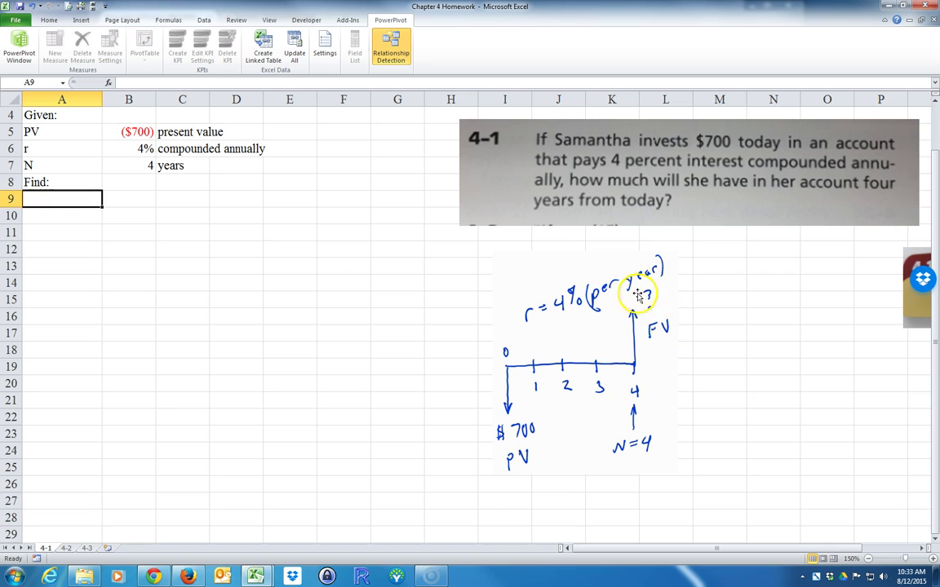
# Fill row 9 with the unknown: FV in A9, a question mark in B9 and the note "future value" in C9
pyautogui.write('FV')
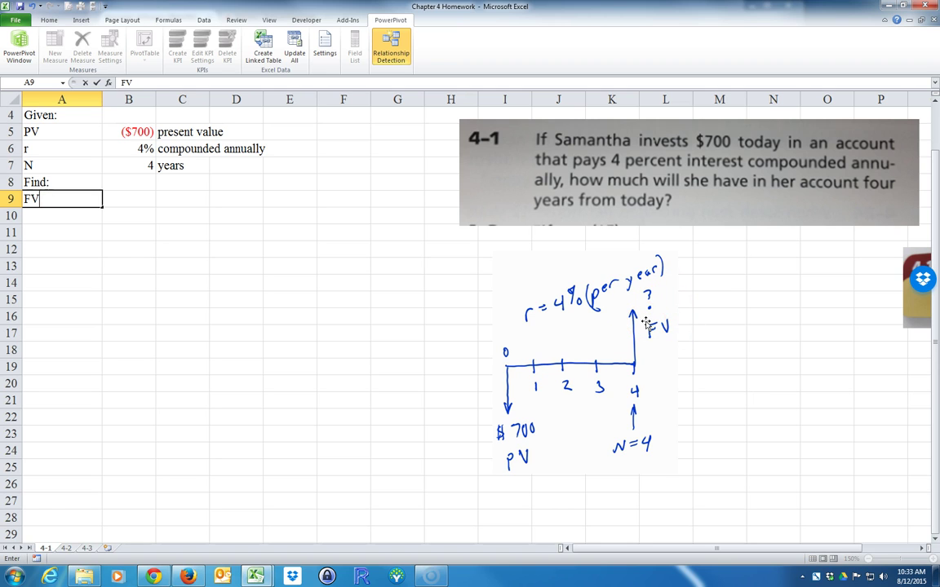
pyautogui.press('Tab')
pyautogui.write('?')
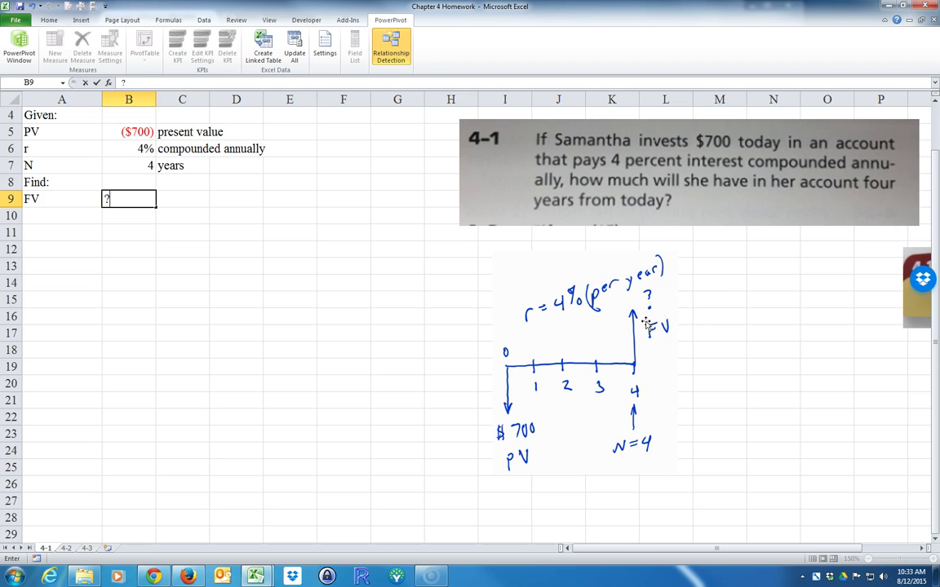
pyautogui.press('Tab')
pyautogui.write('futu')
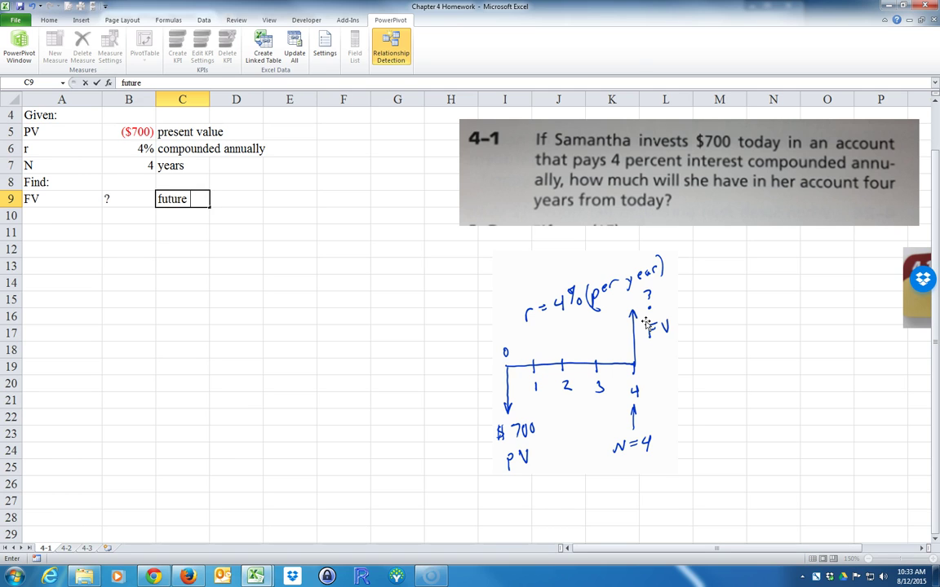
pyautogui.write('re value')
pyautogui.press('Return')
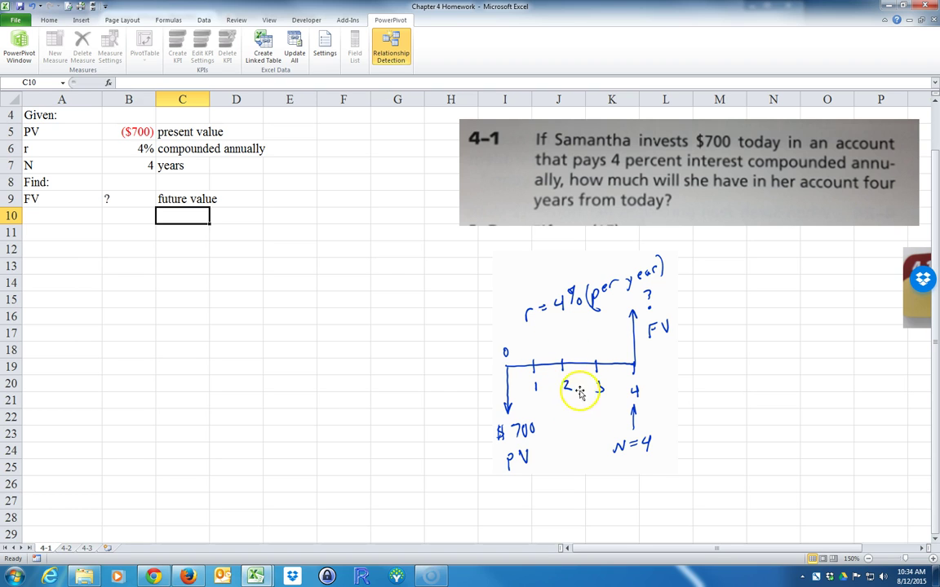
# Enter the heading "Solution:" in cell A10 and move the equation 4.1 picture beside the timeline sketch, below the problem text
pyautogui.click(42, 212)
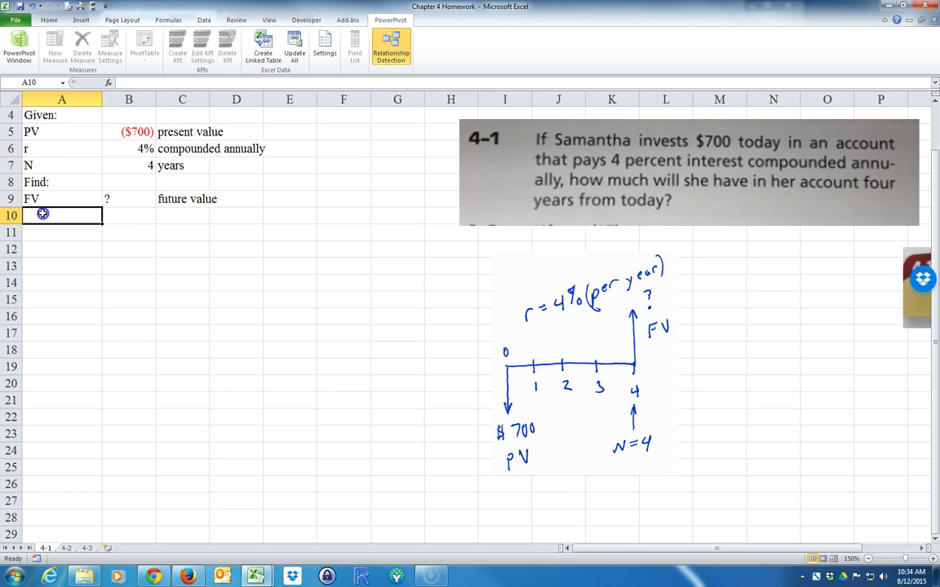
pyautogui.write('S')
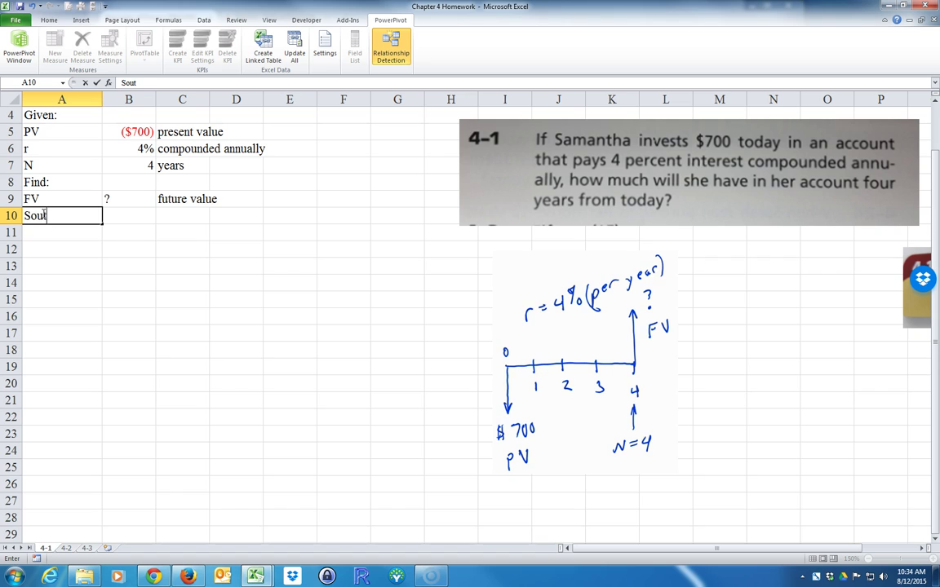
pyautogui.write('olution:')
pyautogui.press('Return')
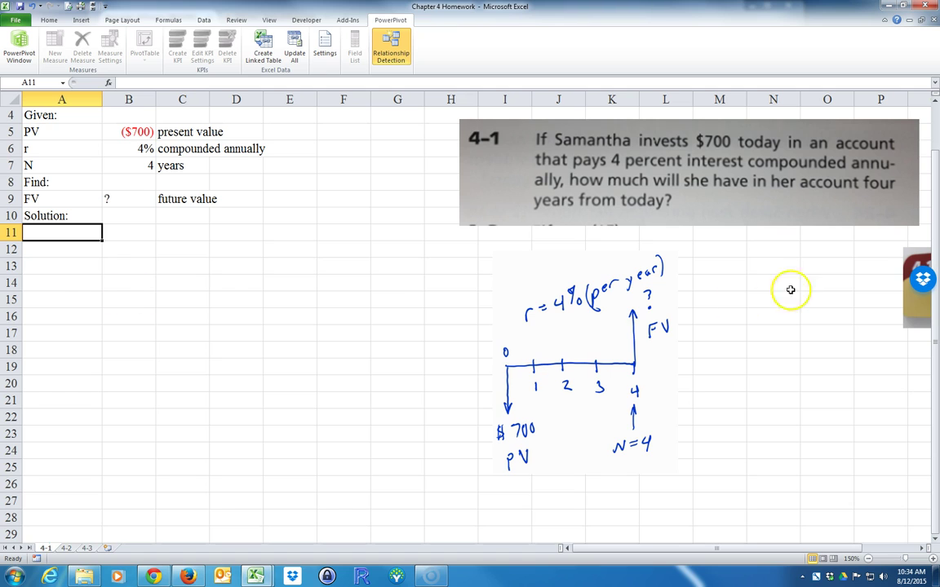
pyautogui.moveTo(912, 315)
pyautogui.mouseDown()
pyautogui.moveTo(704, 303)
pyautogui.moveTo(759, 319)
pyautogui.moveTo(698, 290)
pyautogui.moveTo(755, 296)
pyautogui.mouseUp()
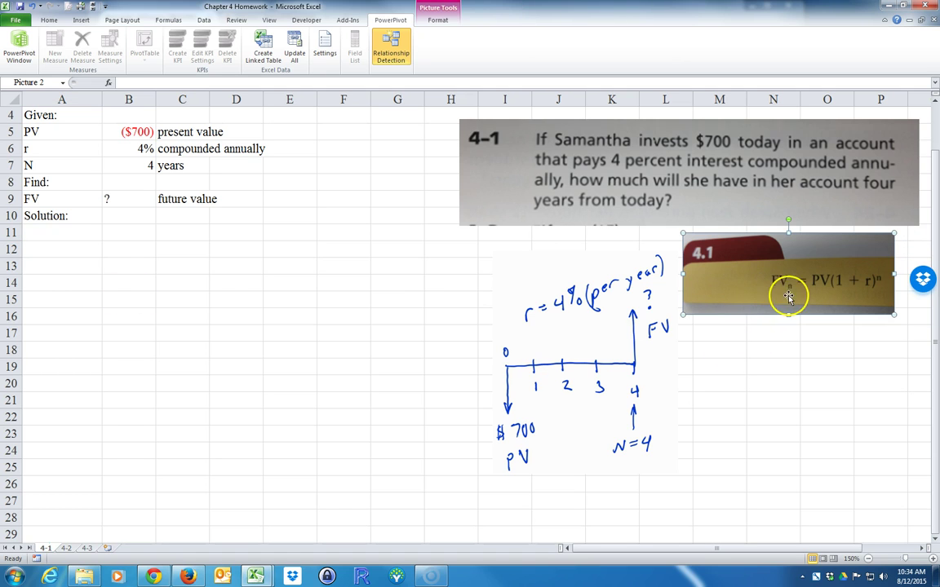
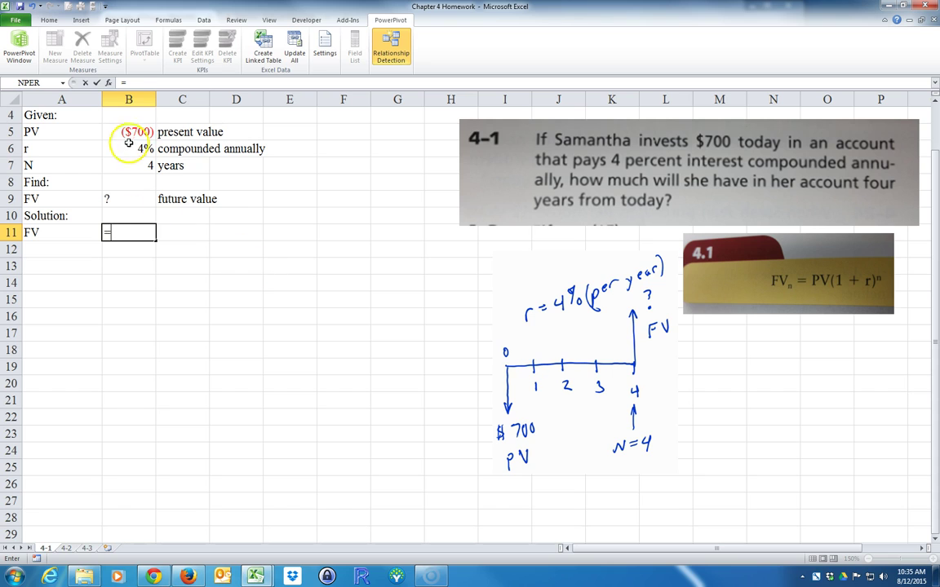
# Label cell A11 as FV and enter the formula =B5*(1+B6)^B7 in cell B11
pyautogui.click(128, 131)
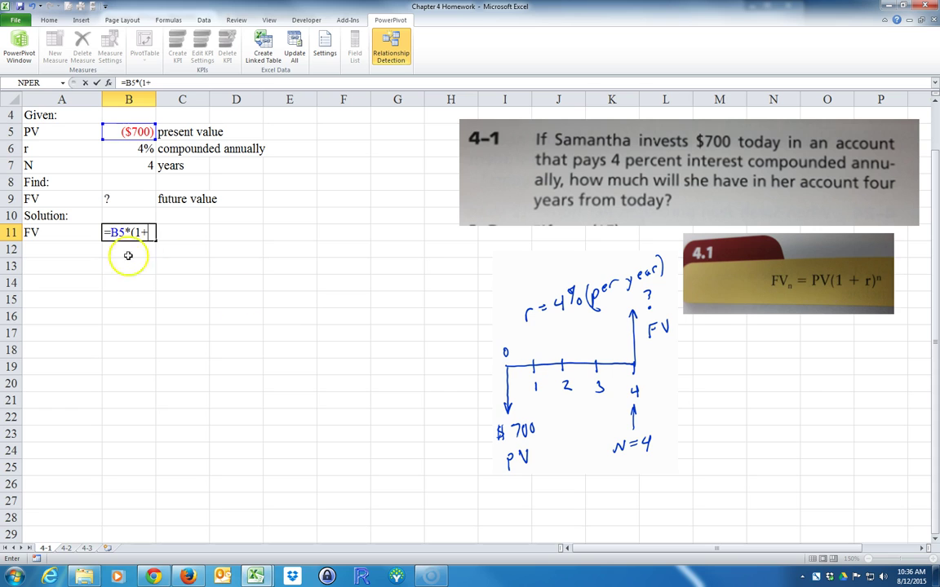
pyautogui.click(133, 149)
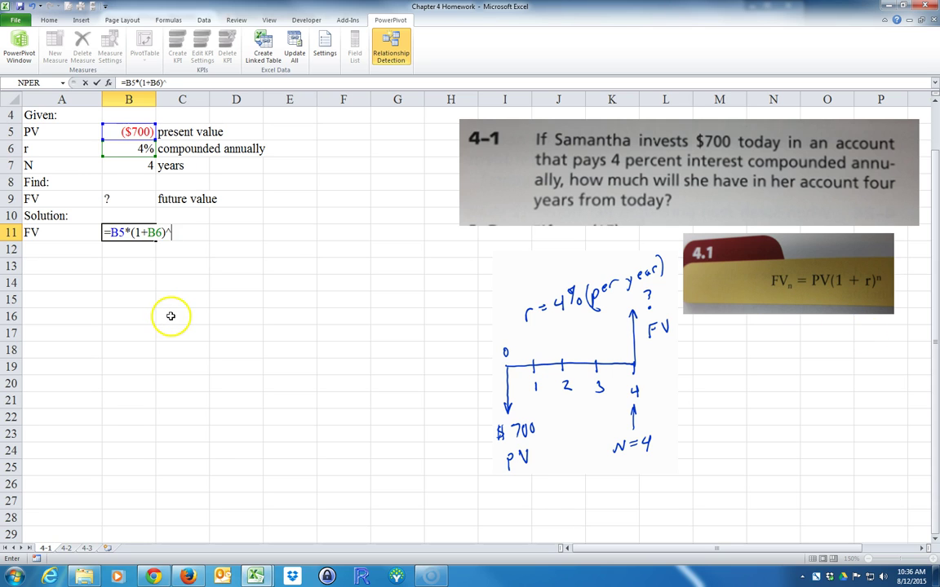
pyautogui.click(133, 164)
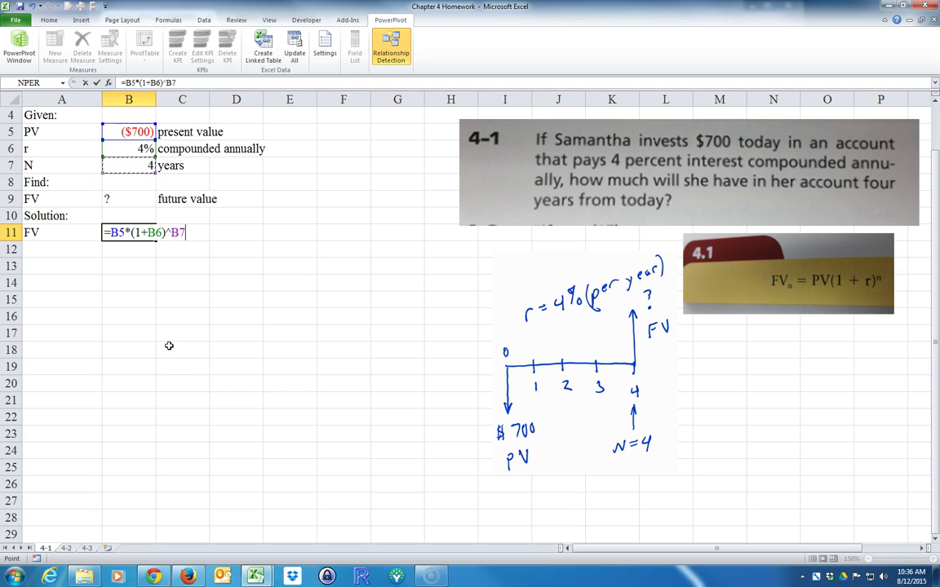
pyautogui.press('Return')
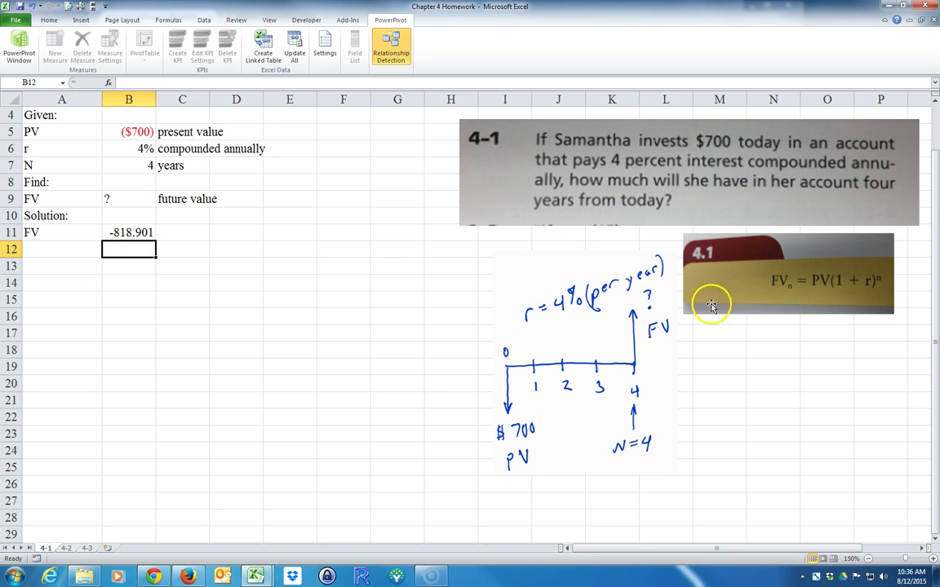
# Negate the future value formula in cell B11 by adding a minus sign before B5
pyautogui.doubleClick(117, 233)
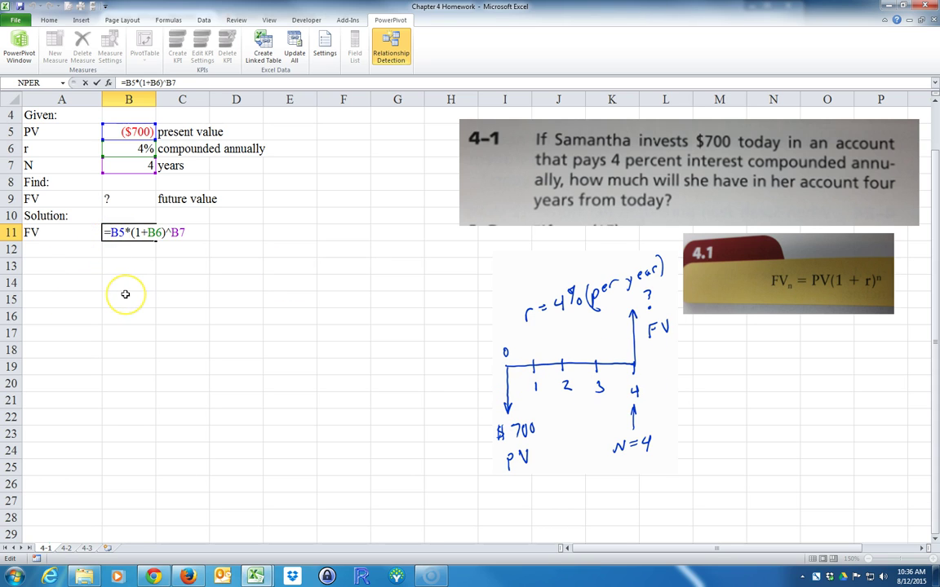
pyautogui.write('-')
pyautogui.press('Return')
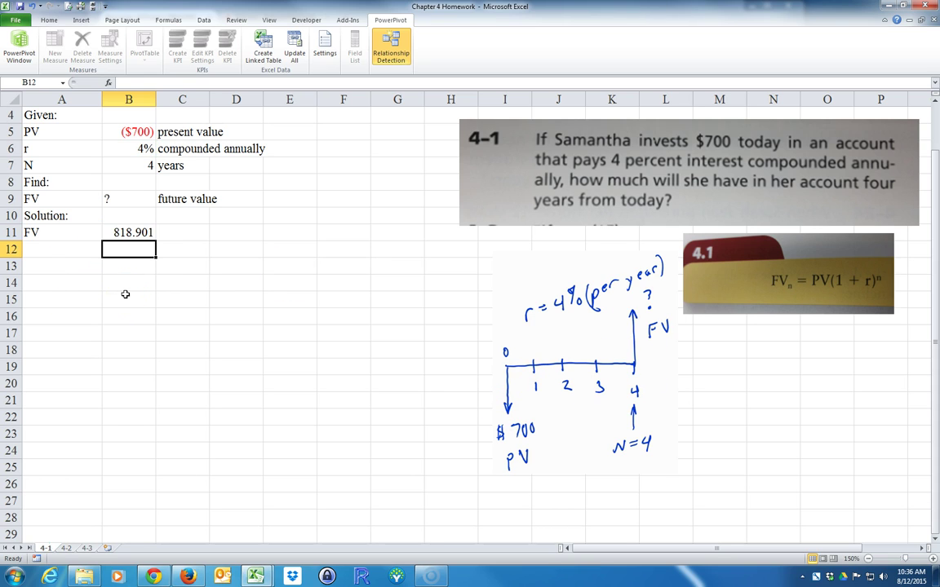
# Copy B5's currency format to the result in B11, show it with two decimals, and highlight A11:B11 in yellow
pyautogui.click(130, 132)
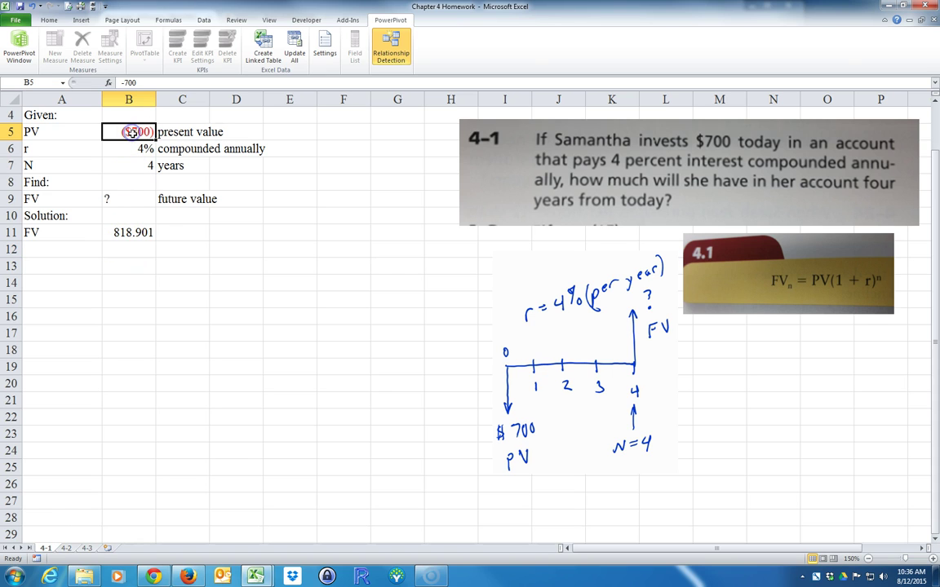
pyautogui.click(46, 20)
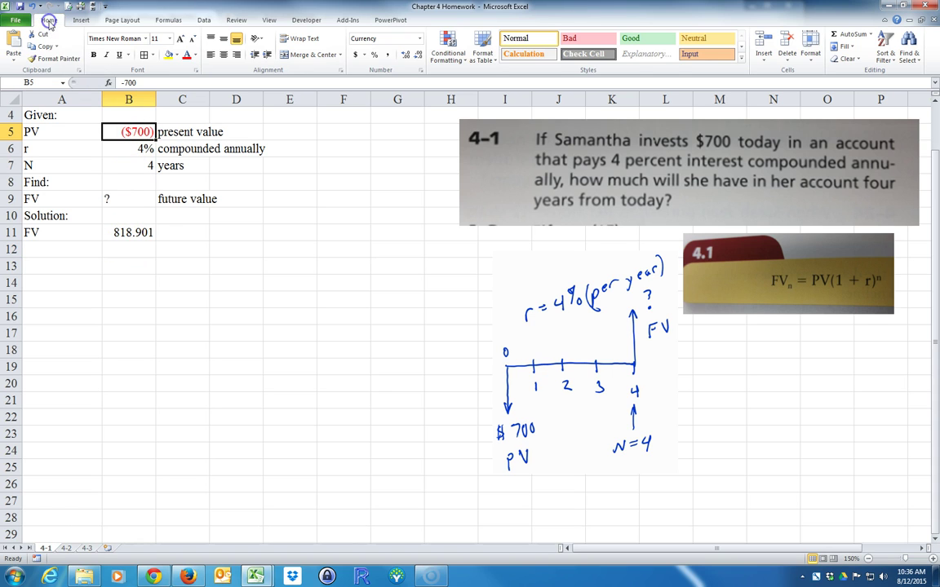
pyautogui.click(53, 59)
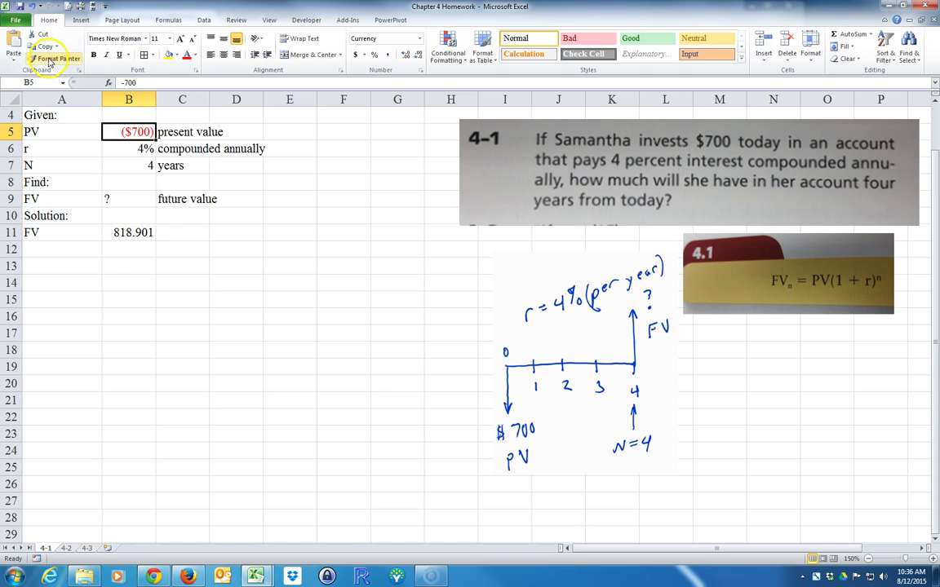
pyautogui.click(118, 231)
pyautogui.click(405, 54)
pyautogui.click(405, 54)
pyautogui.click(180, 329)
pyautogui.moveTo(73, 233); pyautogui.dragTo(130, 231)
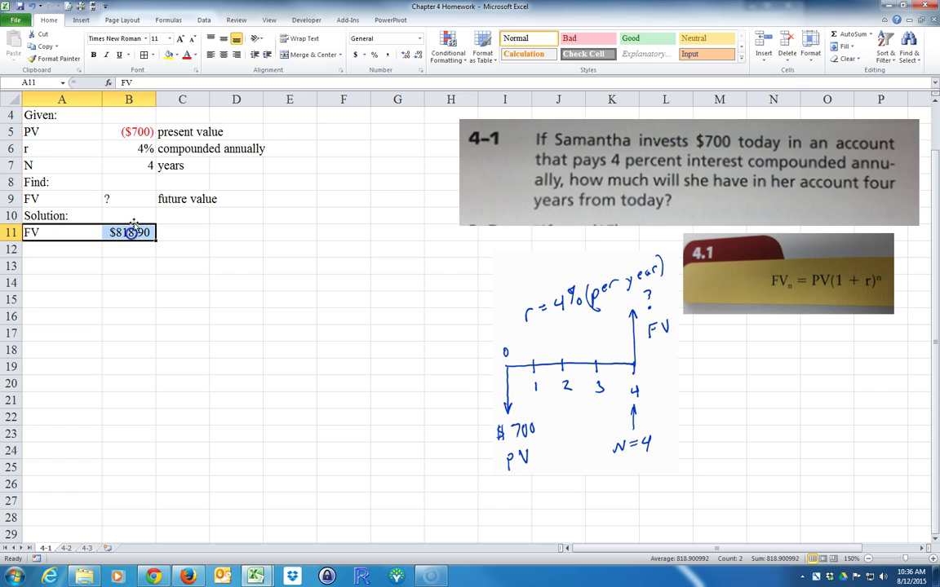
pyautogui.click(168, 55)
# Display the formula used in B11 beside it by entering the GetFormula function with B11 as its argument in cell C11
pyautogui.click(181, 232)
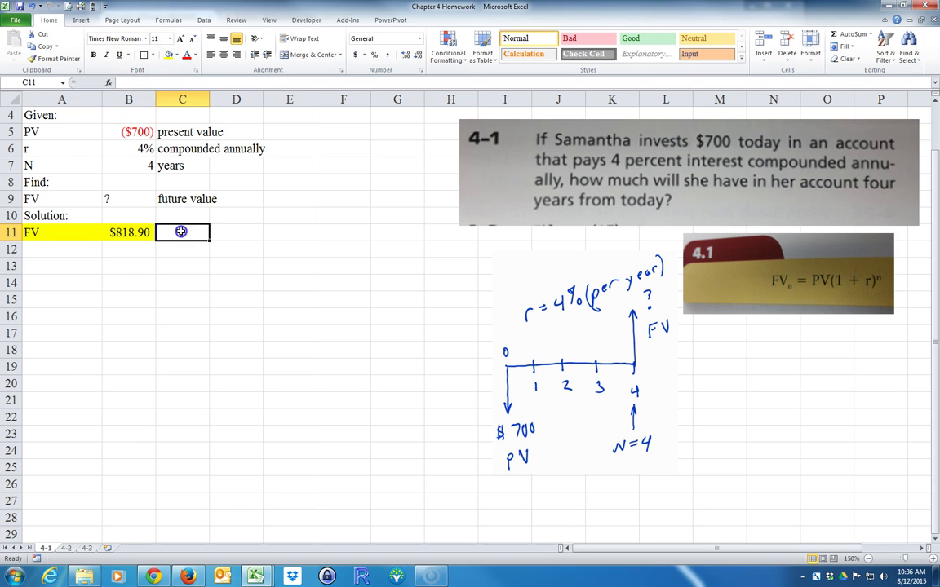
pyautogui.write('=')
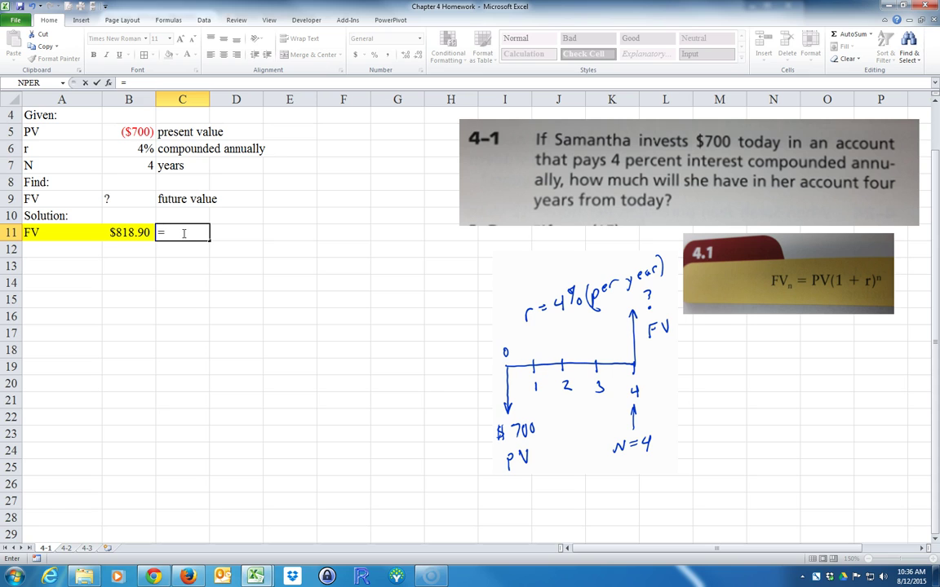
pyautogui.write('get')
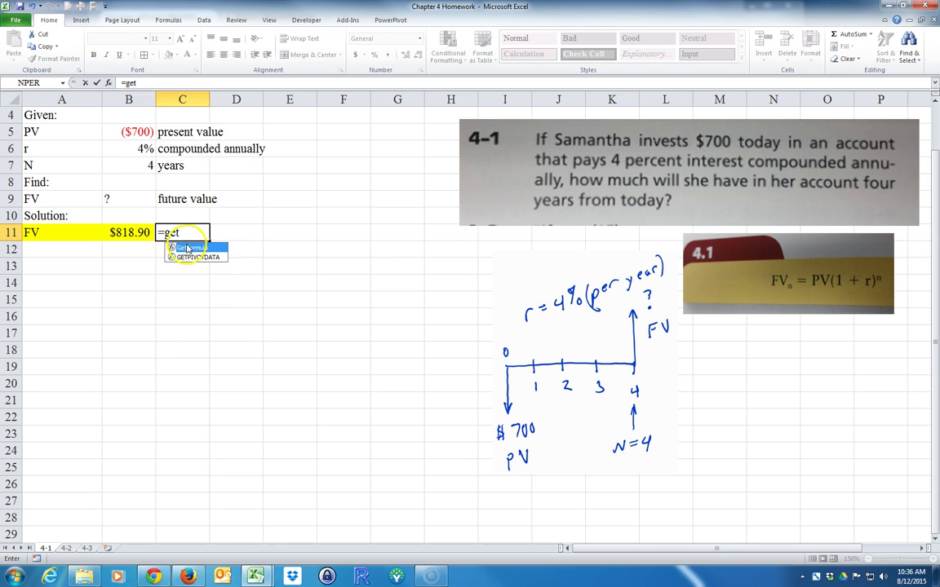
pyautogui.doubleClick(190, 249)
pyautogui.click(128, 232)
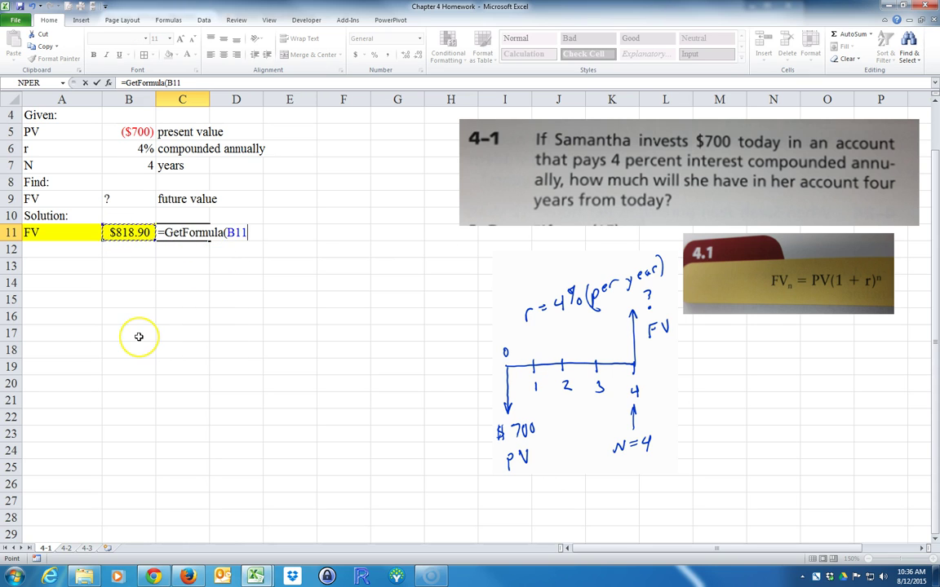
pyautogui.press('Return')
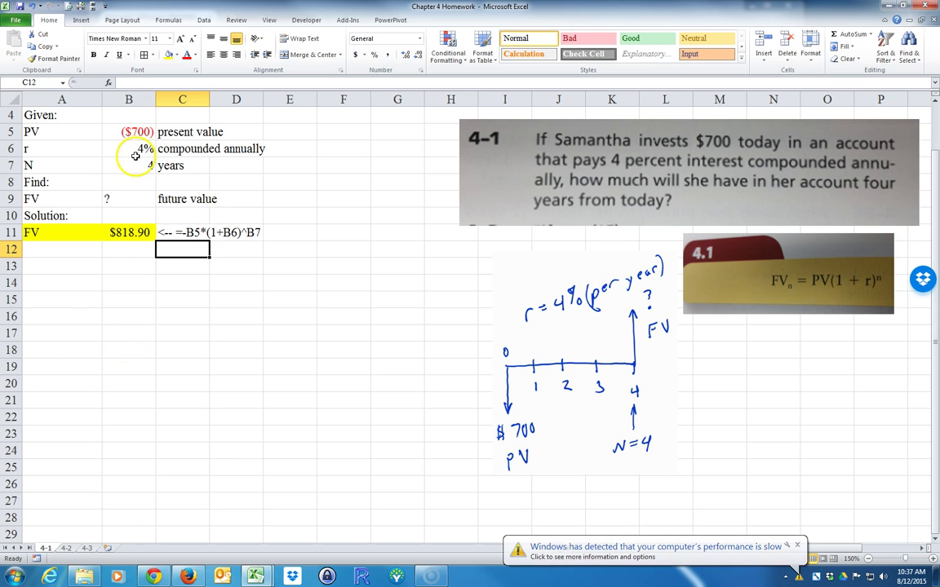
# Enter the heading "Alternate solution:" in cell A12
pyautogui.click(30, 249)
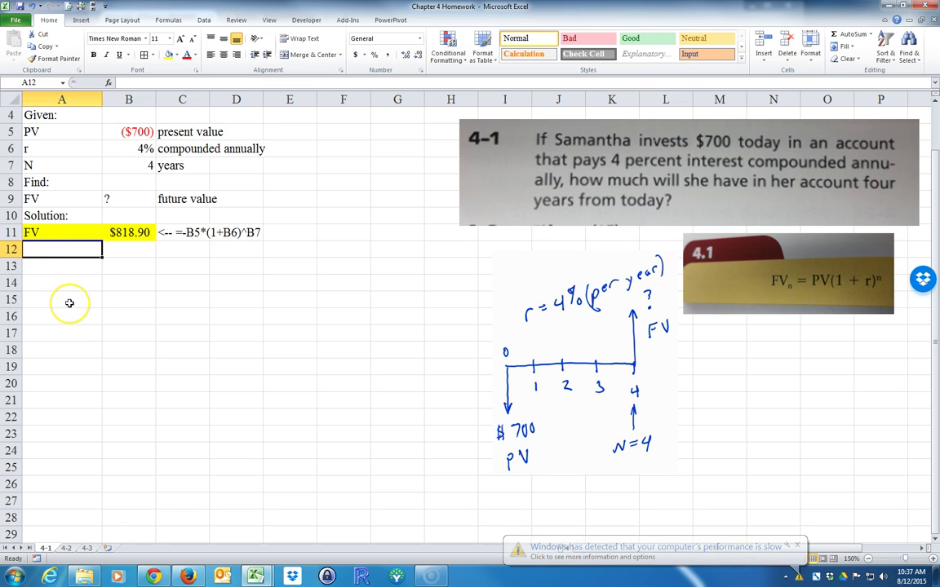
pyautogui.write('Alternate solution:')
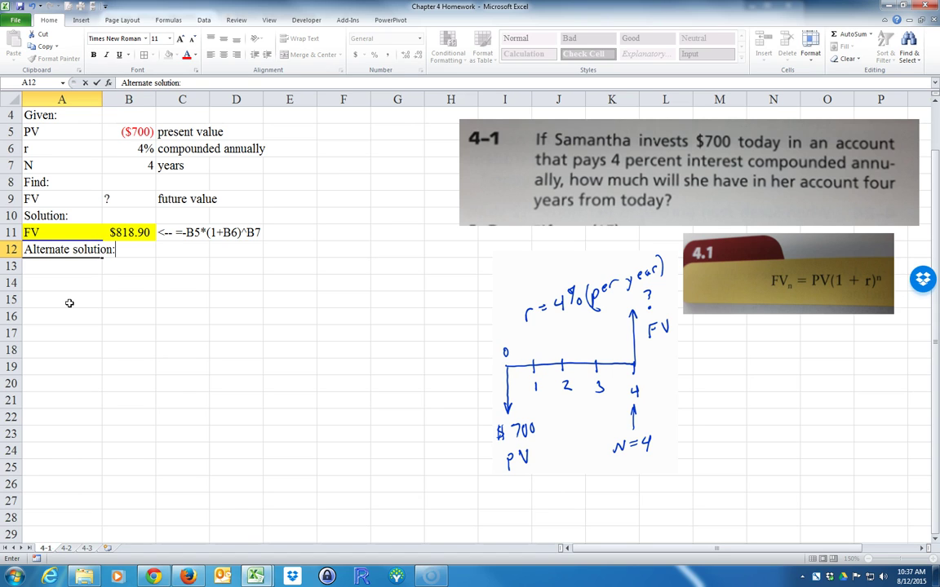
pyautogui.press('Return')
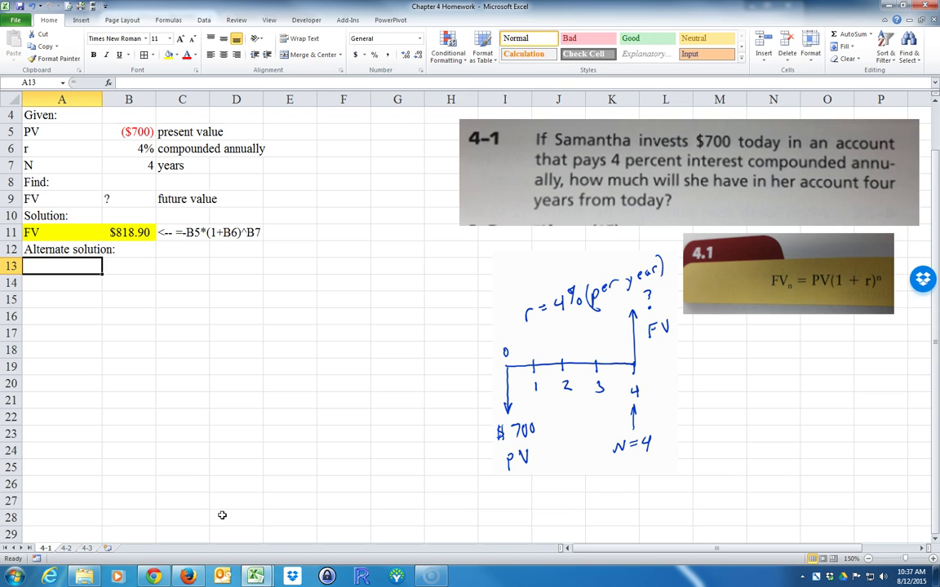
# Switch to Firefox, open the Web HP-12C emulator from the course syllabus, and move the window to uncover the worksheet's first columns
pyautogui.click(187, 576)
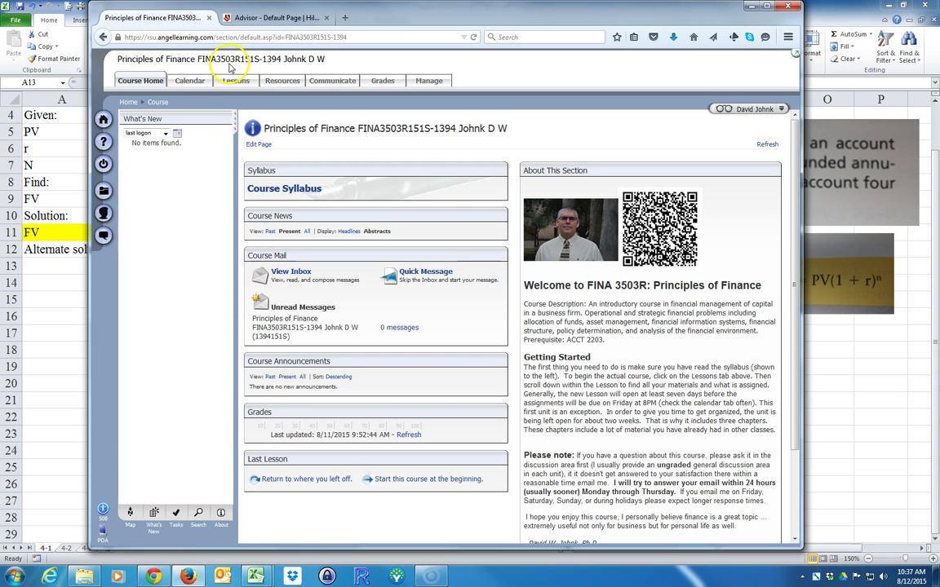
pyautogui.click(277, 194)
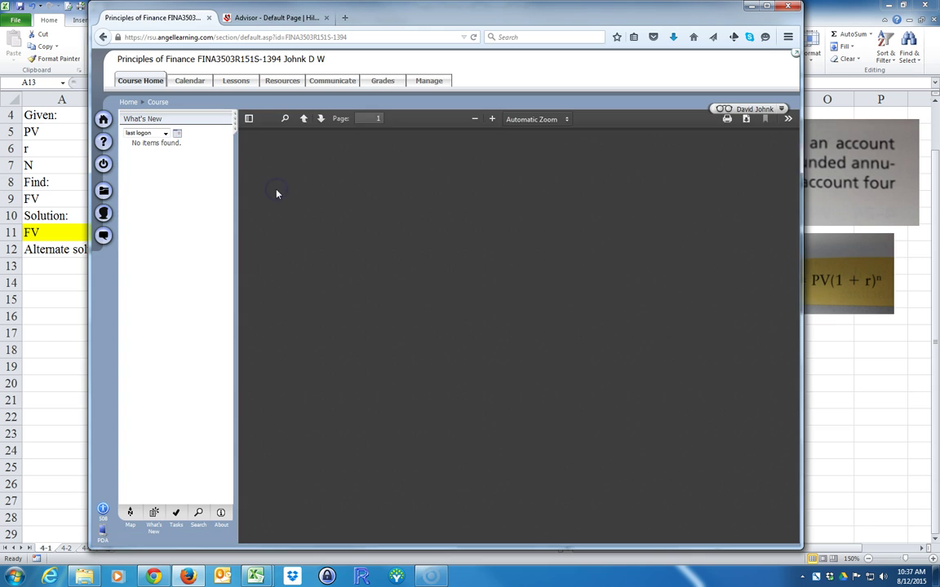
pyautogui.scroll(-1, 371, 233)
pyautogui.scroll(1, 371, 232)
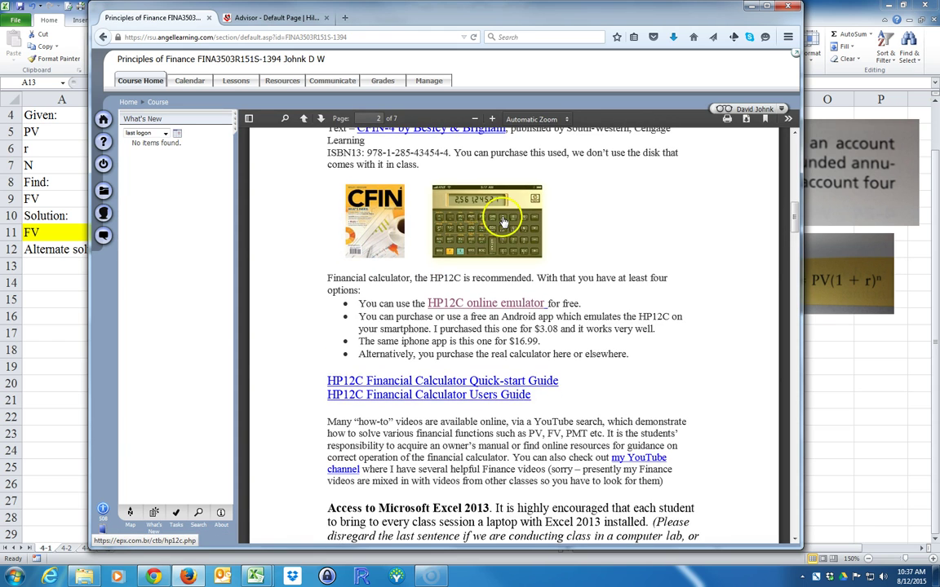
pyautogui.click(493, 227)
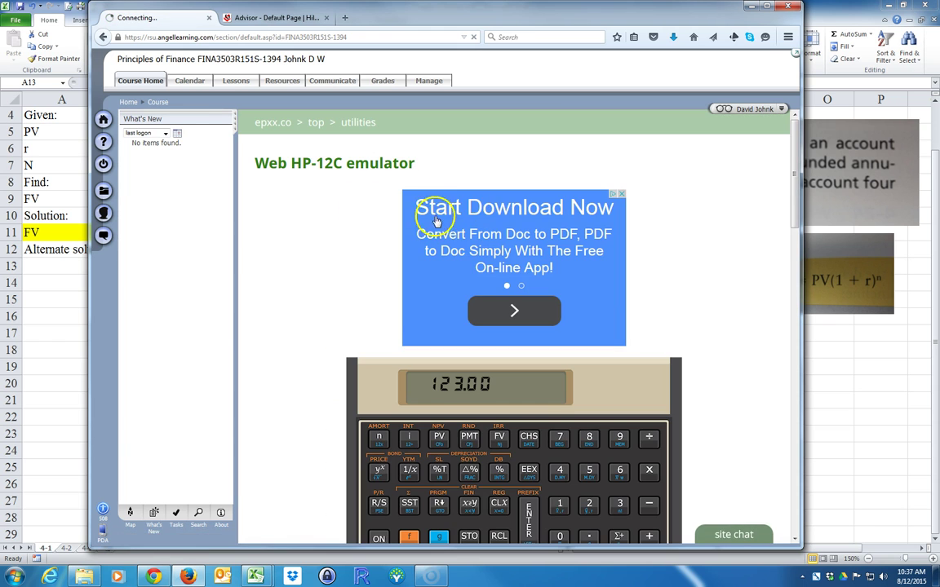
pyautogui.scroll(-2, 283, 255)
pyautogui.scroll(-2, 282, 256)
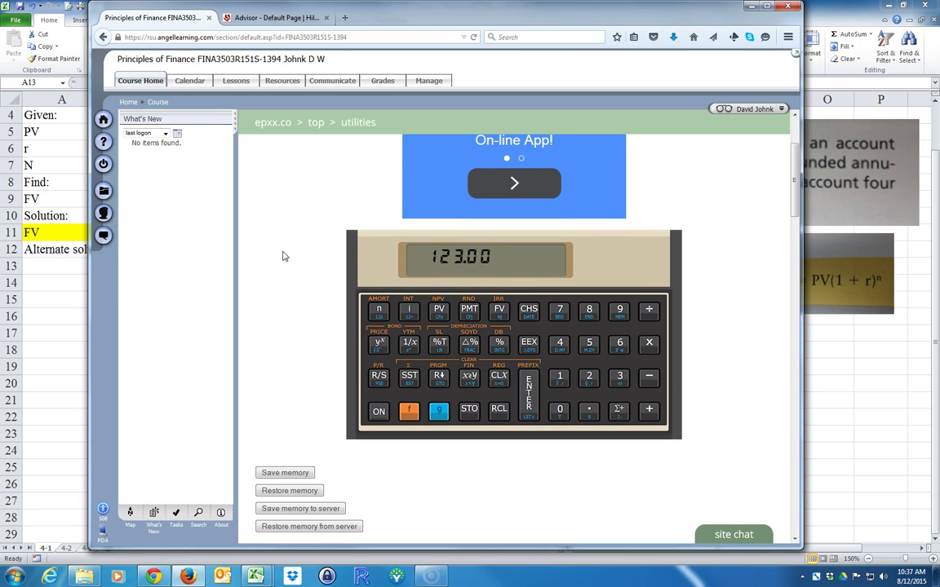
pyautogui.click(387, 272)
pyautogui.moveTo(392, 15); pyautogui.dragTo(512, 19)
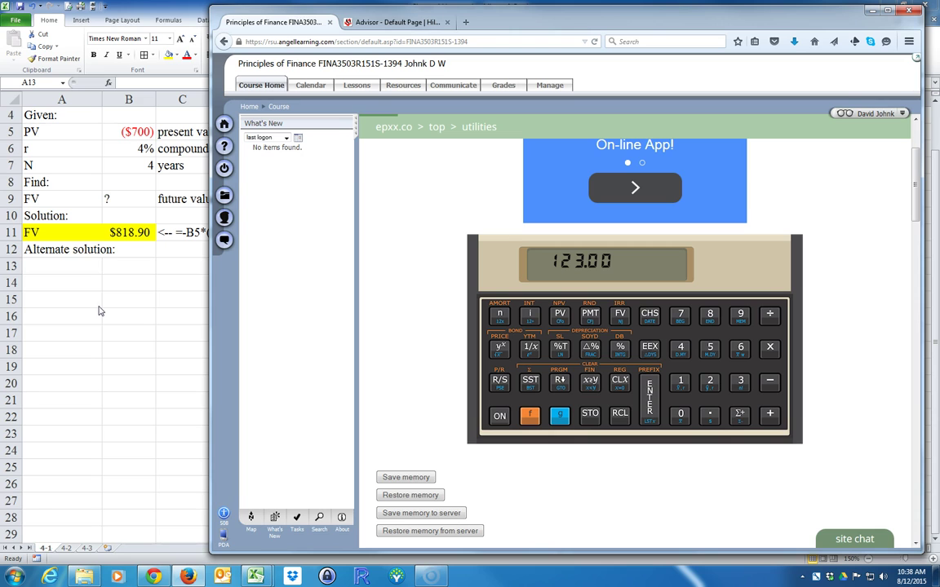
# Return to the Excel worksheet and change the heading in A12 to "HP12C solution:"
pyautogui.click(50, 266)
pyautogui.click(37, 249)
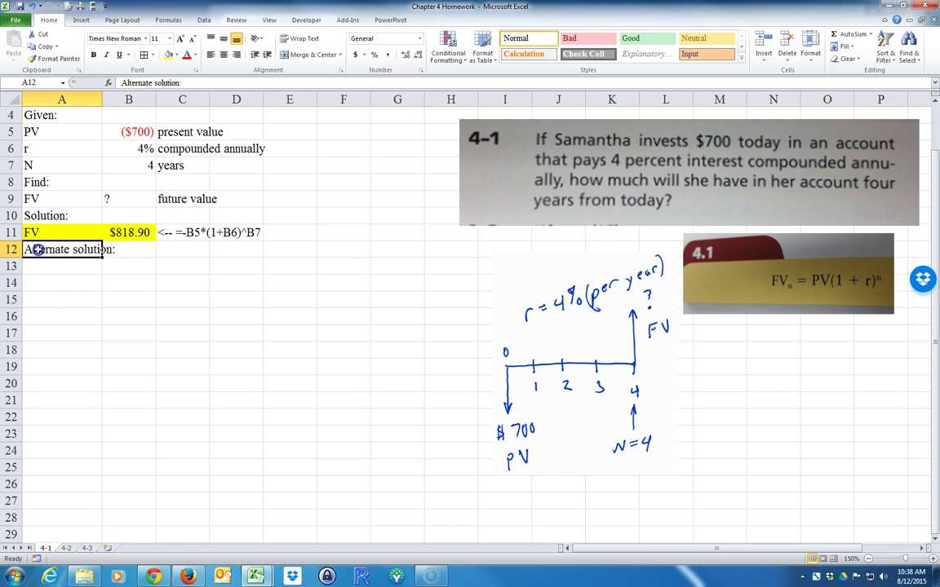
pyautogui.doubleClick(38, 249)
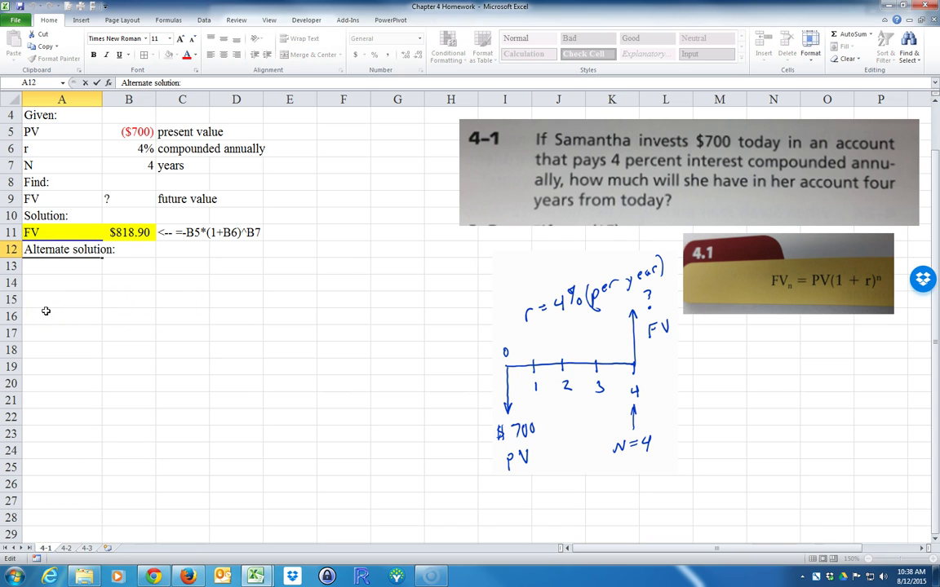
pyautogui.write('HP12C')
pyautogui.press('Delete')
pyautogui.press('Delete')
pyautogui.press('Delete')
pyautogui.press('Delete')
pyautogui.press('Delete')
pyautogui.press('Delete')
pyautogui.press('Delete')
pyautogui.press('Delete')
pyautogui.press('Delete')
# Label cells A13 to A17 with the calculator variables n, i, PV, PMT and FV
pyautogui.click(46, 267)
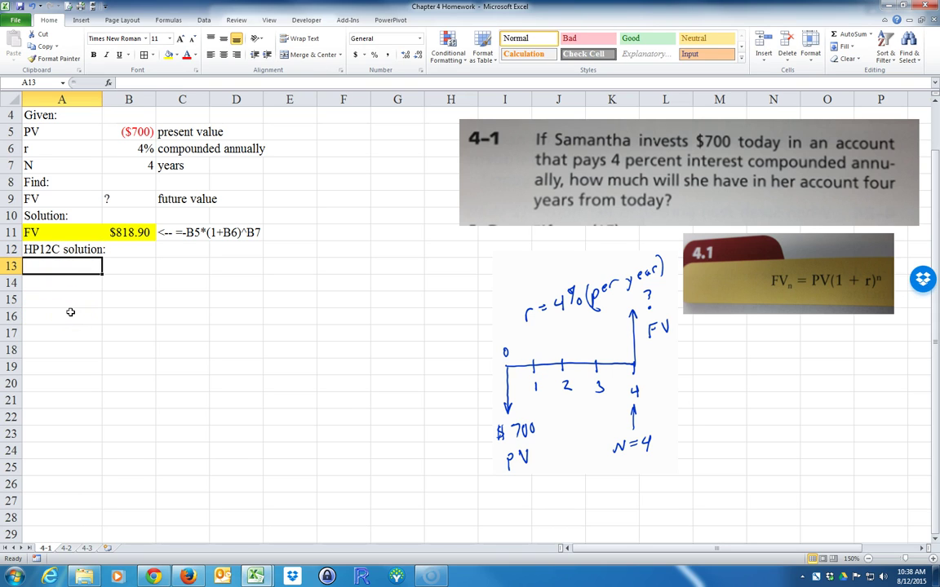
pyautogui.write('n')
pyautogui.press('Return')
pyautogui.write('i')
pyautogui.press('Return')
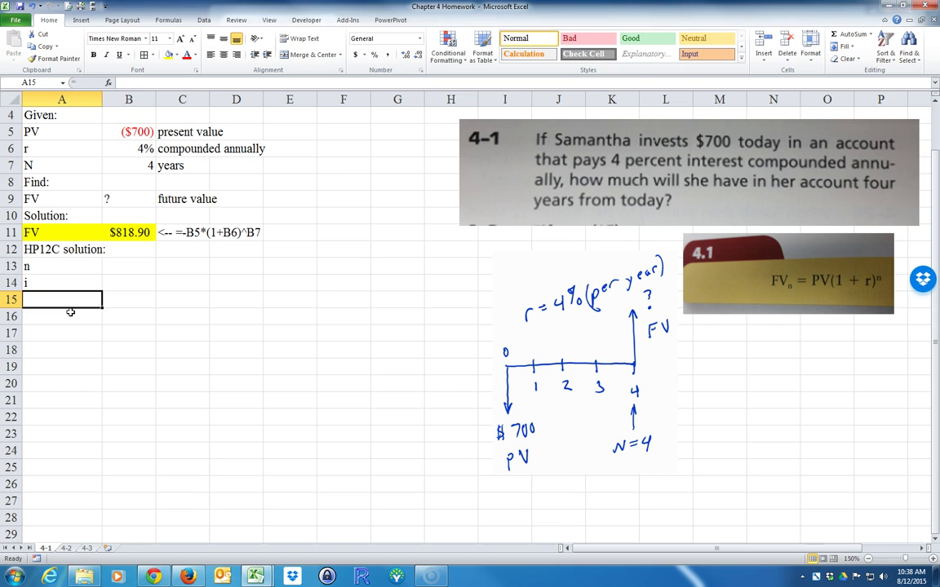
pyautogui.write('p')
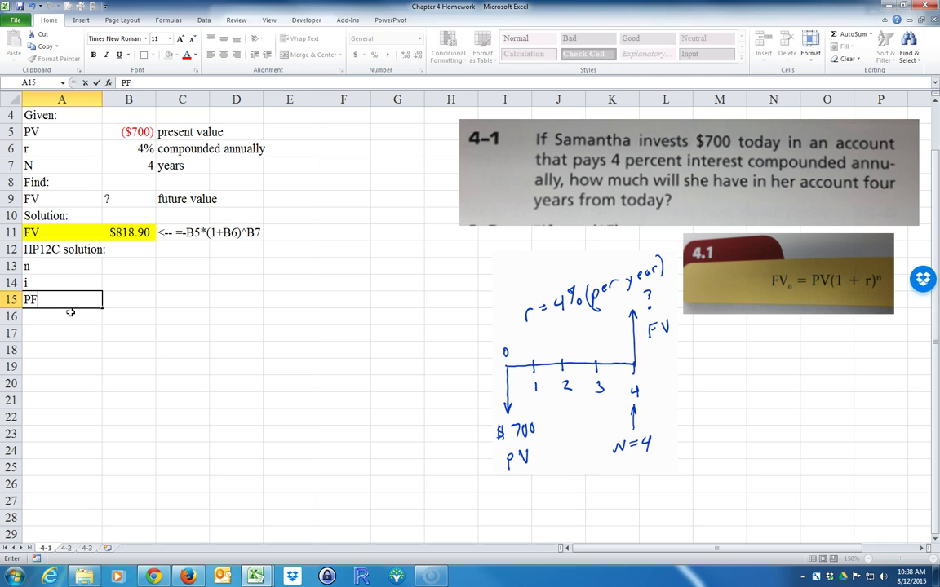
pyautogui.press('Return')
pyautogui.press('Up')
pyautogui.write('PV')
pyautogui.press('Return')
pyautogui.write('MT')
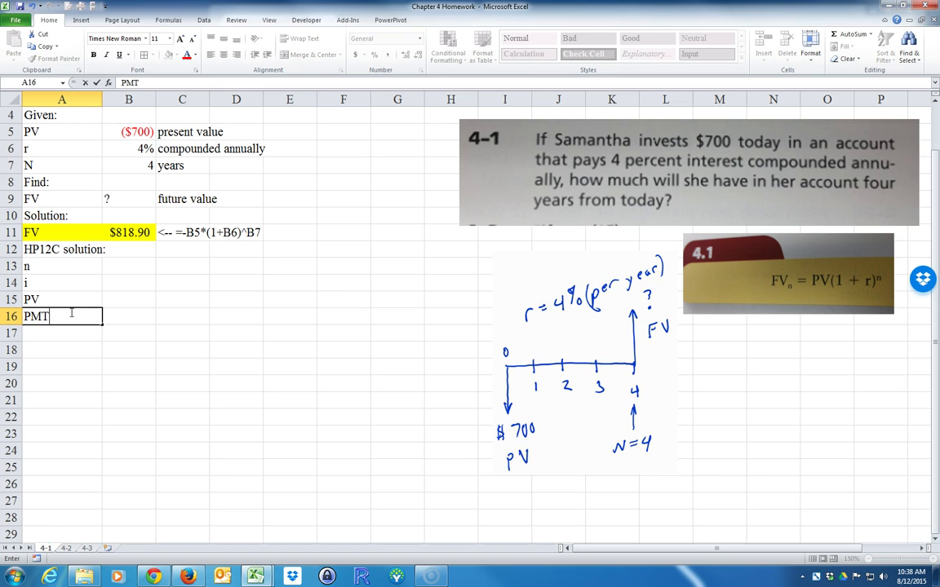
pyautogui.press('Return')
pyautogui.write('FV')
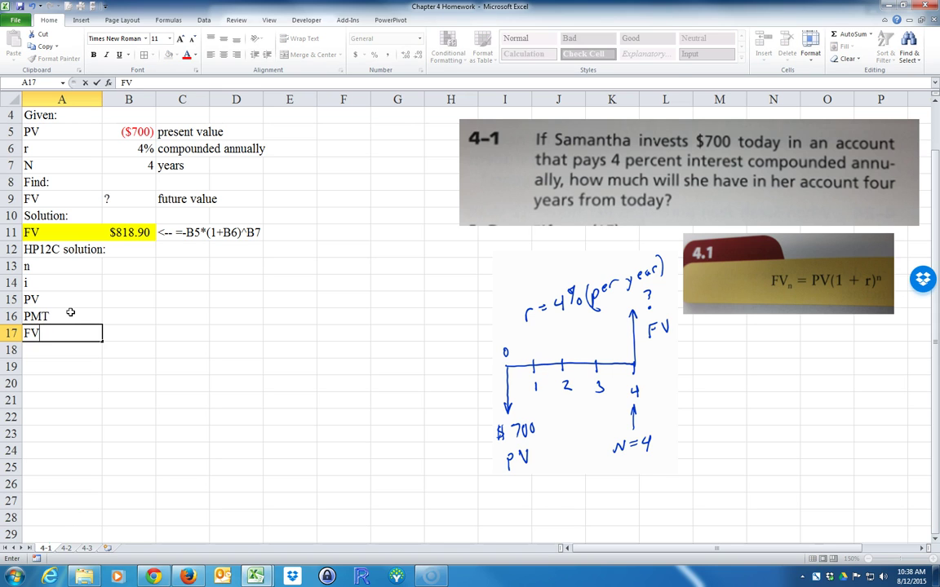
pyautogui.press('Return')
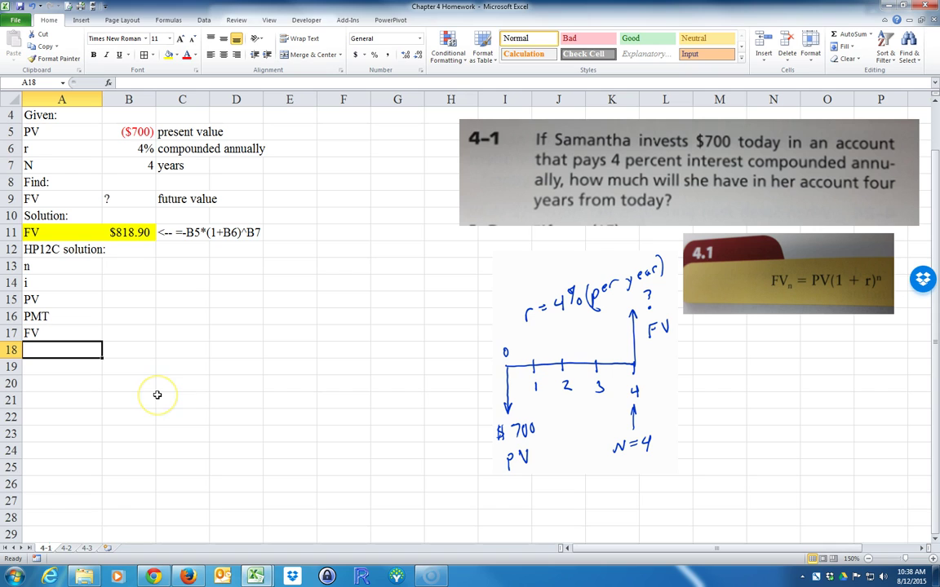
# Link the n, i and PV values in B13, B14 and B15 to the given values in B7, B6 and B5
pyautogui.click(116, 267)
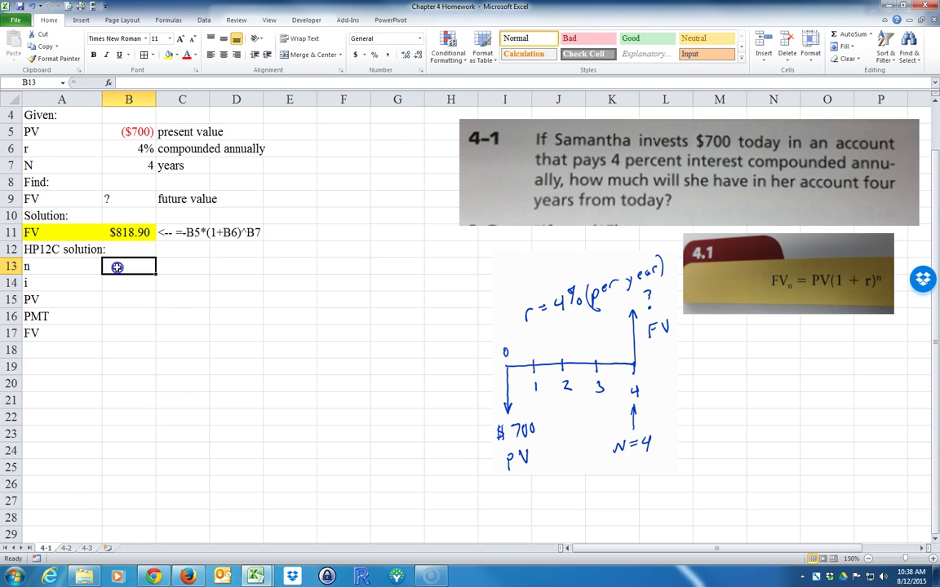
pyautogui.write('=')
pyautogui.click(130, 163)
pyautogui.press('Return')
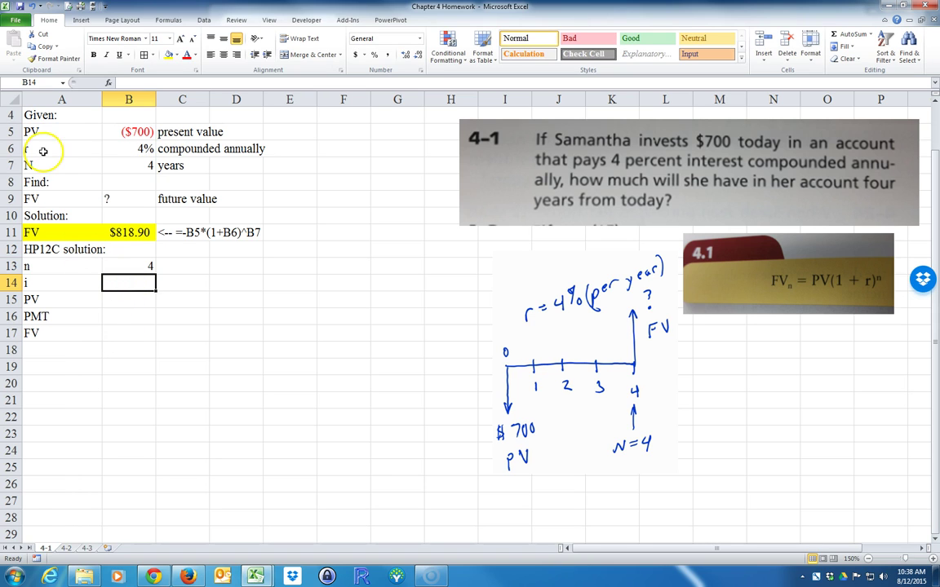
pyautogui.write('=')
pyautogui.click(141, 150)
pyautogui.press('Return')
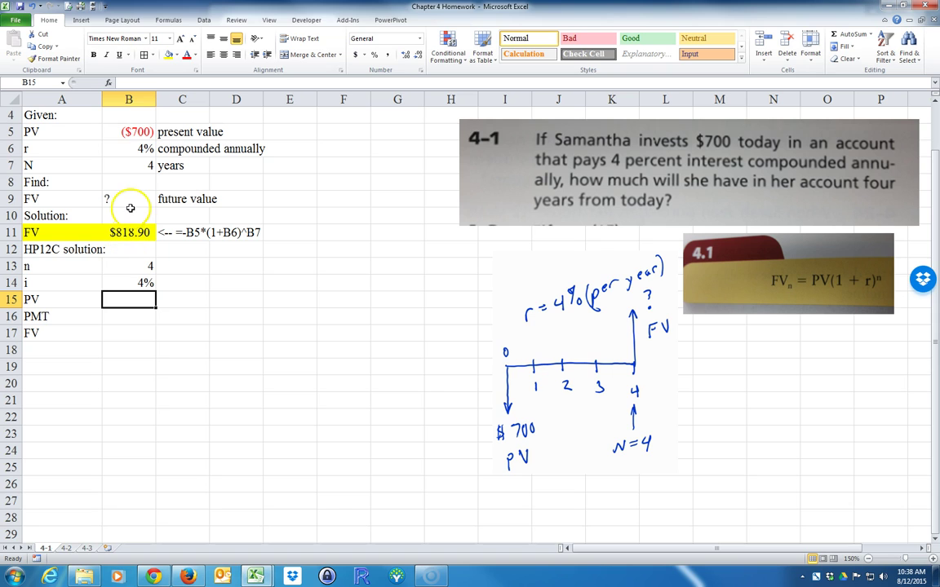
pyautogui.write('=')
pyautogui.click(124, 130)
pyautogui.press('Return')
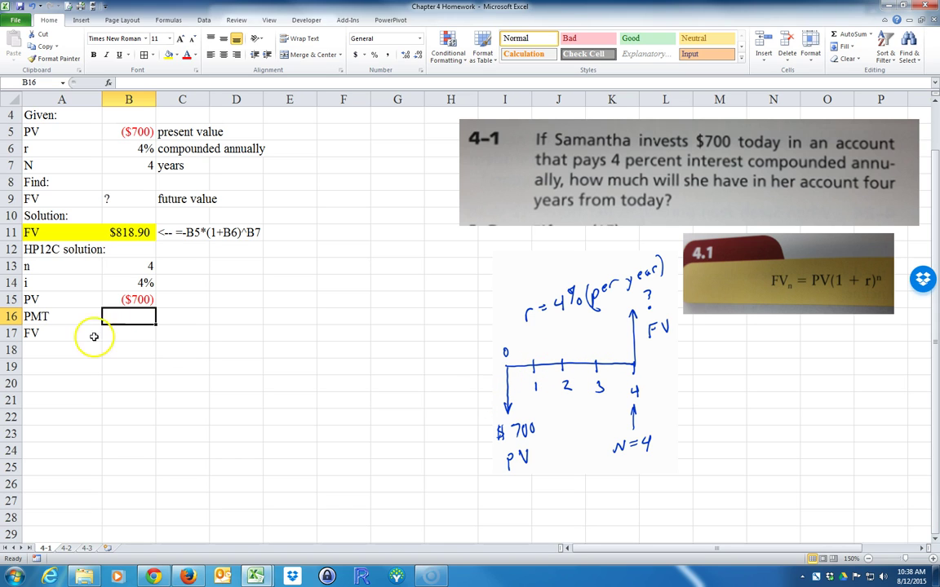
# Enter 0 for PMT in cell B16 and a question mark for FV in cell B17
pyautogui.write('0')
pyautogui.press('Return')
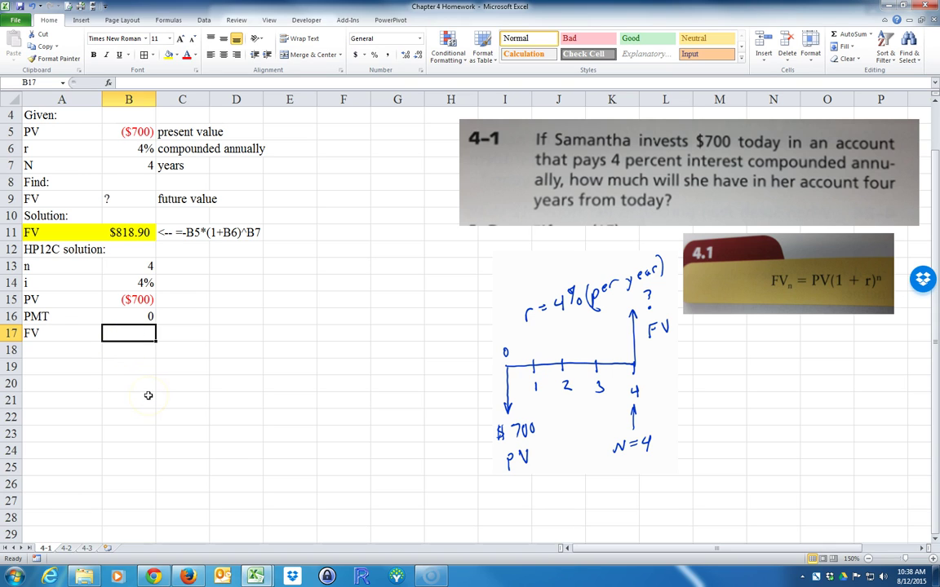
pyautogui.write('?')
pyautogui.press('Return')
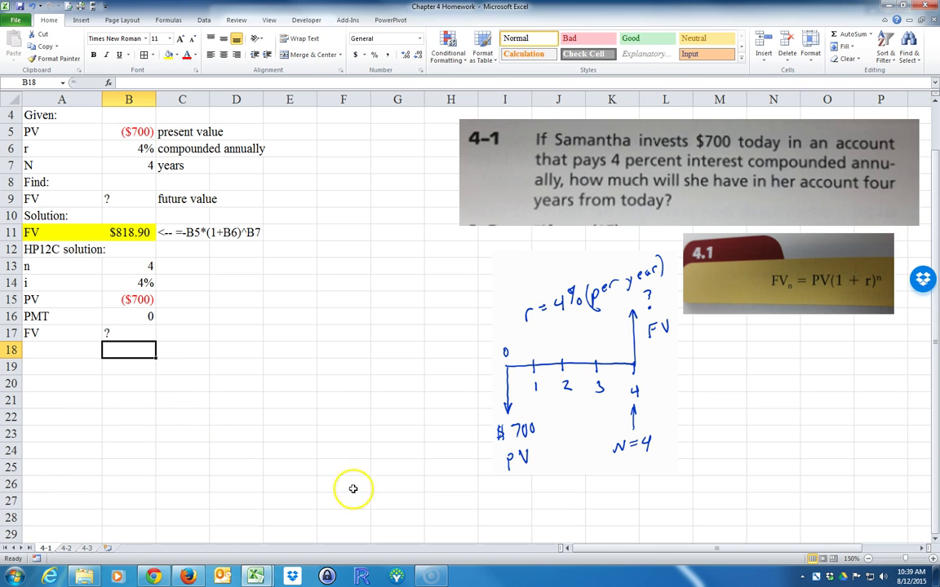
# Switch to the online HP-12C calculator in Firefox, placed clear of the worksheet values, and clear its registers
pyautogui.click(170, 577)
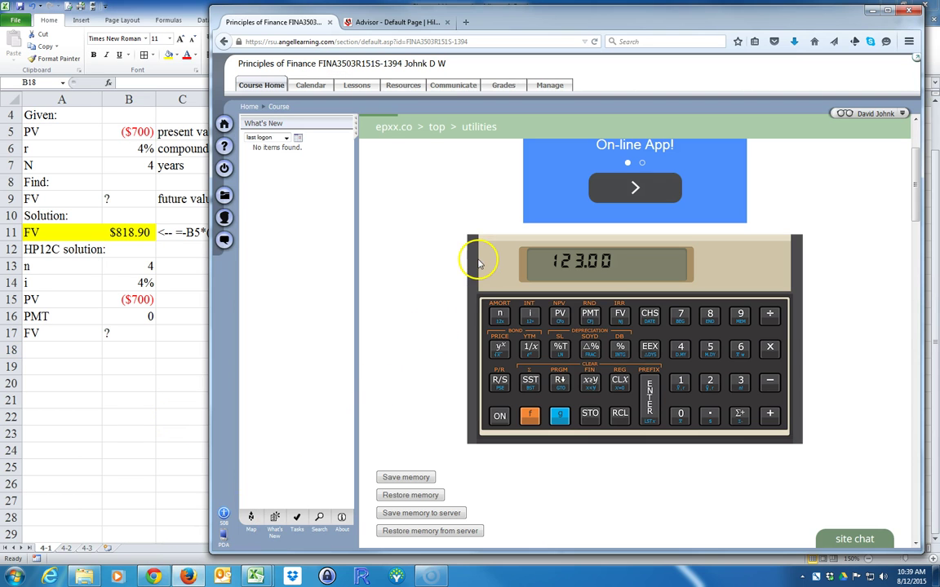
pyautogui.moveTo(527, 16); pyautogui.dragTo(579, 14)
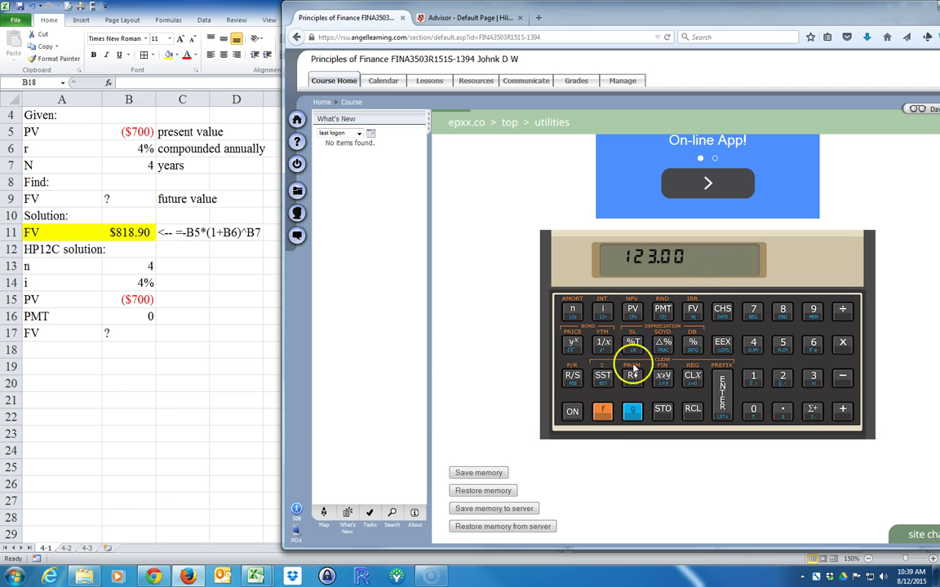
pyautogui.click(602, 412)
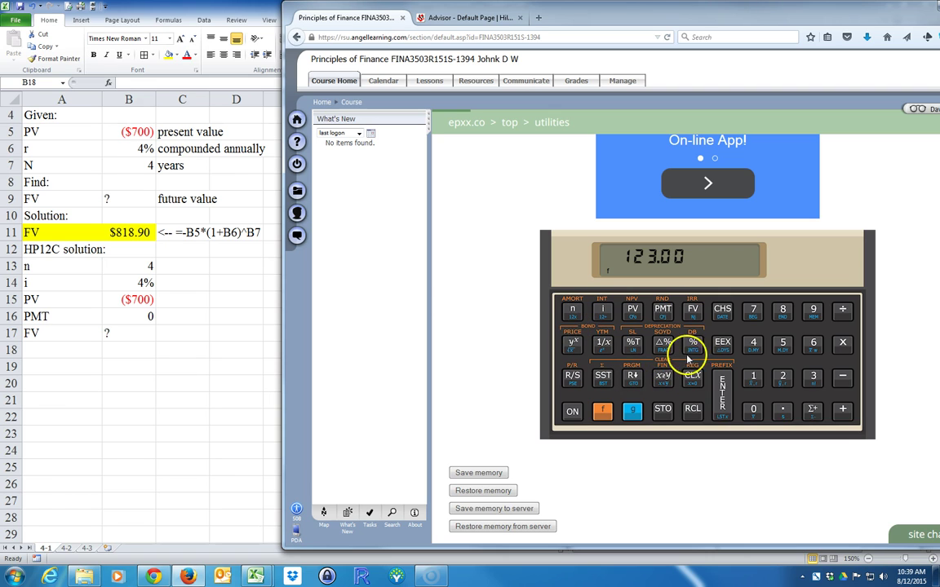
pyautogui.click(663, 373)
pyautogui.click(692, 377)
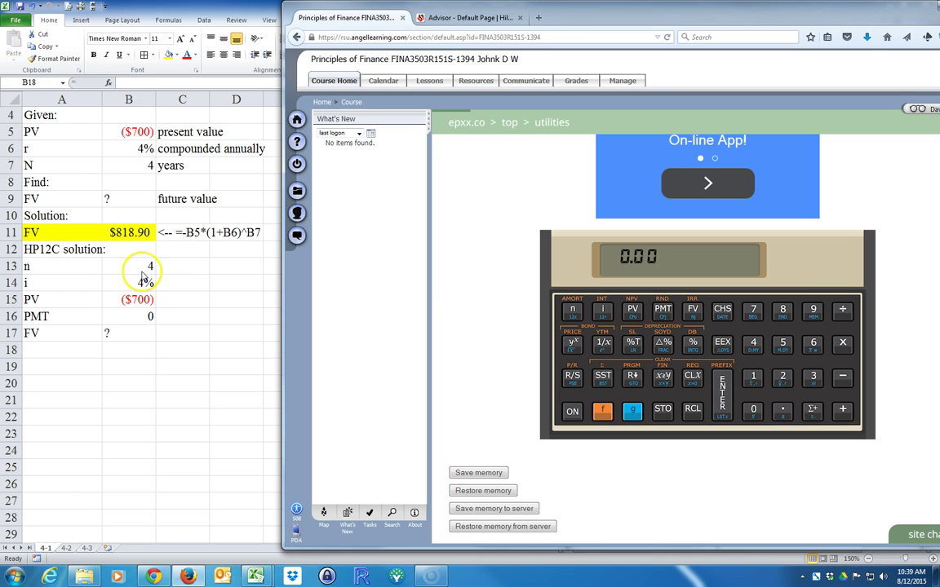
# Store 4 as n and 4 as i on the HP-12C calculator
pyautogui.click(753, 343)
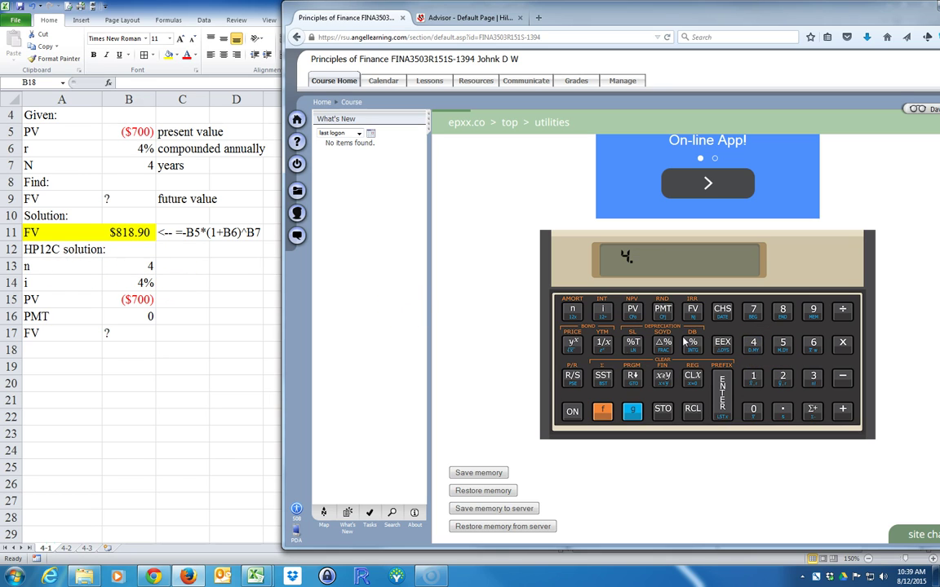
pyautogui.click(572, 310)
pyautogui.click(753, 349)
pyautogui.click(604, 312)
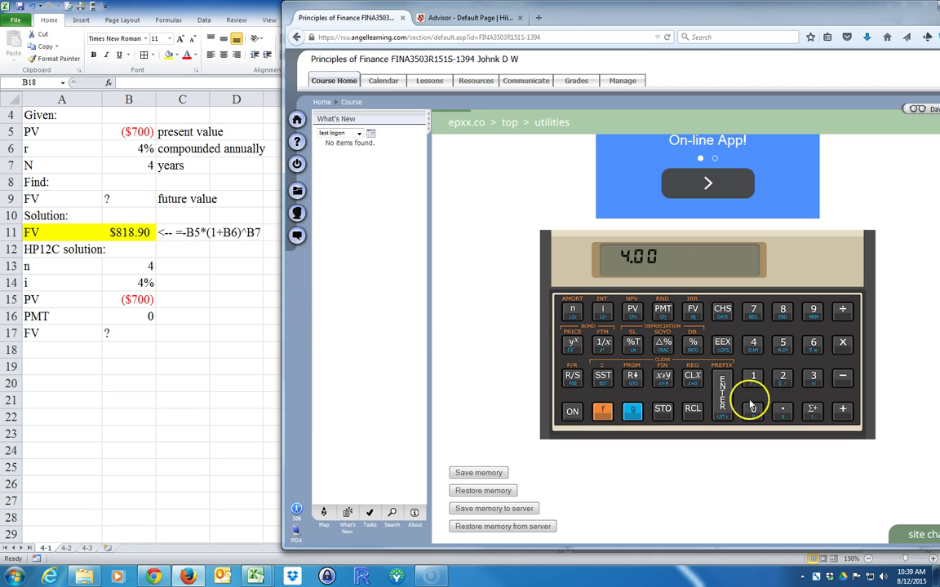
# Store -700 as the present value (PV) on the HP-12C calculator
pyautogui.click(753, 311)
pyautogui.click(756, 412)
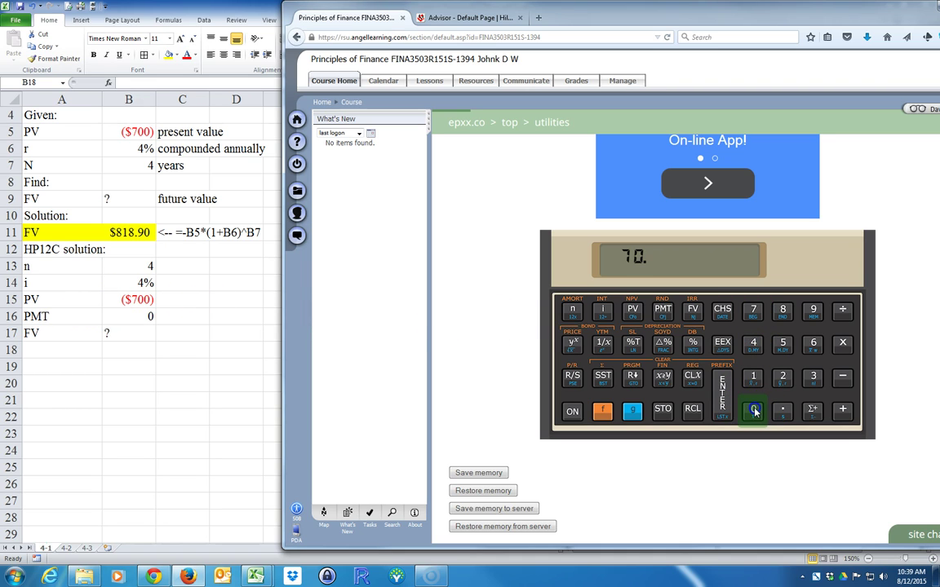
pyautogui.click(722, 310)
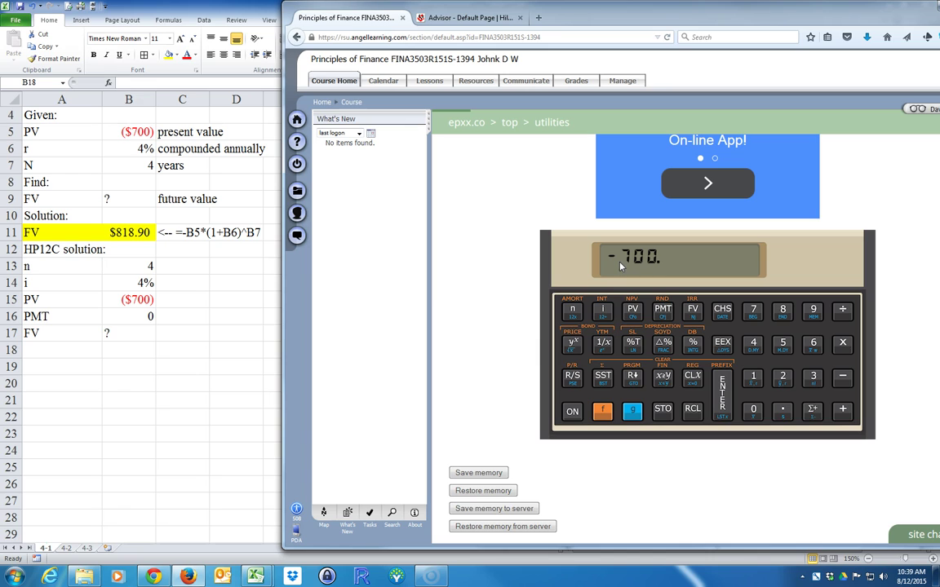
pyautogui.click(632, 310)
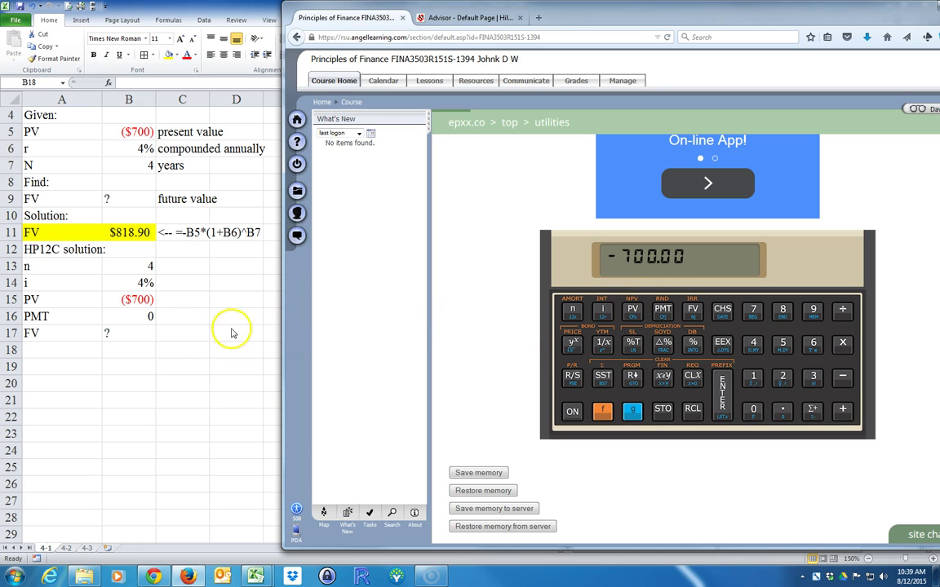
# Store 0 as PMT on the calculator and solve for the future value (FV)
pyautogui.click(753, 408)
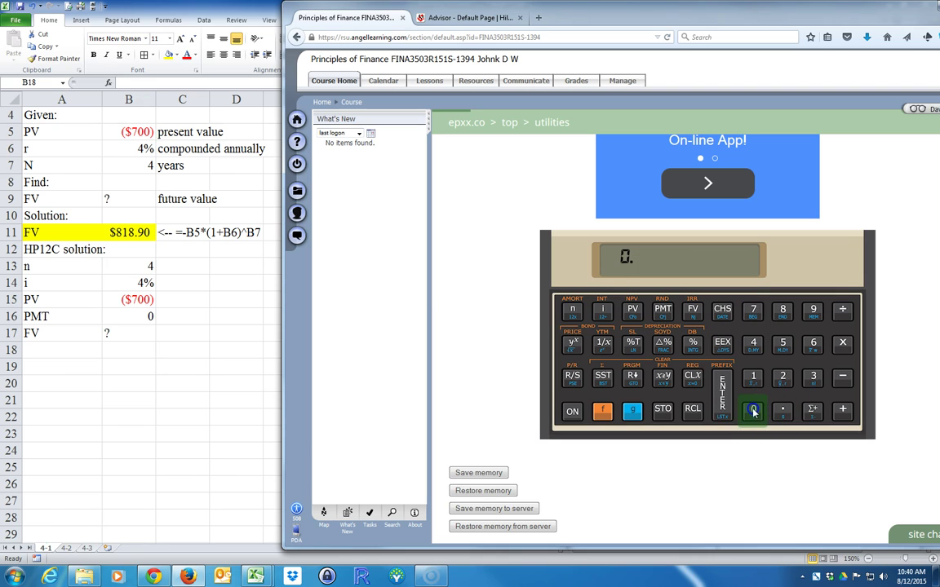
pyautogui.click(664, 310)
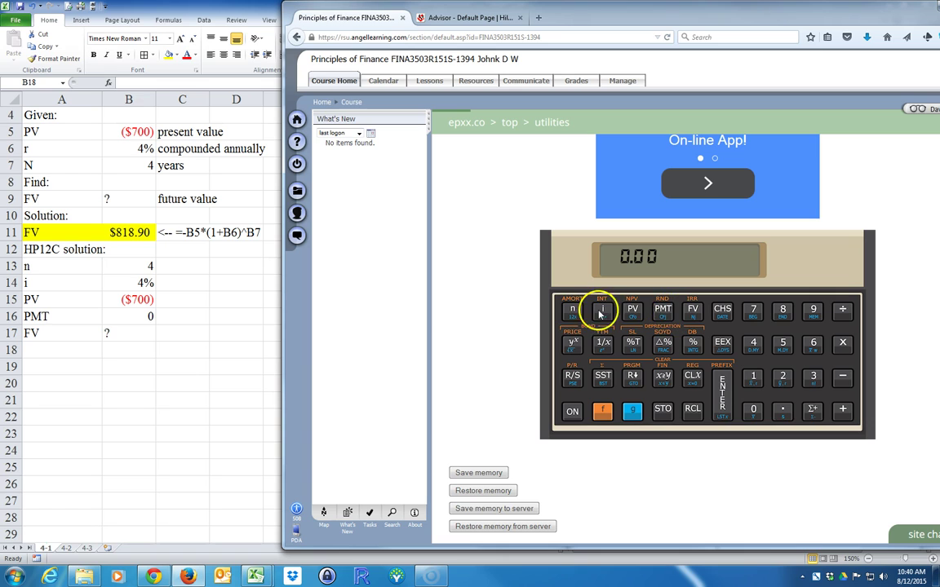
pyautogui.click(692, 311)
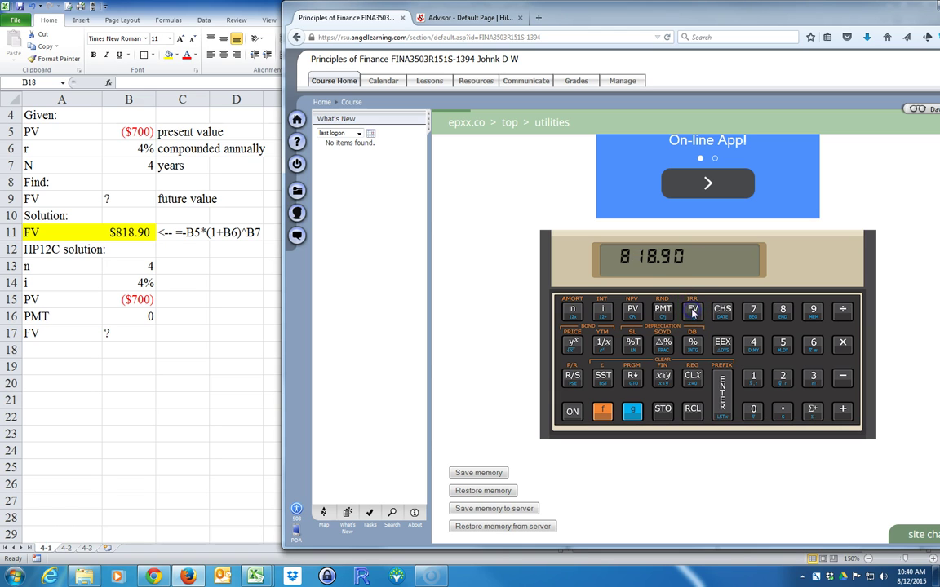
pyautogui.click(124, 343)
pyautogui.write('818')
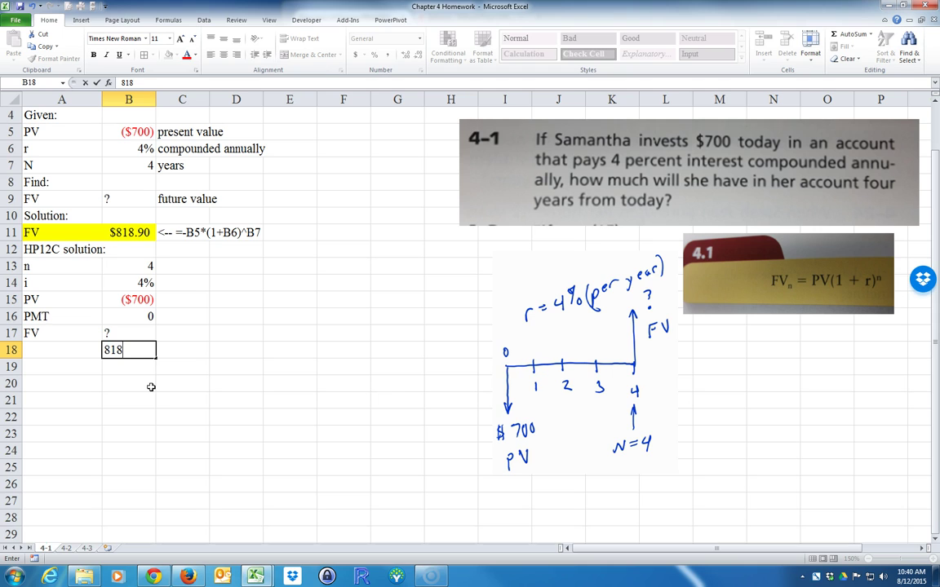
pyautogui.write('.')
pyautogui.press('Escape')
pyautogui.click(121, 355)
# Replace the question mark in worksheet cell B17 with the calculator's FV result, 818.90
pyautogui.click(126, 334)
pyautogui.write('81')
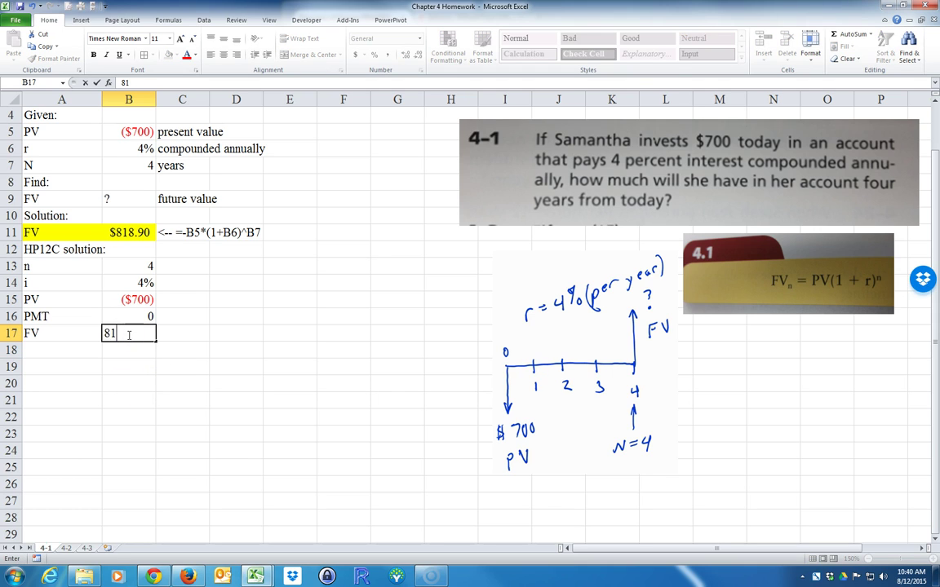
pyautogui.write('8.90')
pyautogui.press('Return')
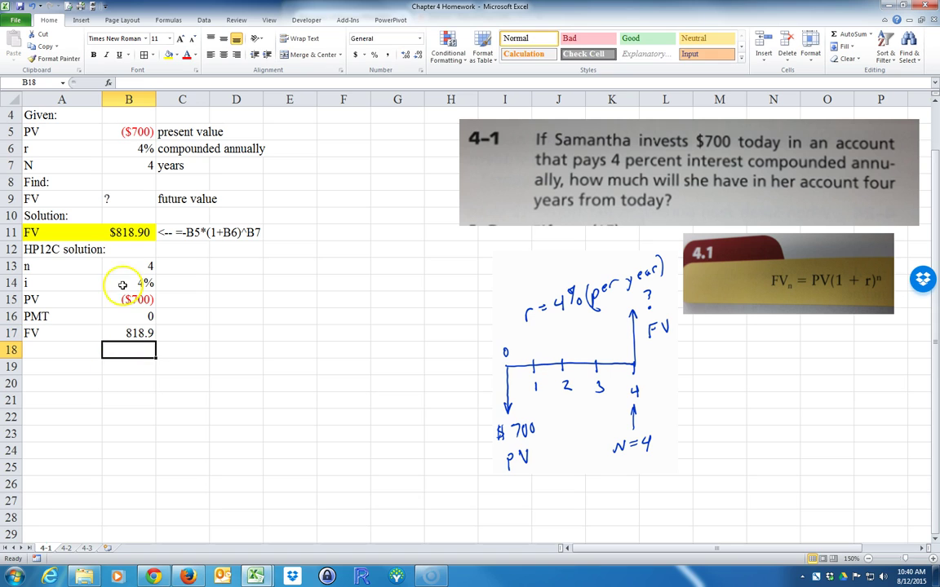
# Copy the formatting of B11 to B17 and fill the FV label in A17 with yellow
pyautogui.click(127, 234)
pyautogui.click(53, 59)
pyautogui.click(115, 334)
pyautogui.click(37, 333)
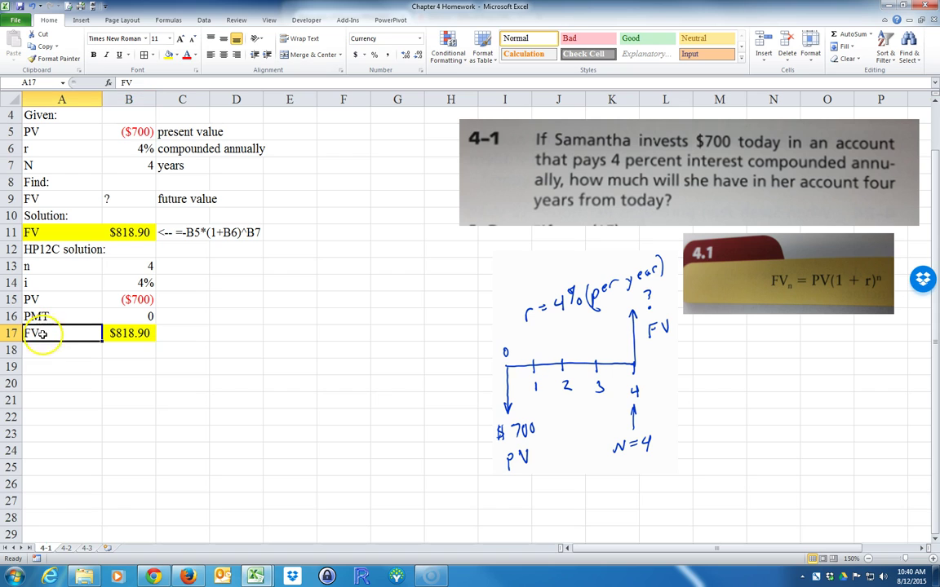
pyautogui.click(168, 55)
pyautogui.click(192, 427)
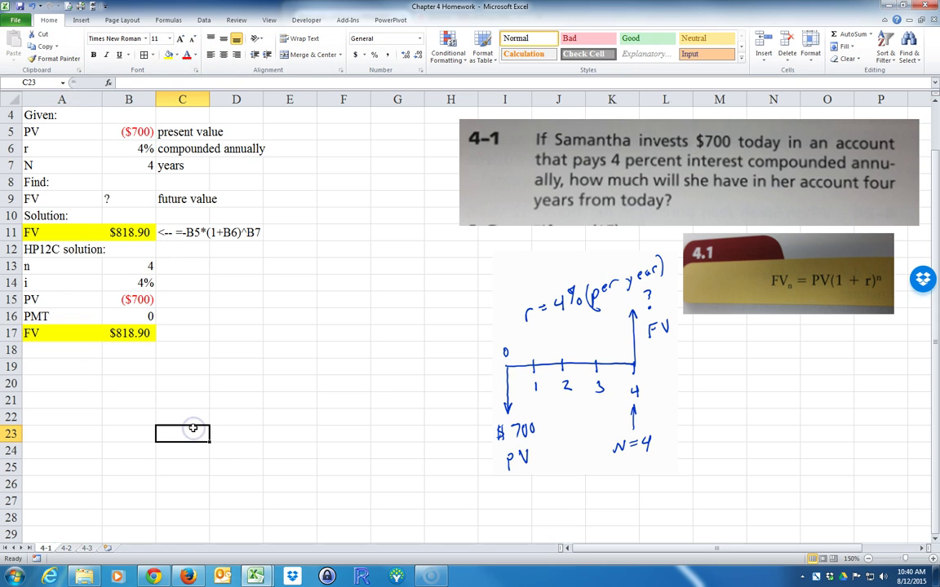
# Enter the heading "Excel Formula Solution:" in A18 and the label FV in A19
pyautogui.click(51, 350)
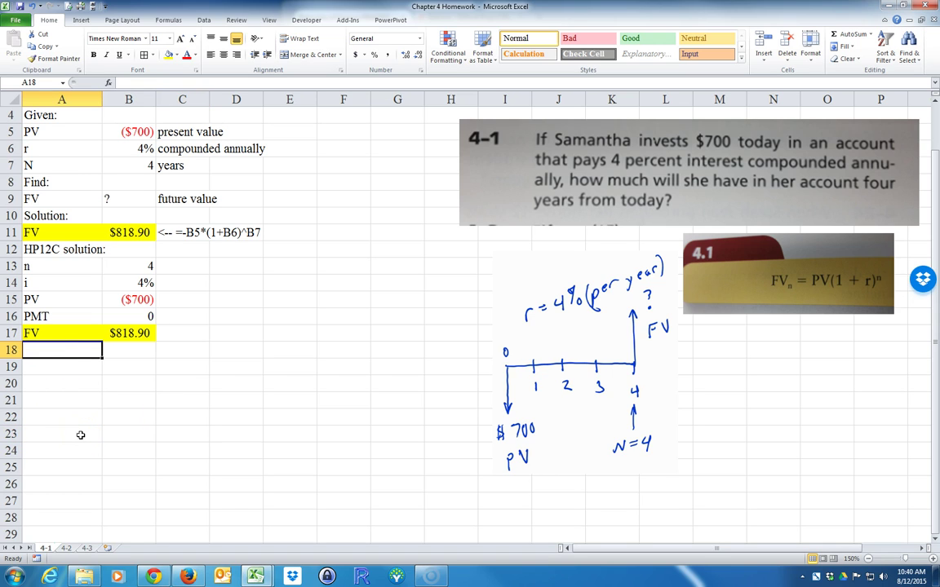
pyautogui.write('Excel Formula Solution:')
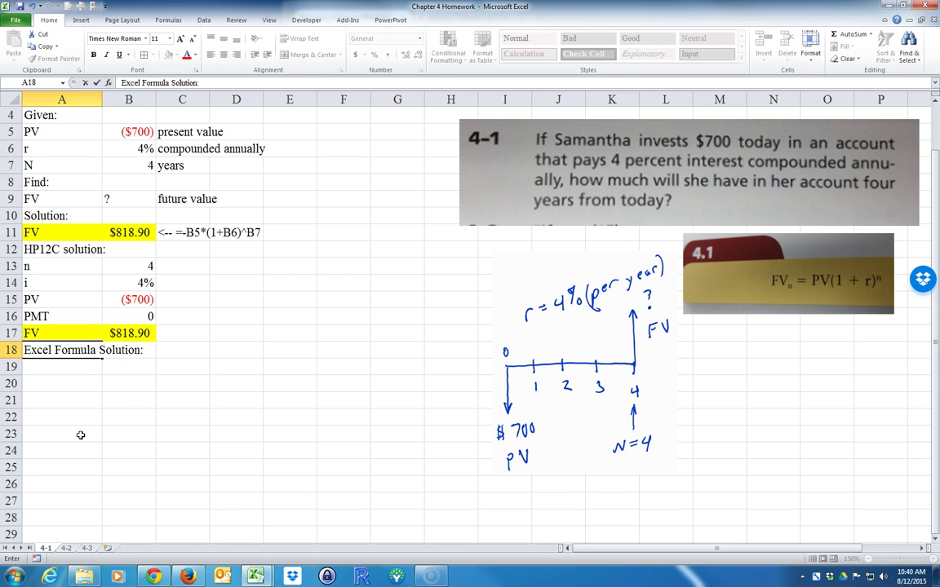
pyautogui.press('Return')
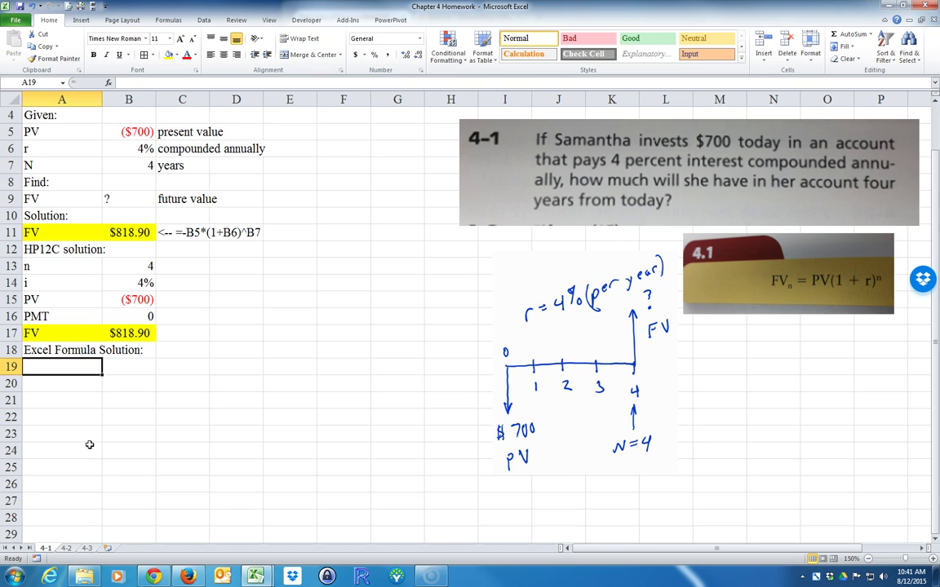
pyautogui.write('FV')
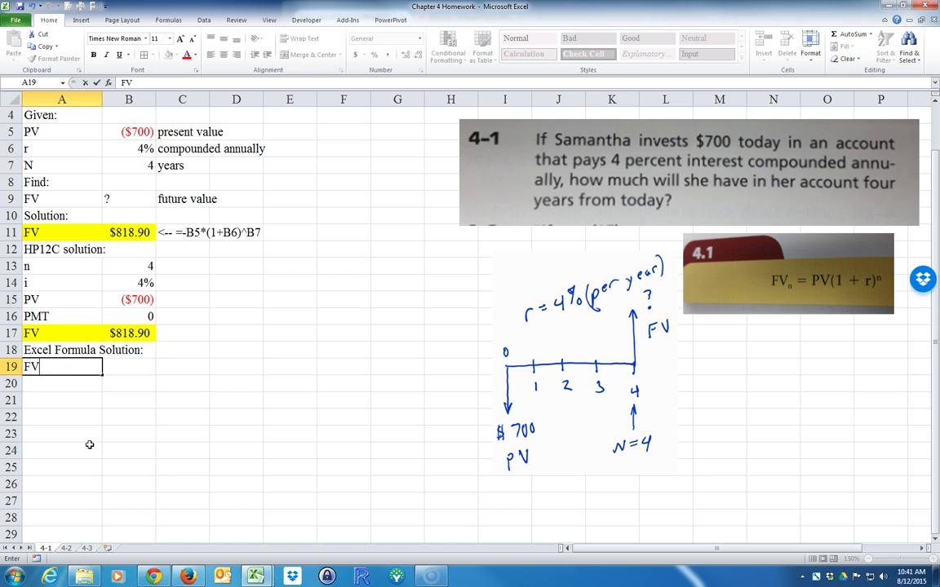
pyautogui.press('Tab')
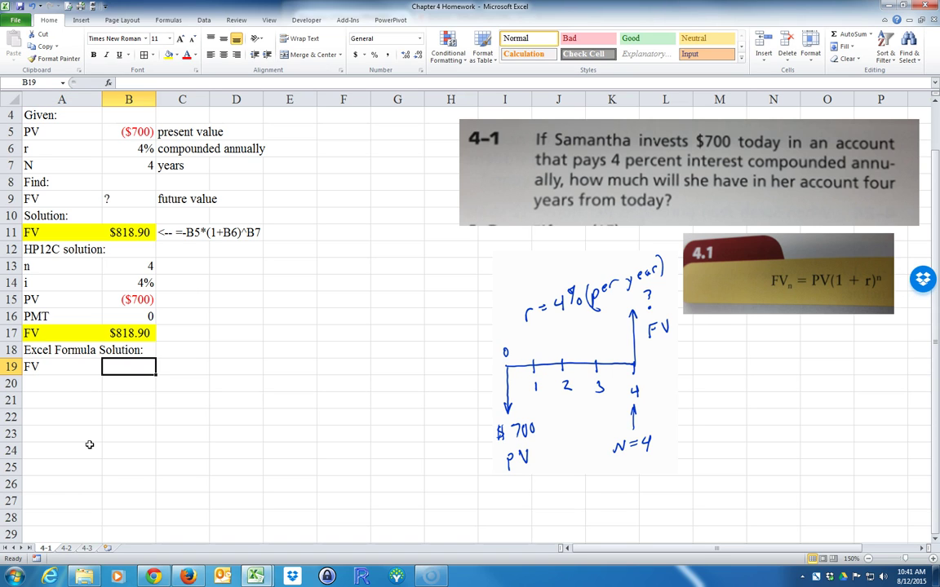
# Calculate the future value in B19 with the formula =FV(B6,B7,,B5), leaving the payment argument empty
pyautogui.write('=')
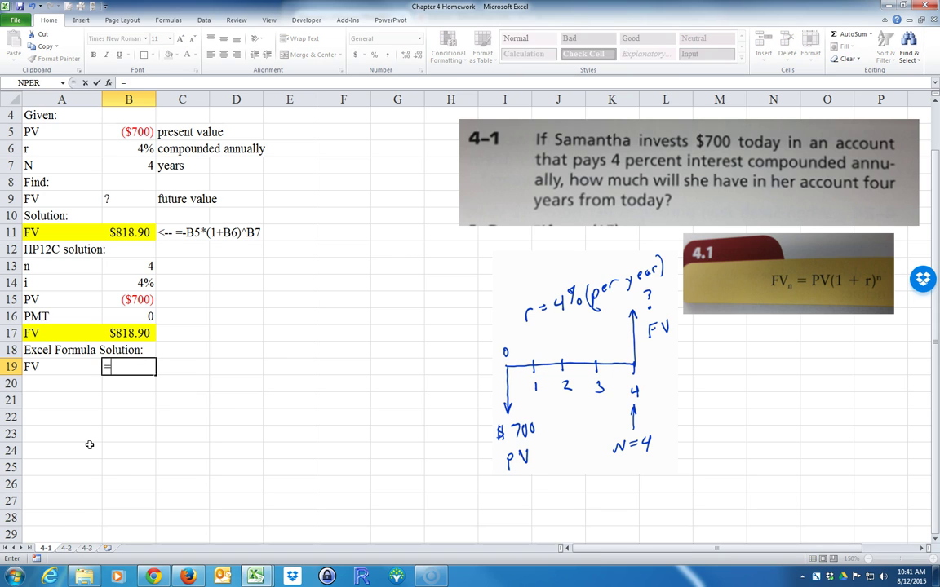
pyautogui.write('FV')
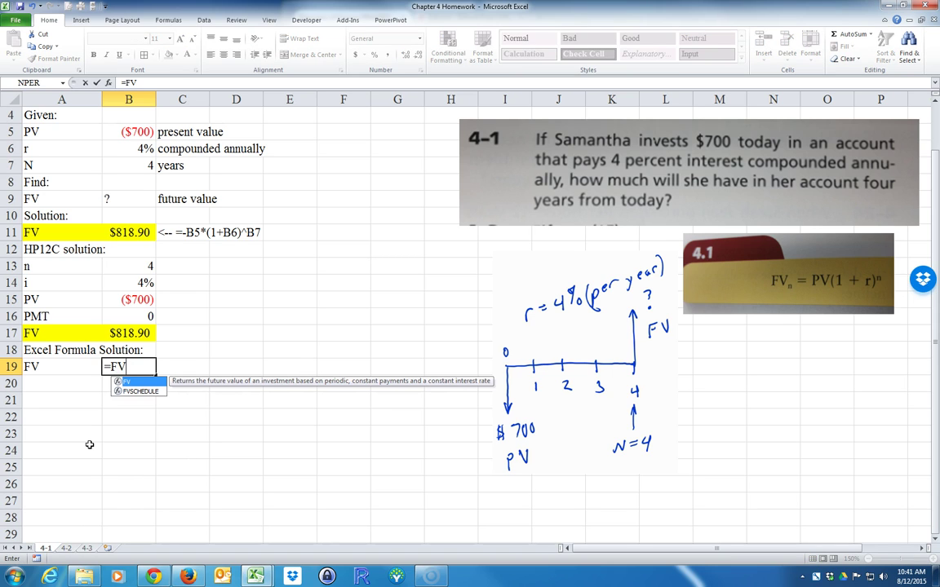
pyautogui.doubleClick(143, 383)
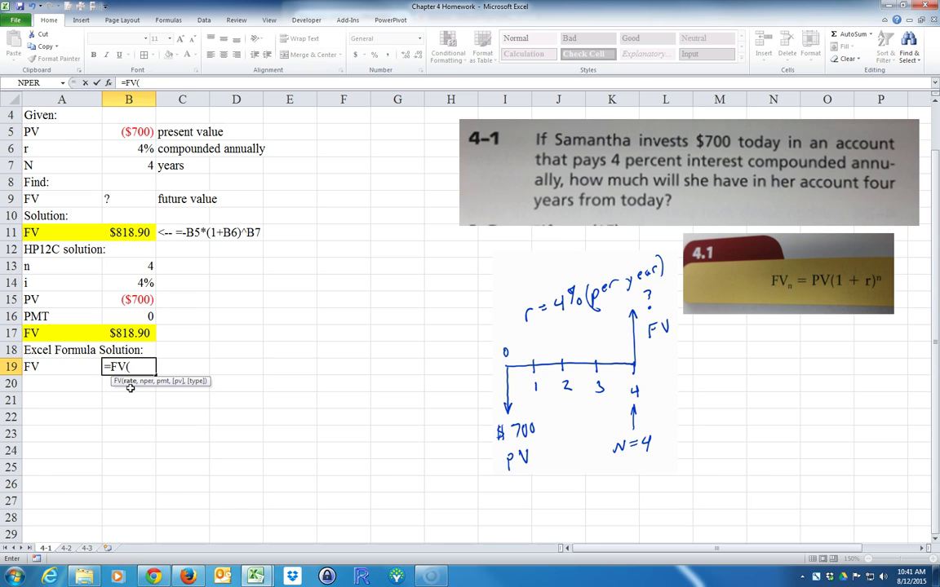
pyautogui.click(136, 148)
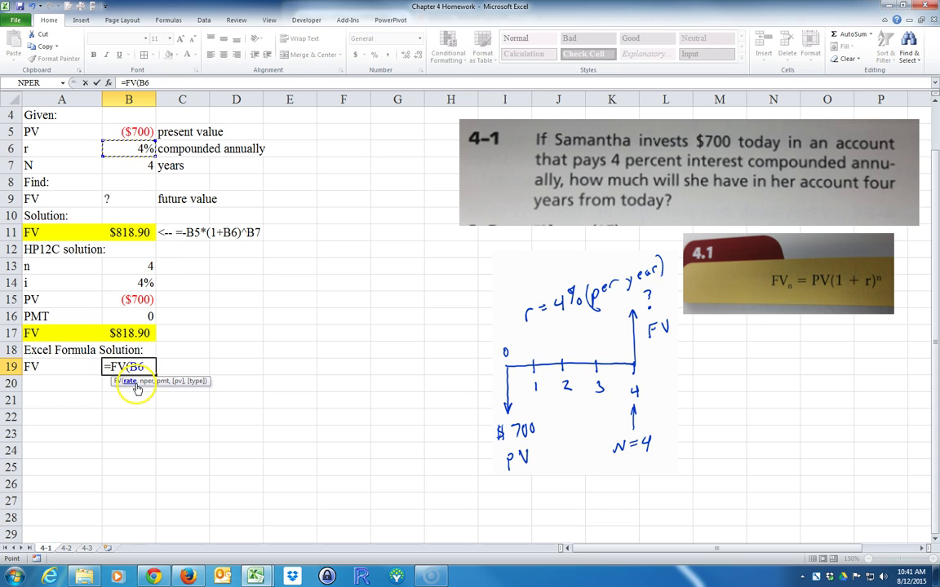
pyautogui.write(',')
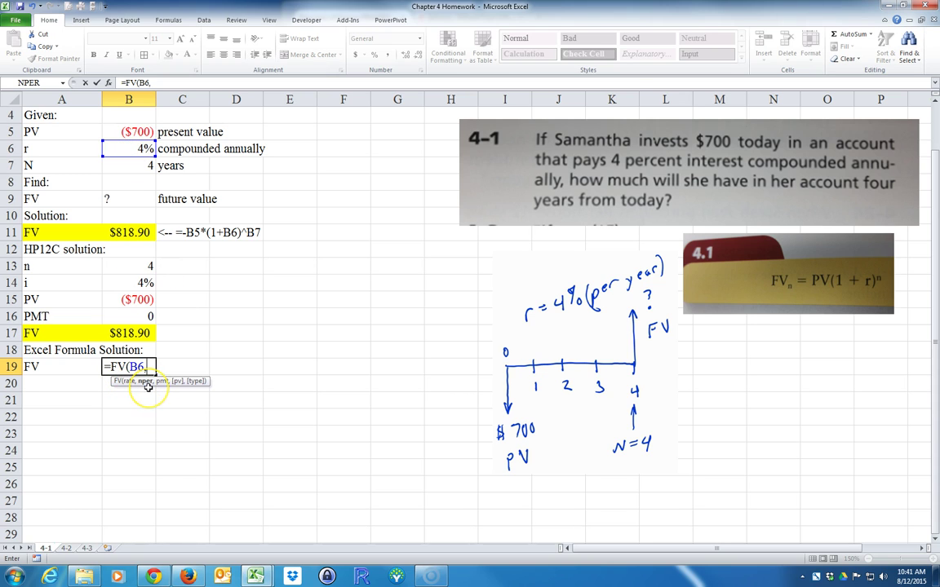
pyautogui.click(127, 167)
pyautogui.write(',')
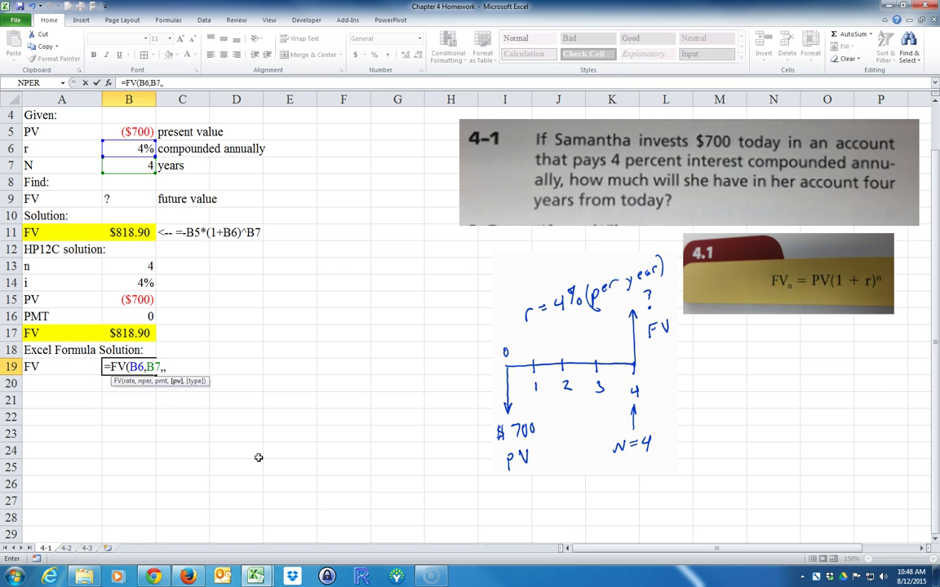
pyautogui.write(',')
pyautogui.click(131, 131)
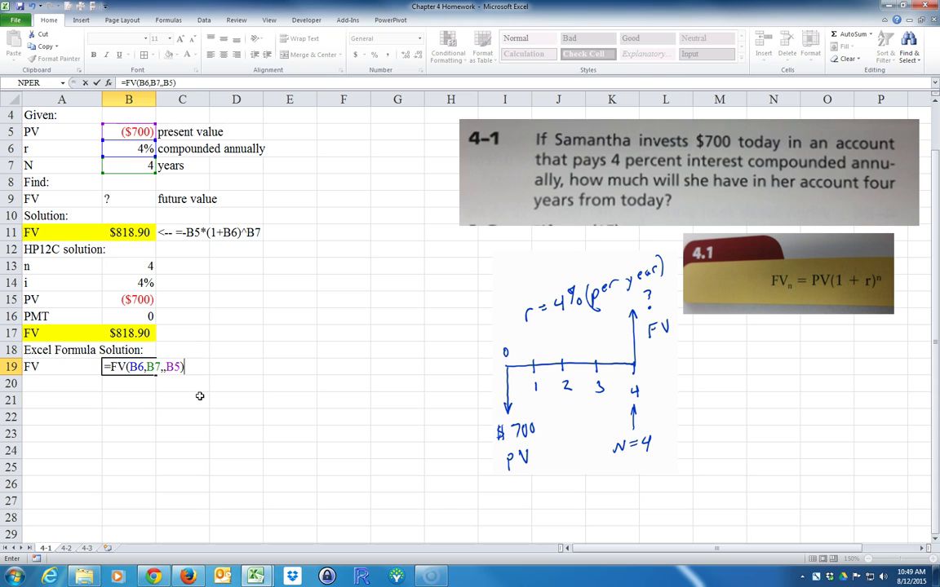
pyautogui.press('Return')
# Highlight the FV label and result in A19:B19 with a yellow fill
pyautogui.click(136, 373)
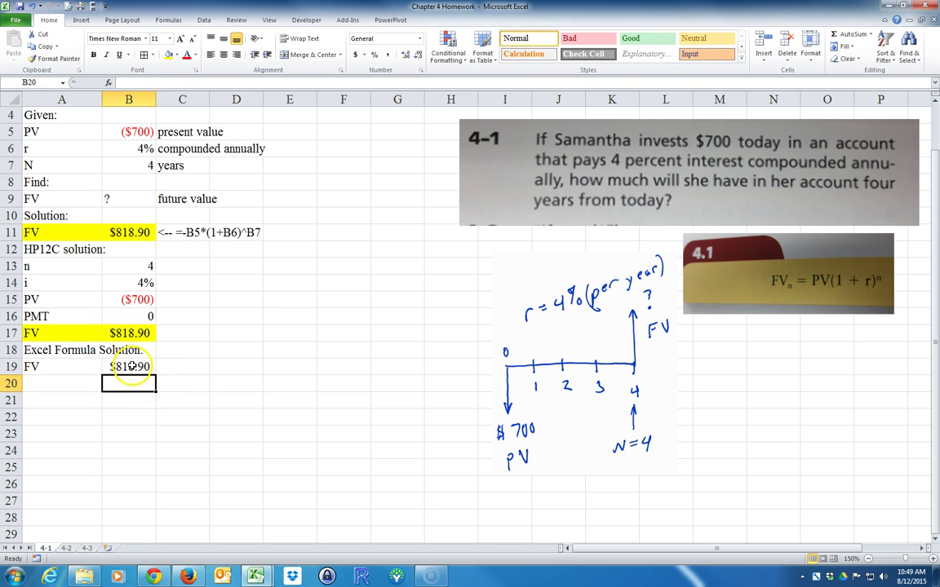
pyautogui.moveTo(63, 368); pyautogui.dragTo(120, 369)
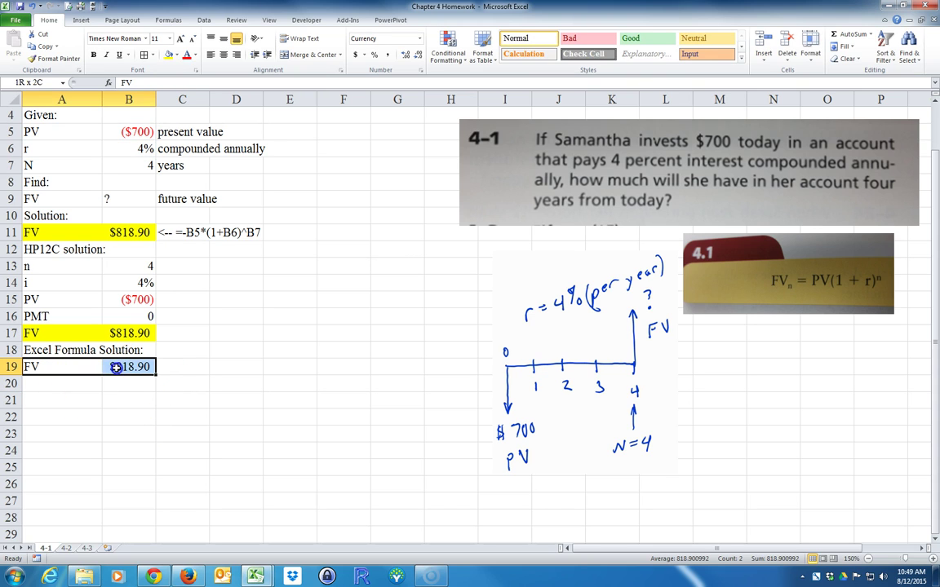
pyautogui.click(169, 55)
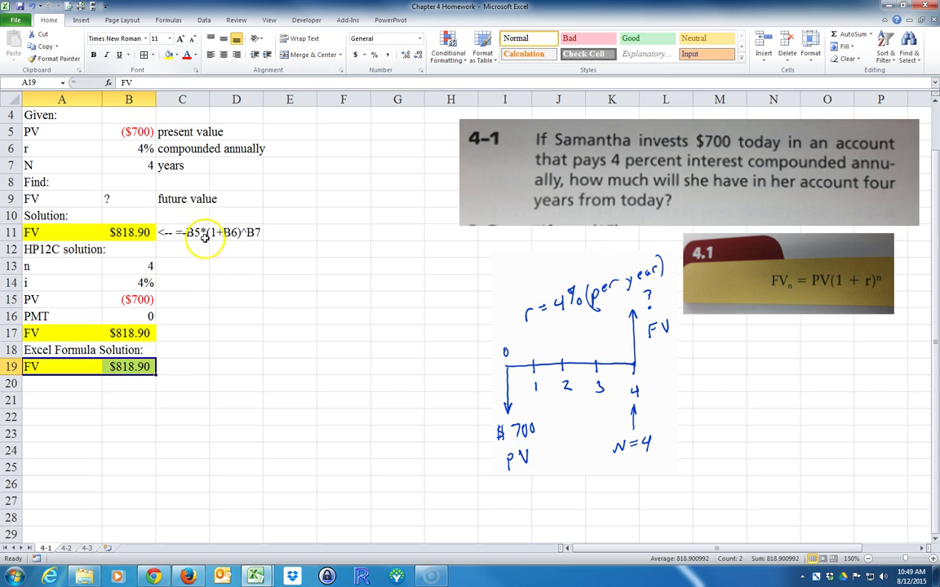
pyautogui.click(217, 356)
# Enter the heading "Excel Brute Force Method:" in A20
pyautogui.click(76, 384)
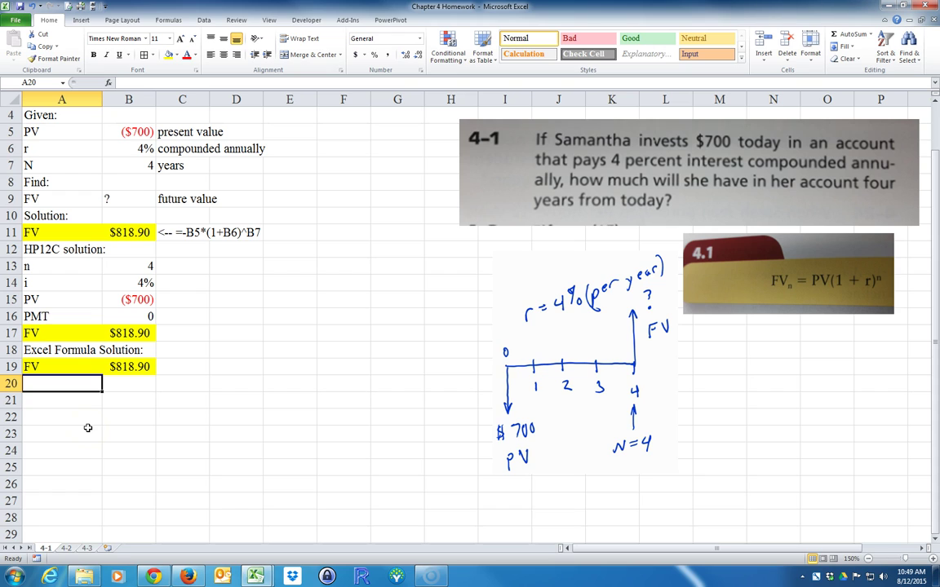
pyautogui.write('Excel')
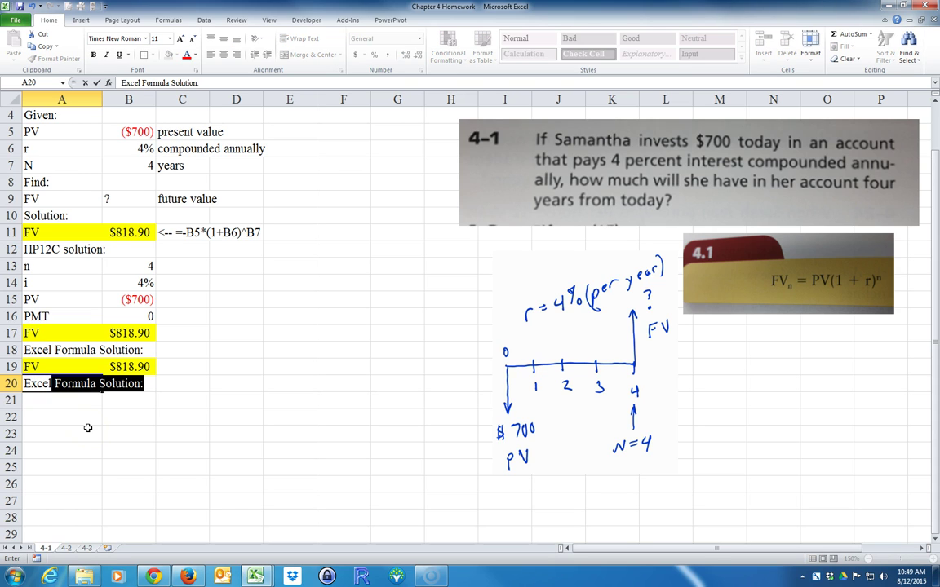
pyautogui.write(' Brute Force Method')
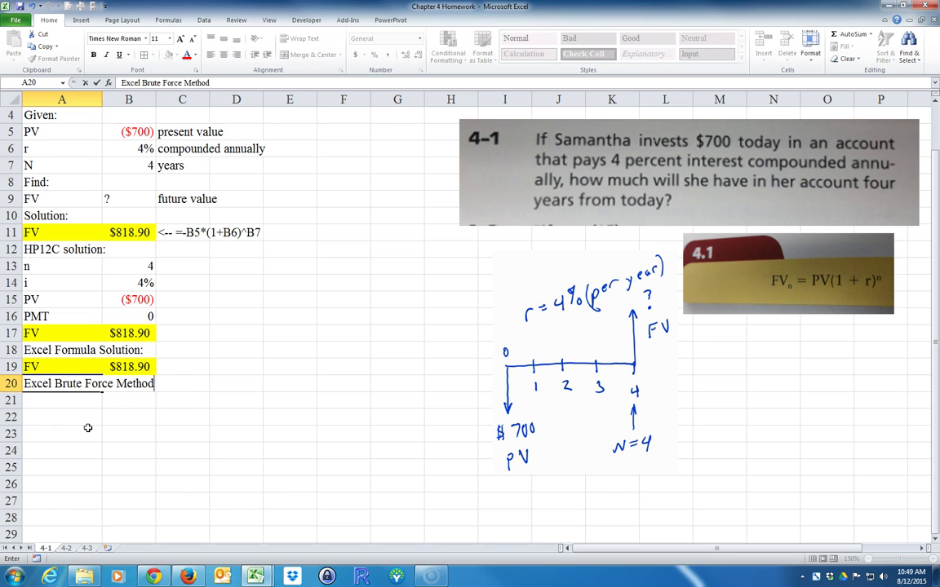
pyautogui.press('Return')
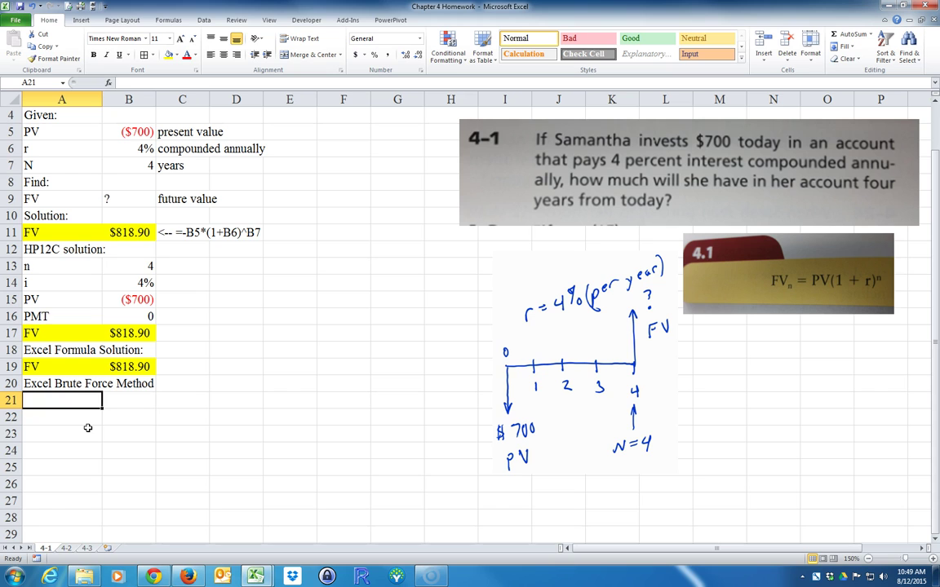
pyautogui.doubleClick(151, 388)
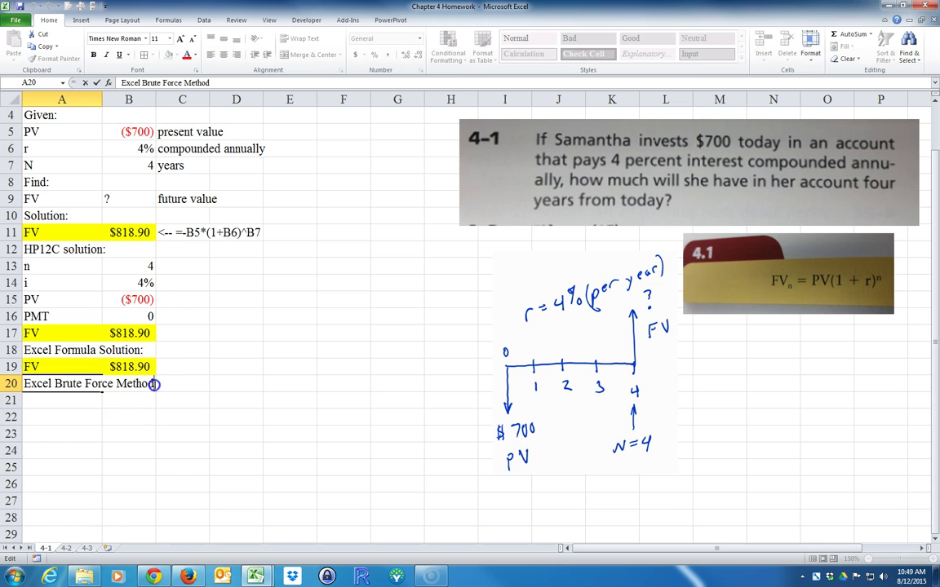
pyautogui.press('Return')
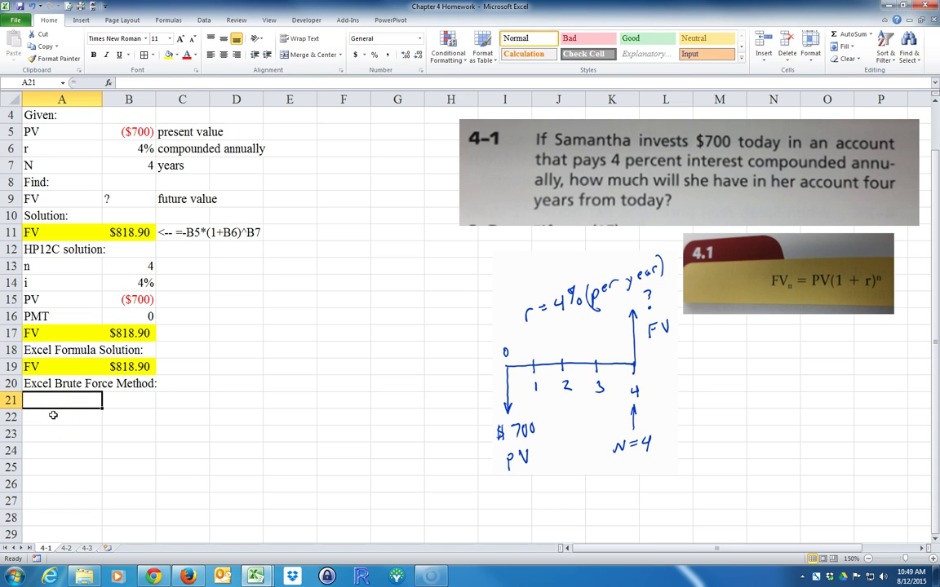
# Enter the table headers "Period Ending" in A21 and "Balance:" in B21
pyautogui.write('Period Ending')
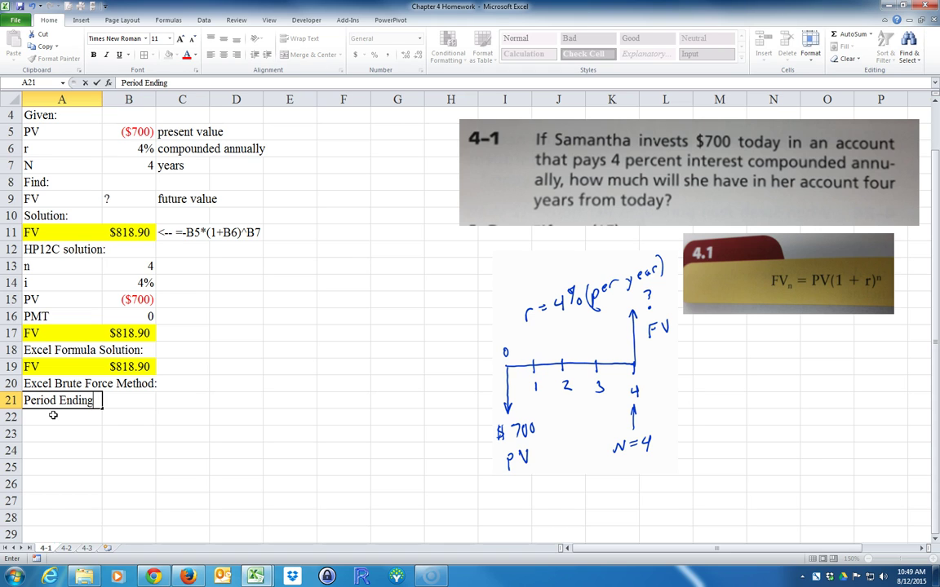
pyautogui.press('Tab')
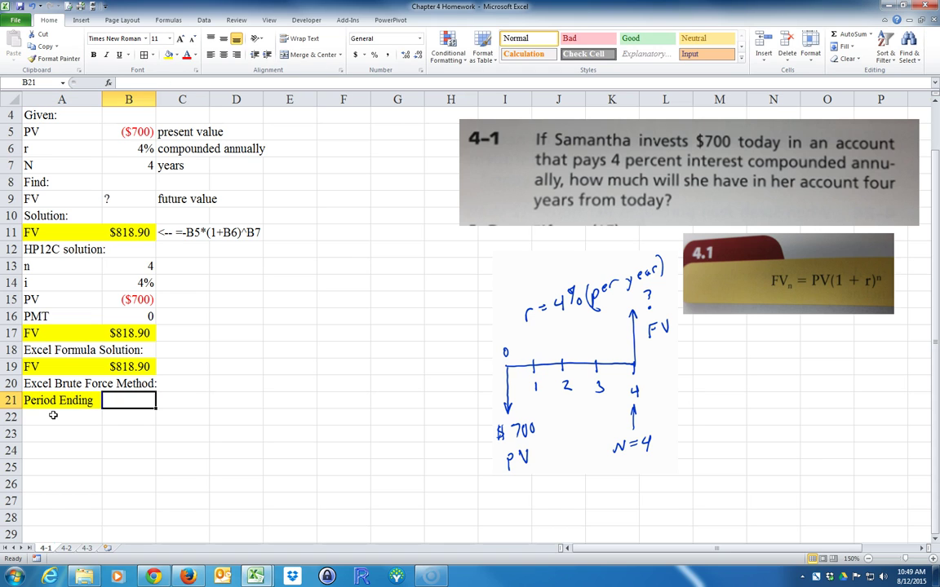
pyautogui.write('Bl')
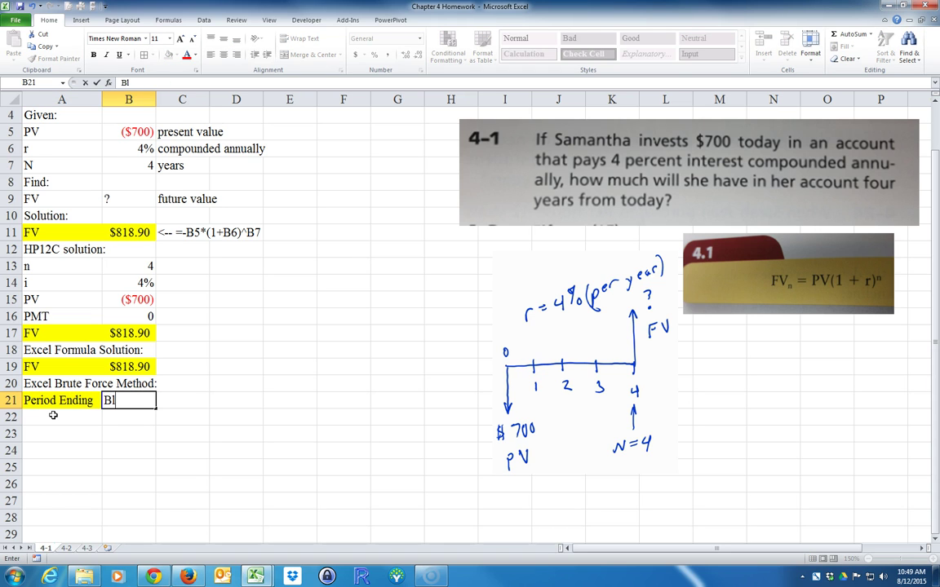
pyautogui.write('annce:')
pyautogui.press('Return')
# Remove the yellow fill from A21 by copying the formatting of B21 onto it
pyautogui.click(114, 399)
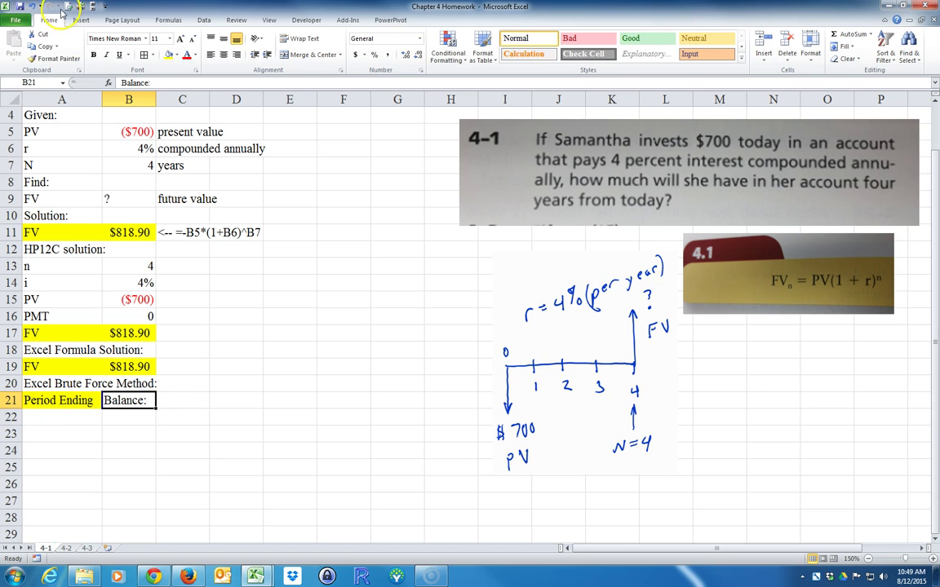
pyautogui.click(54, 59)
pyautogui.click(64, 400)
pyautogui.click(63, 451)
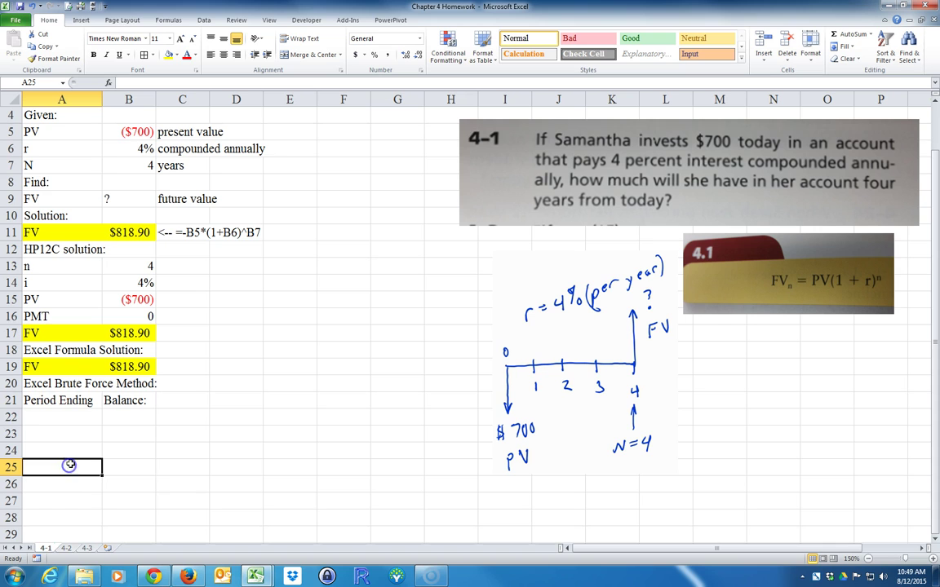
# List the period numbers 0, 1, 2, 3 and 4 down A22:A26
pyautogui.click(53, 417)
pyautogui.write('0')
pyautogui.press('Return')
pyautogui.write('1')
pyautogui.press('Return')
pyautogui.write('2')
pyautogui.press('Return')
pyautogui.write('3')
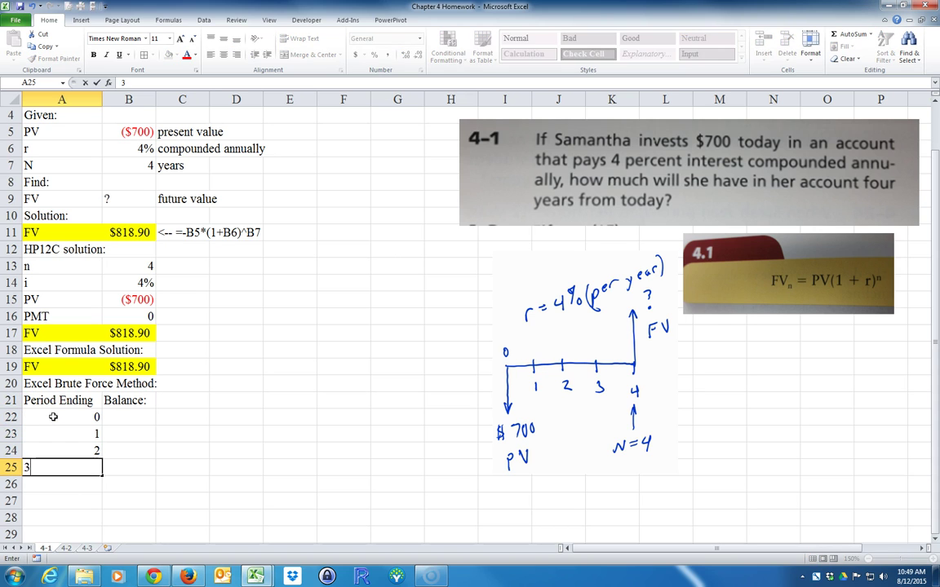
pyautogui.press('Return')
pyautogui.write('4')
pyautogui.press('Return')
# Set the period 0 balance in B22 to the positive present value with the formula =-B5
pyautogui.click(118, 417)
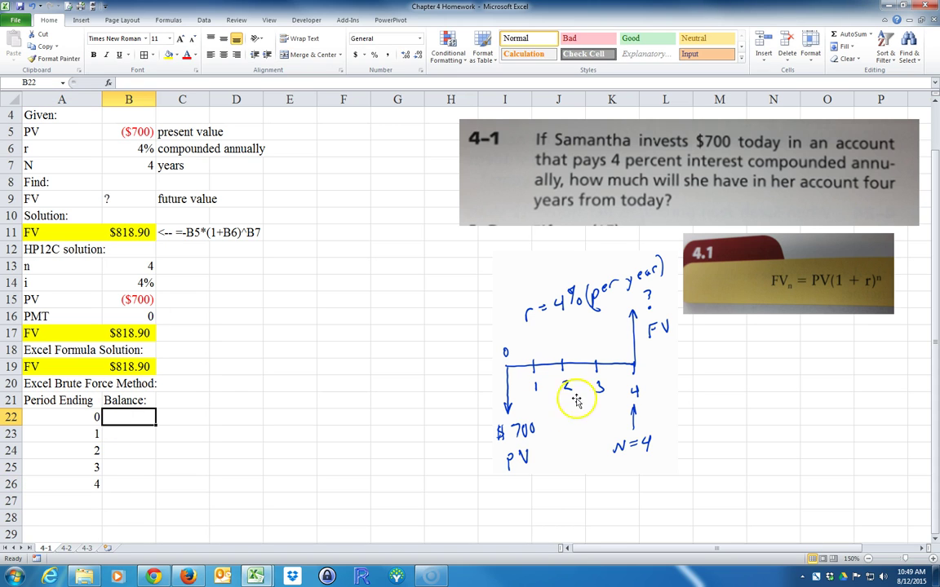
pyautogui.write('=')
pyautogui.click(128, 131)
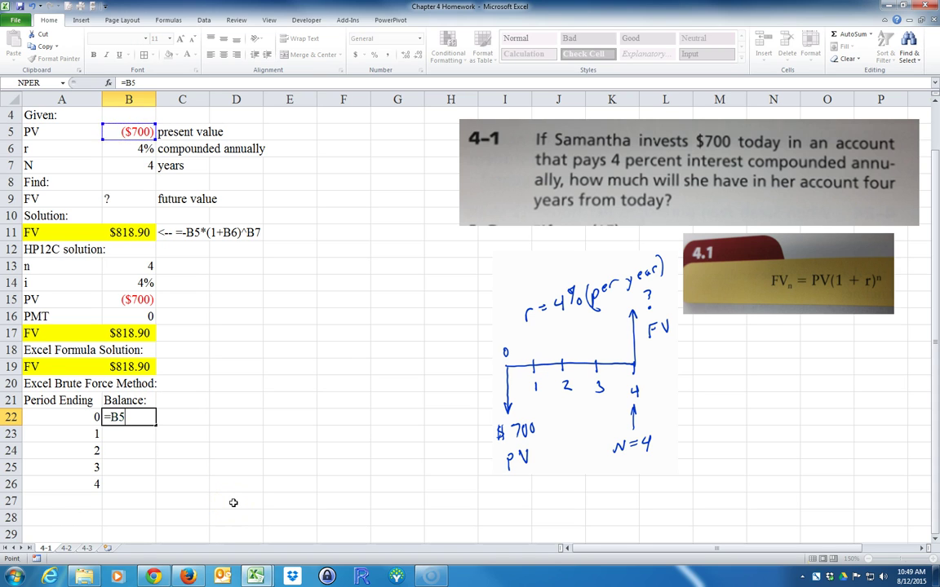
pyautogui.press('Return')
pyautogui.doubleClick(128, 417)
pyautogui.click(122, 82)
pyautogui.write('-')
pyautogui.press('Return')
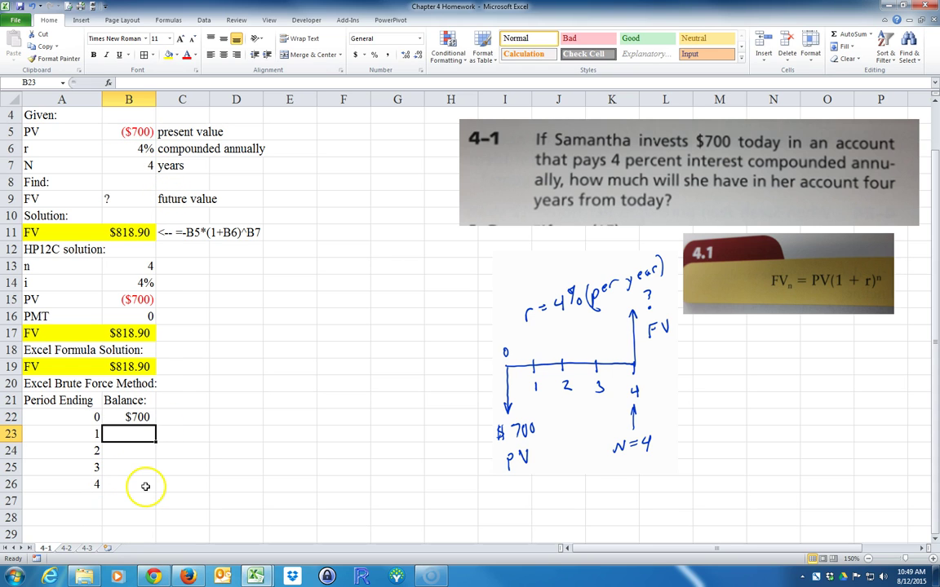
# Center the contents of the table A21:B26 and apply borders to all its cells
pyautogui.moveTo(80, 398); pyautogui.dragTo(118, 484)
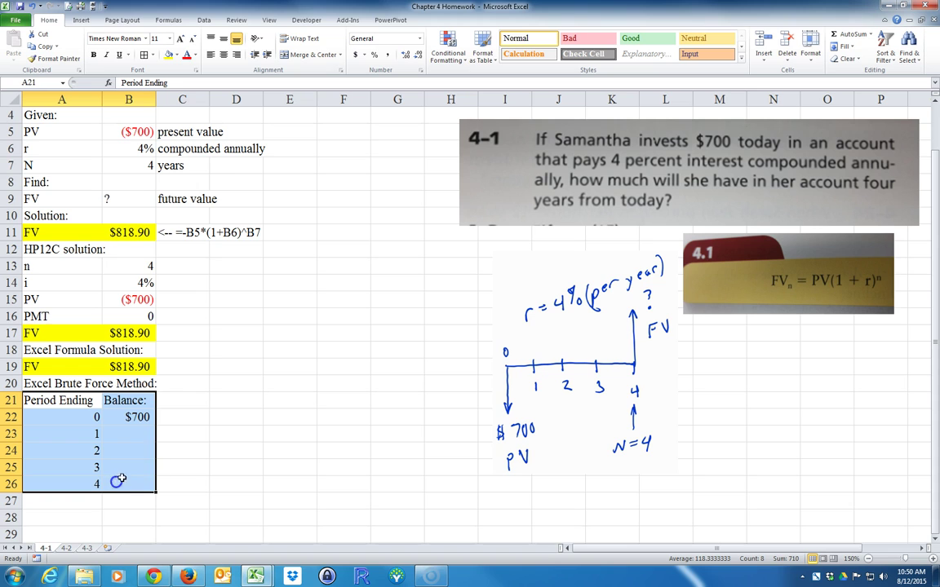
pyautogui.click(223, 56)
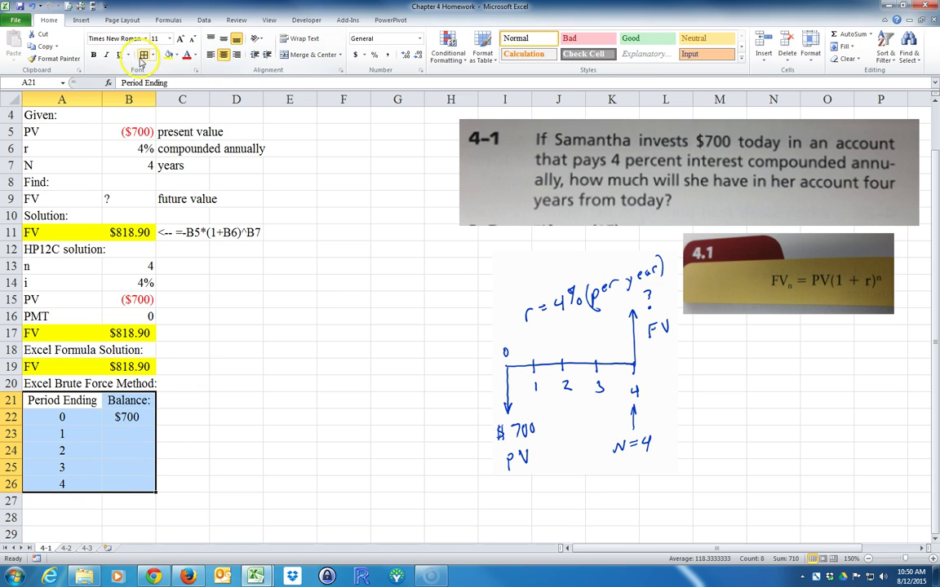
pyautogui.click(143, 57)
pyautogui.click(77, 417)
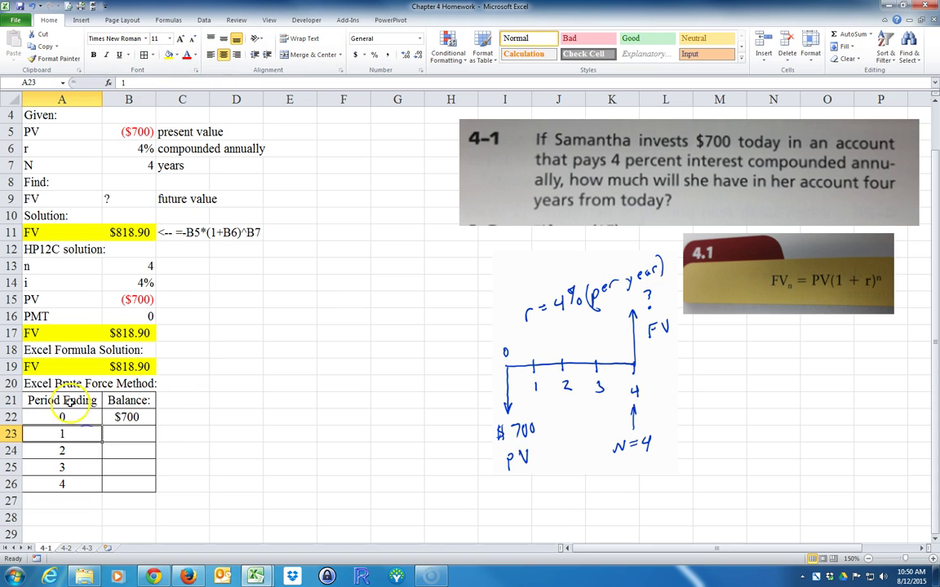
# Fill the table header cells A21:B21 with blue
pyautogui.moveTo(61, 401); pyautogui.dragTo(112, 401)
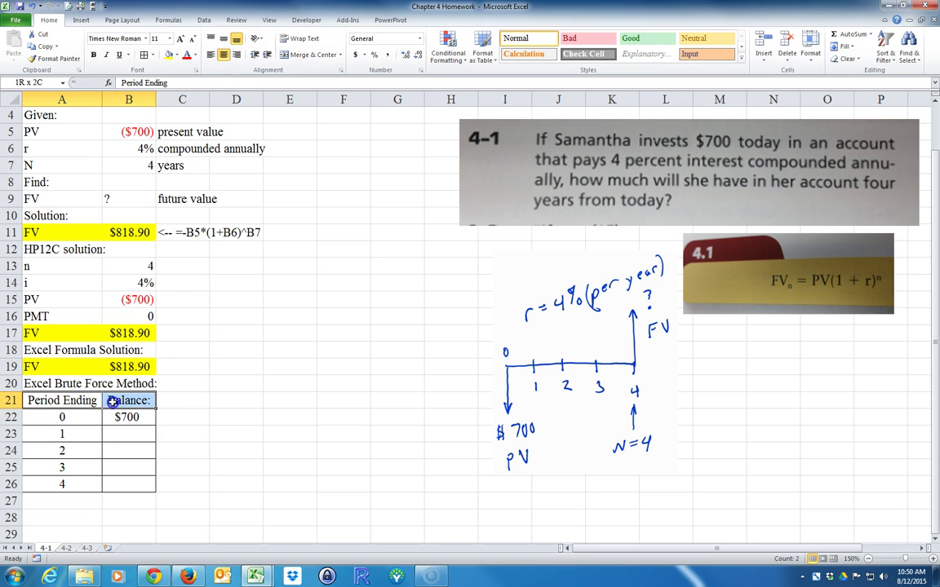
pyautogui.click(174, 55)
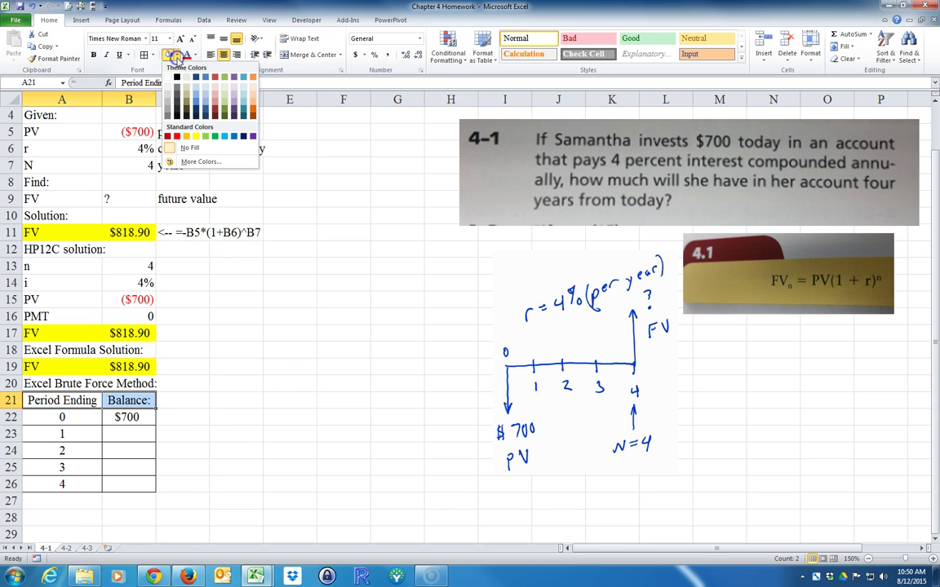
pyautogui.click(196, 105)
pyautogui.click(249, 400)
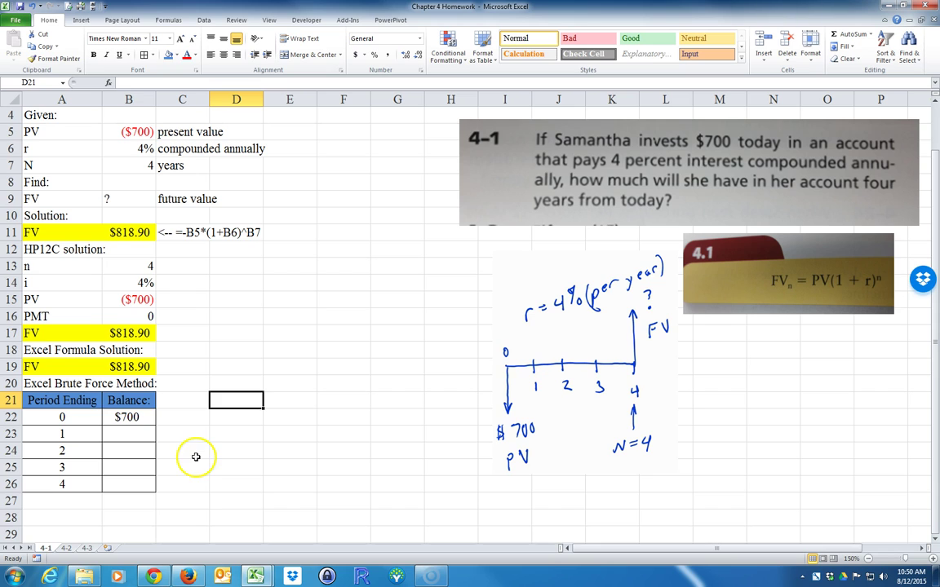
# Calculate one year's interest on the opening balance in B23 with the formula =B22*B6
pyautogui.click(137, 433)
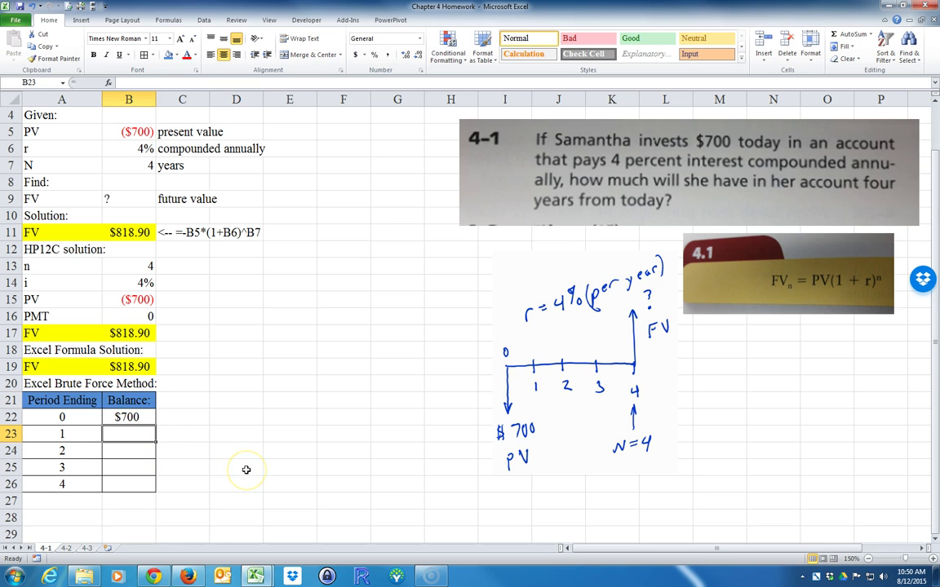
pyautogui.click(129, 439)
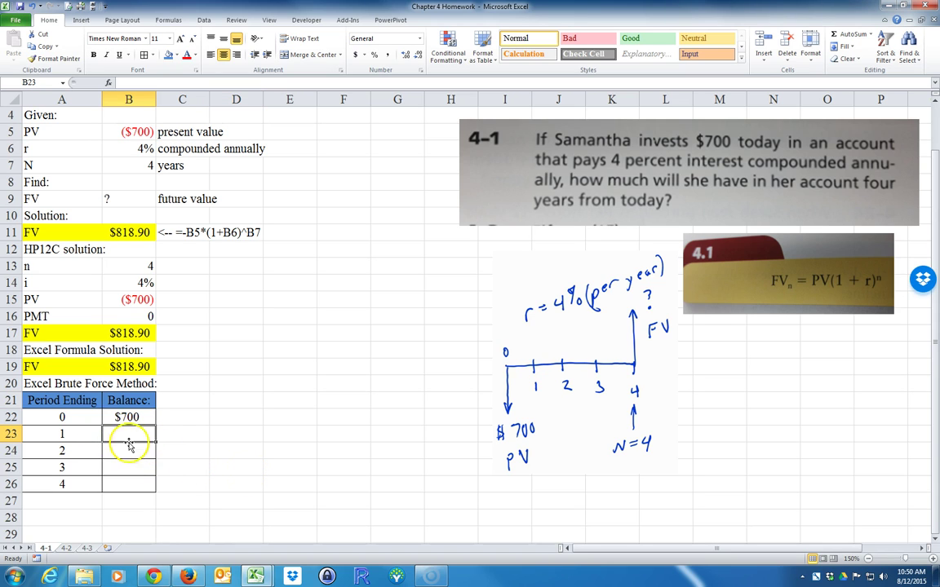
pyautogui.write('=')
pyautogui.click(131, 417)
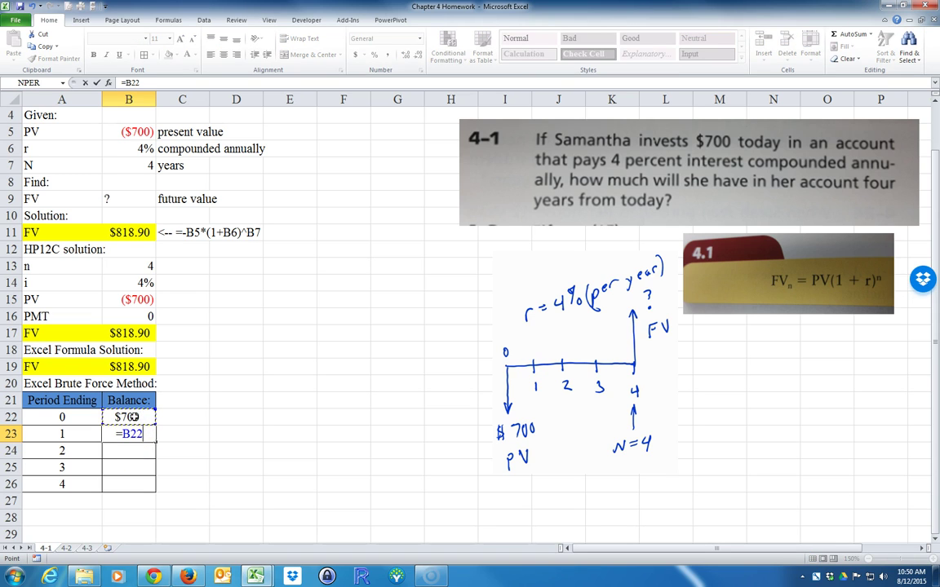
pyautogui.write('*')
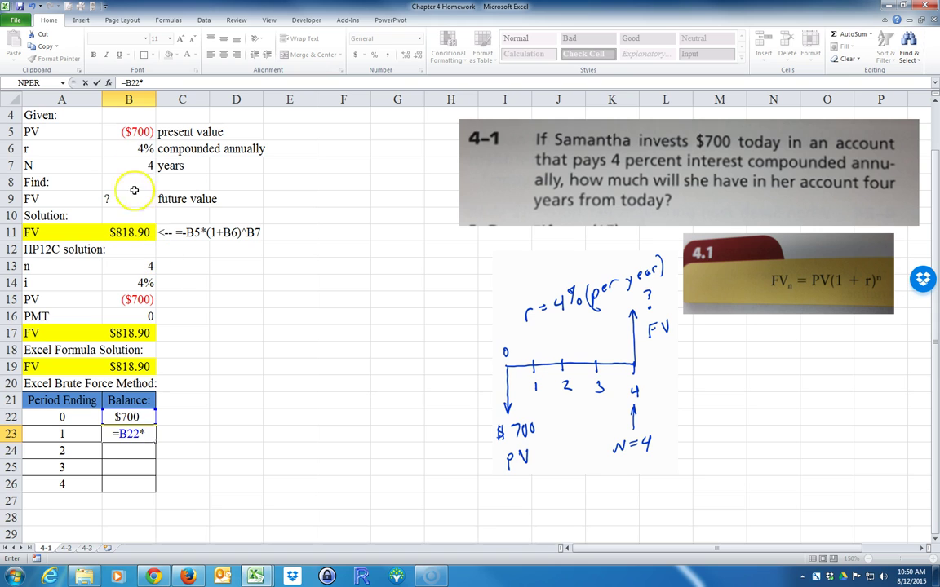
pyautogui.click(134, 149)
pyautogui.press('Return')
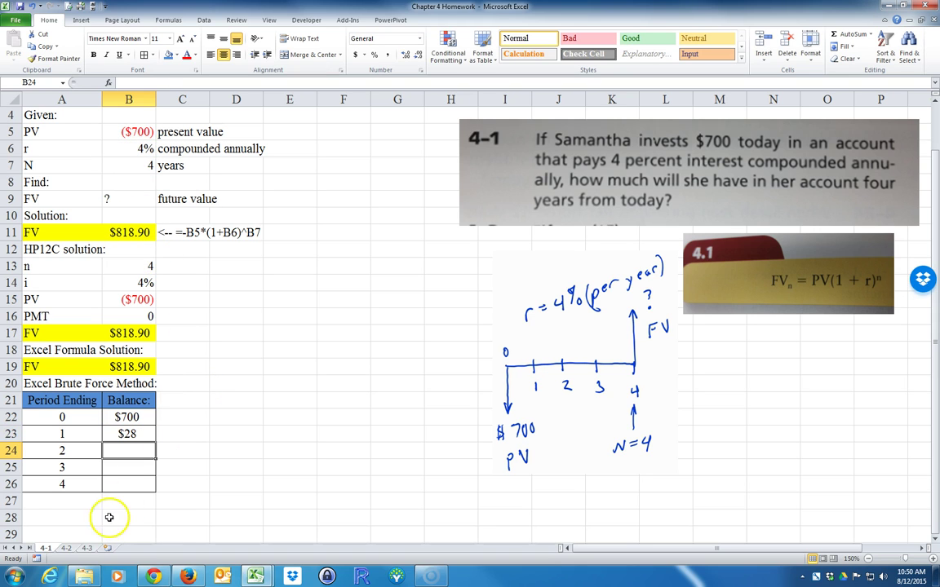
# Change the B23 formula to =B22*$B$6+B22, locking the rate reference and adding the previous balance
pyautogui.click(127, 434)
pyautogui.doubleClick(127, 434)
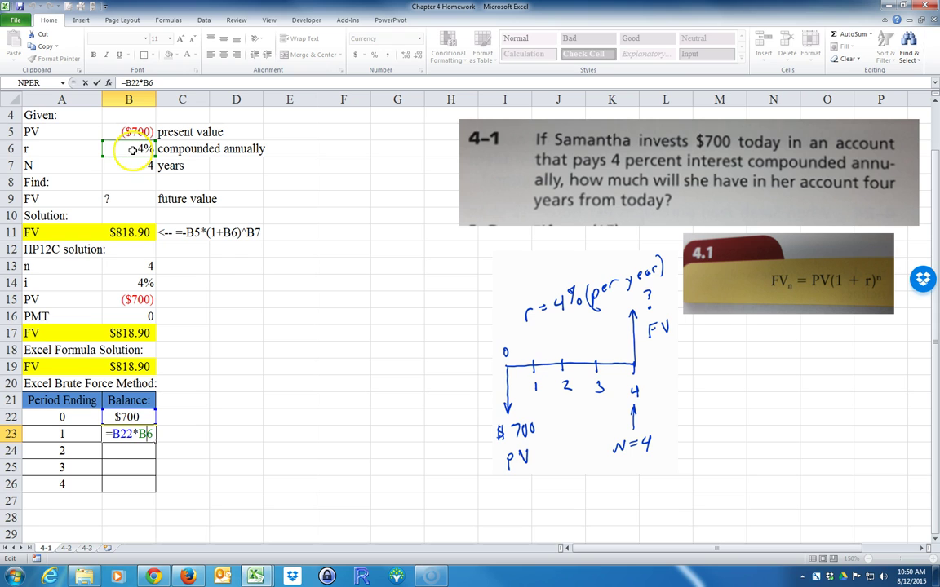
pyautogui.press('Return')
pyautogui.doubleClick(127, 434)
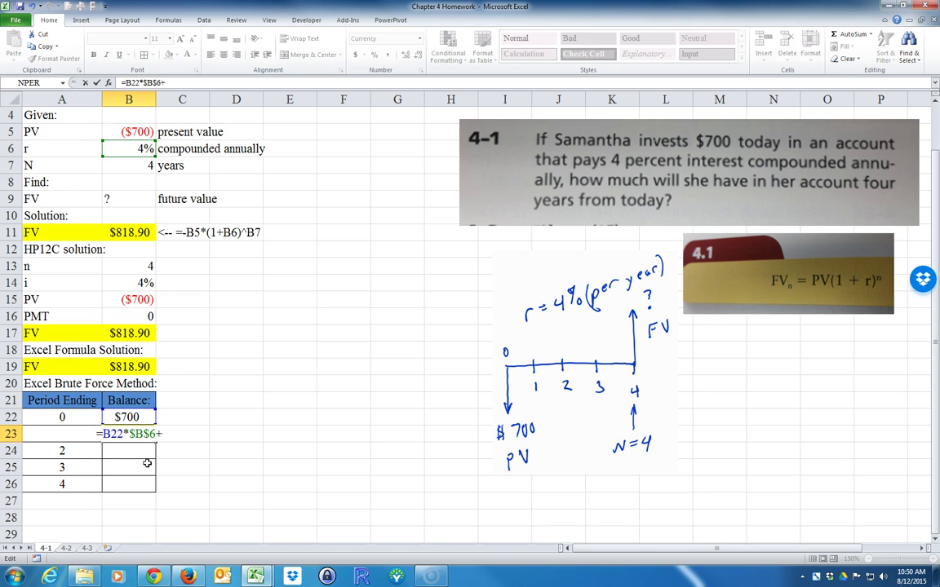
pyautogui.click(122, 415)
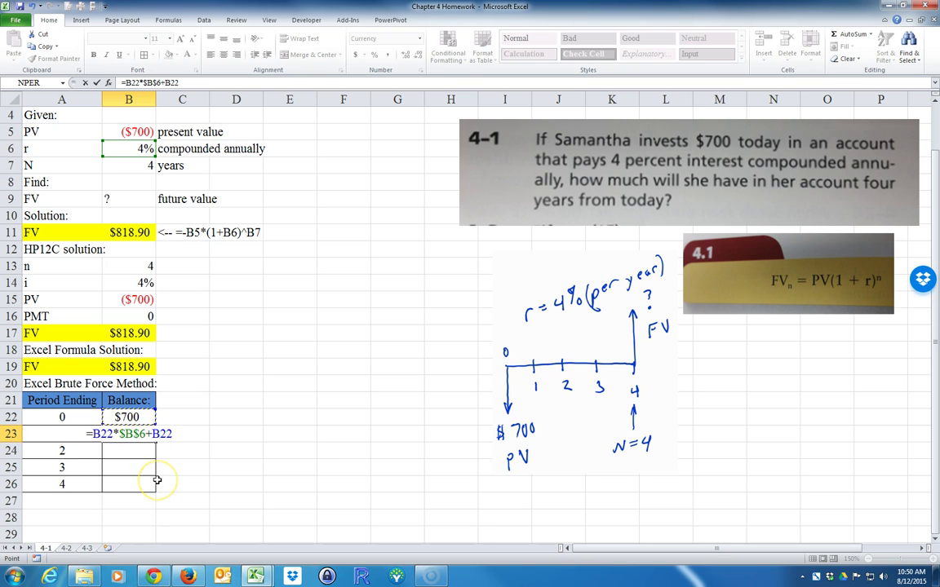
pyautogui.press('Return')
# Copy the B23 balance formula down through B26 to cover periods 2 to 4
pyautogui.click(134, 433)
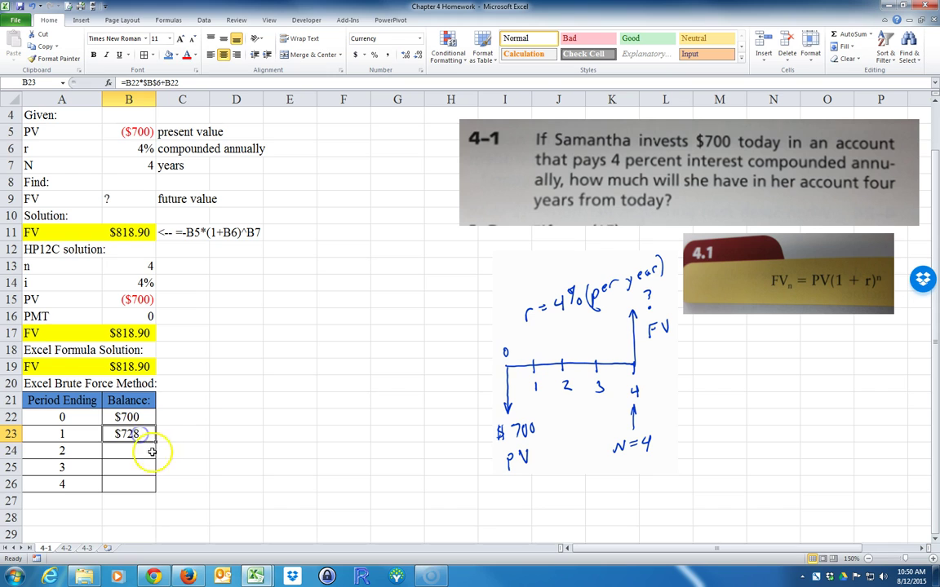
pyautogui.moveTo(156, 449); pyautogui.dragTo(155, 488)
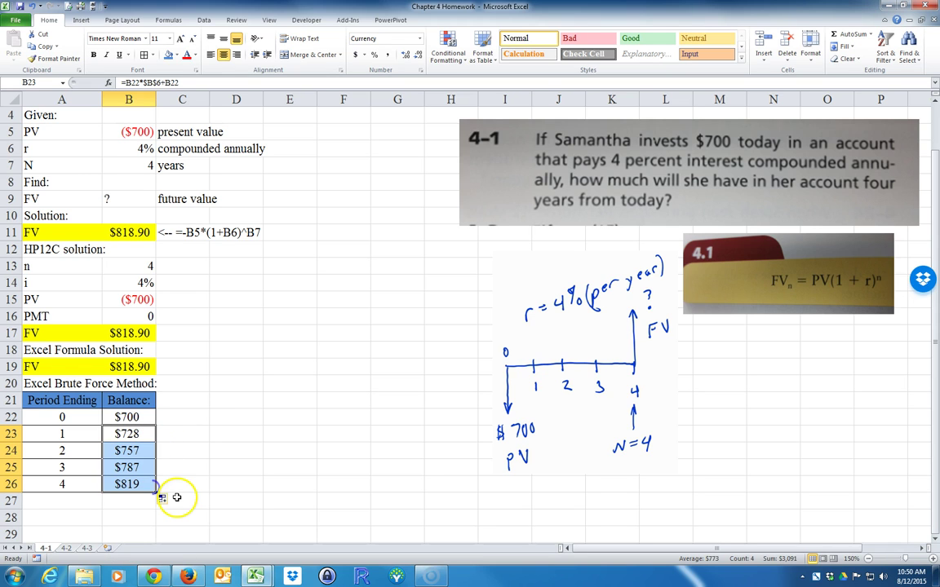
pyautogui.click(128, 486)
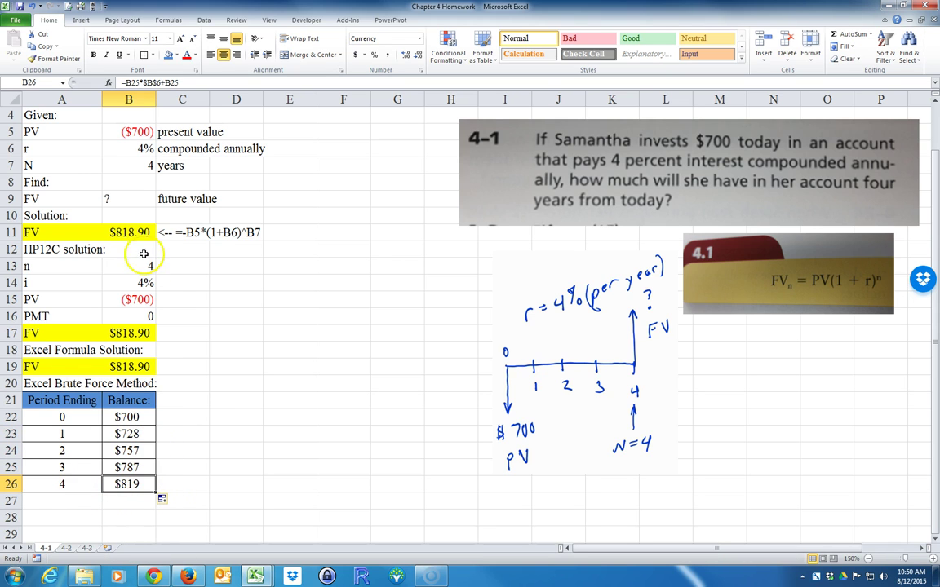
# Show the balances in B22:B26 with two decimal places
pyautogui.moveTo(132, 417); pyautogui.dragTo(129, 483)
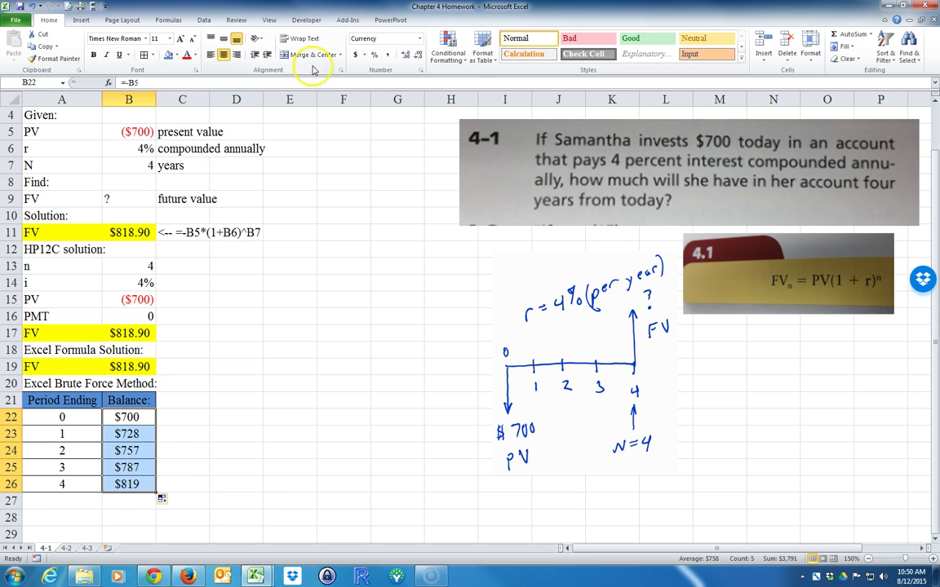
pyautogui.click(406, 55)
pyautogui.click(405, 54)
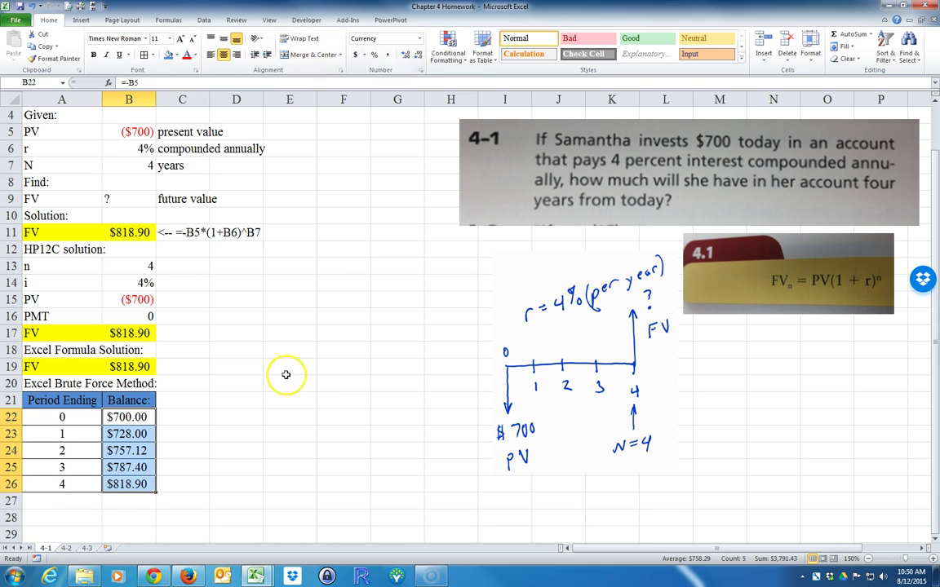
pyautogui.click(285, 382)
# Highlight the period 4 row of the brute-force table, A26:B26, with a yellow fill
pyautogui.moveTo(61, 484); pyautogui.dragTo(123, 484)
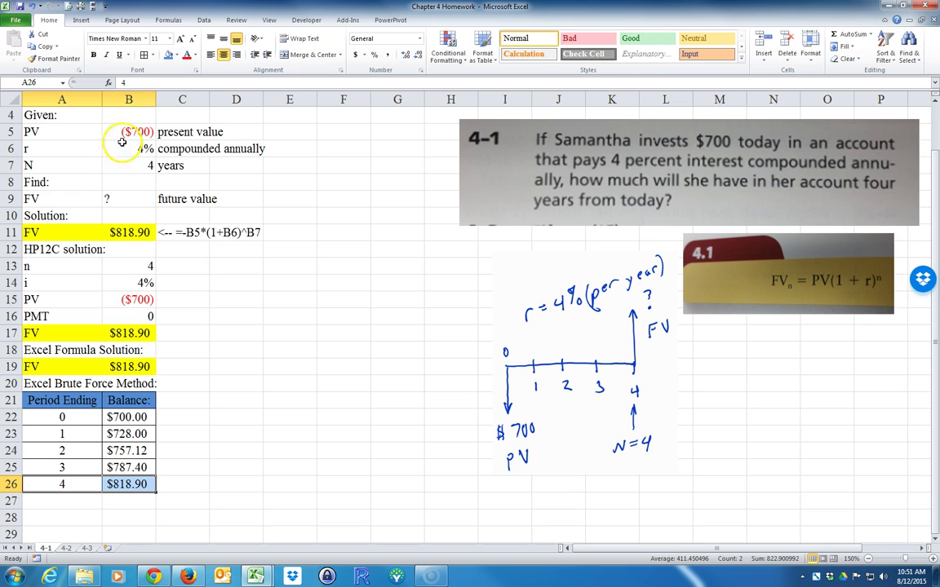
pyautogui.click(173, 54)
pyautogui.click(196, 136)
pyautogui.click(248, 454)
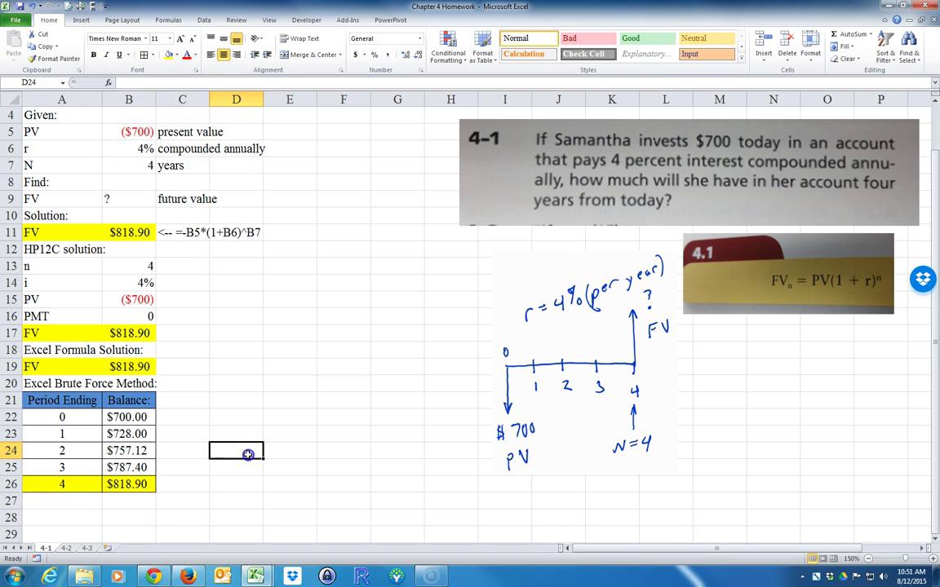
# Try to copy the formula annotation from C11 into C19 and C22:C26 as pasted values
pyautogui.click(188, 233)
pyautogui.rightClick(189, 235)
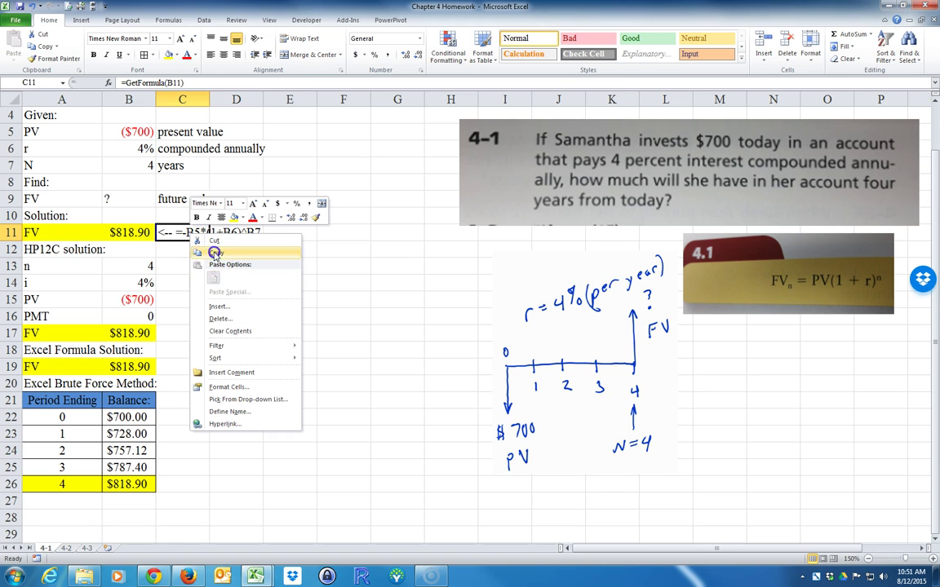
pyautogui.click(204, 250)
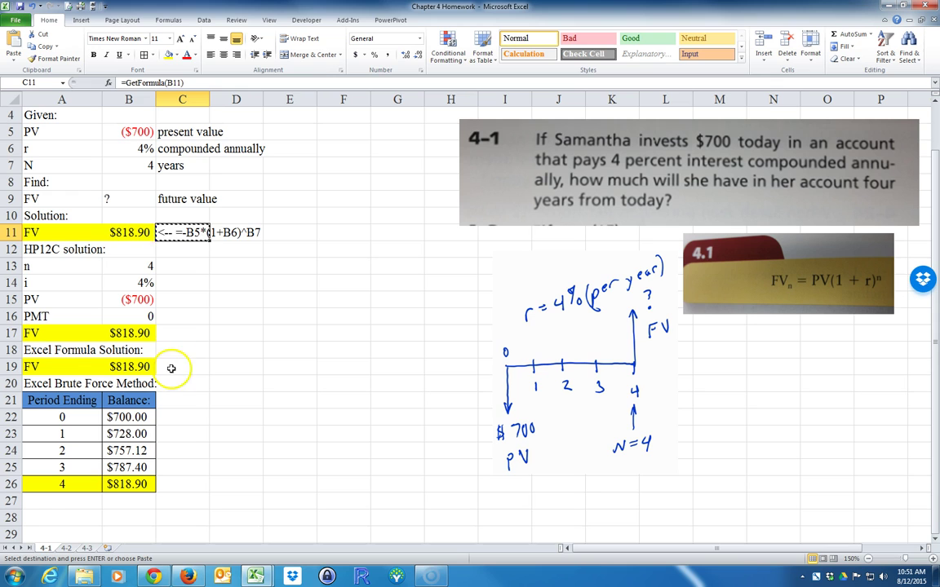
pyautogui.click(179, 366)
pyautogui.keyDown('ctrl'); pyautogui.moveTo(176, 417); pyautogui.dragTo(168, 483); pyautogui.keyUp('ctrl')
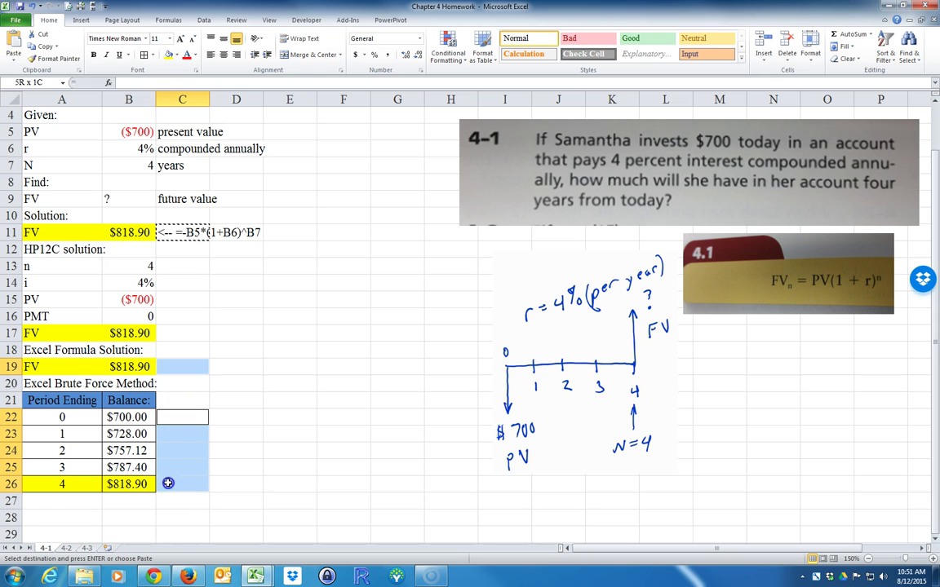
pyautogui.rightClick(176, 467)
pyautogui.click(204, 303)
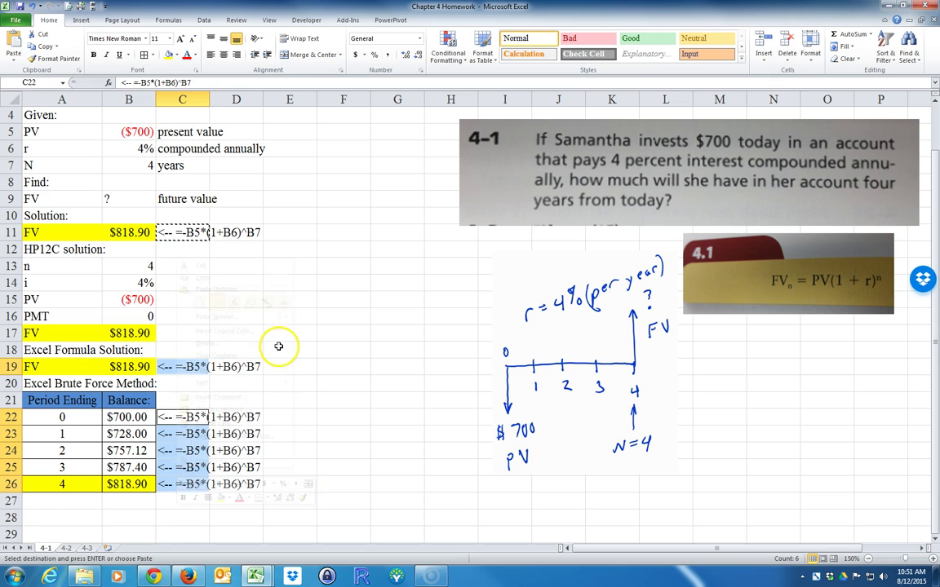
pyautogui.click(280, 348)
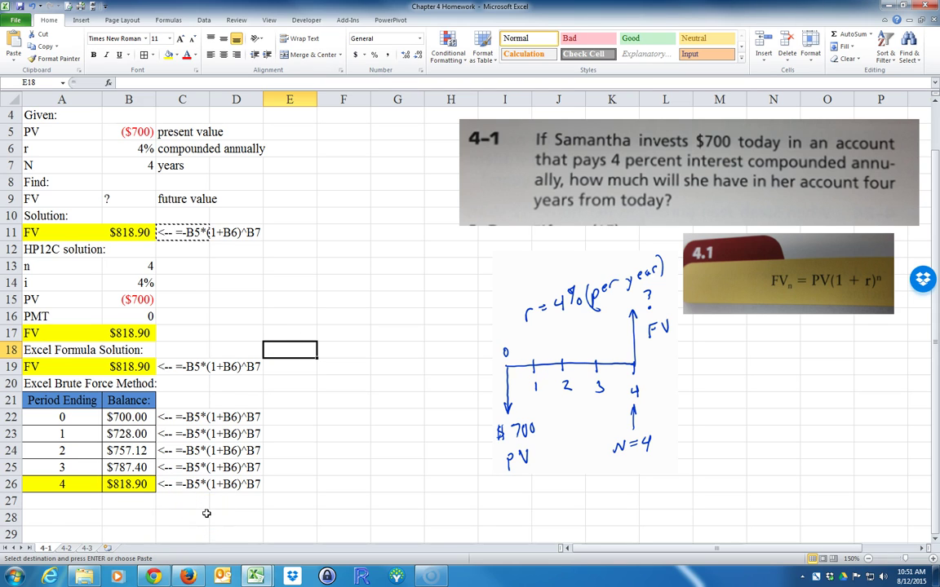
pyautogui.press('Escape')
pyautogui.click(216, 485)
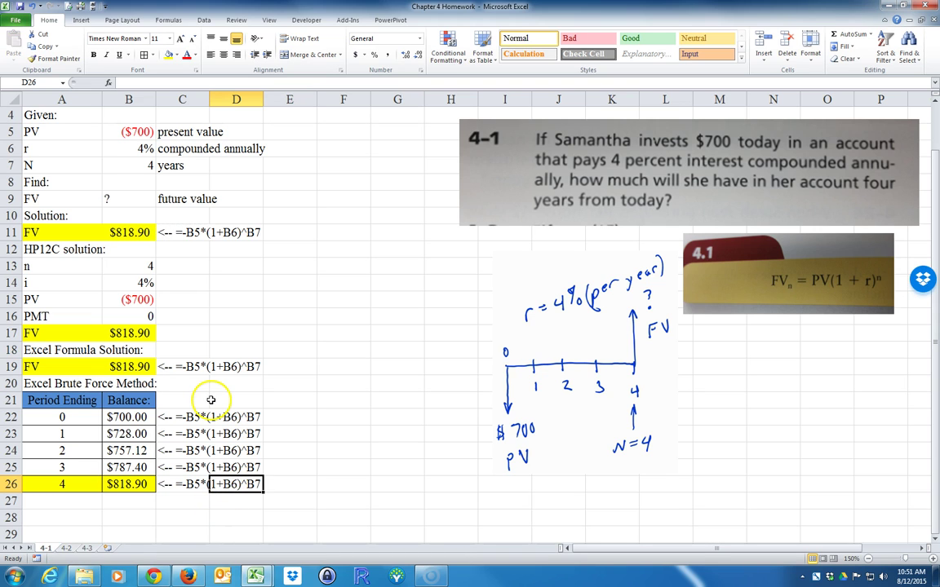
# Annotate the Excel FV result by entering =GetFormula(B19) in C19
pyautogui.click(182, 367)
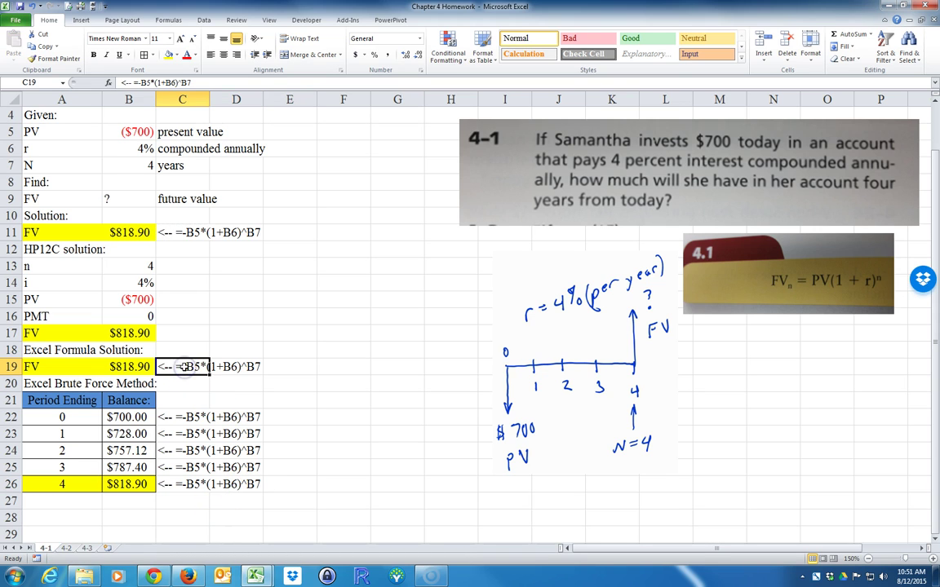
pyautogui.write('=get')
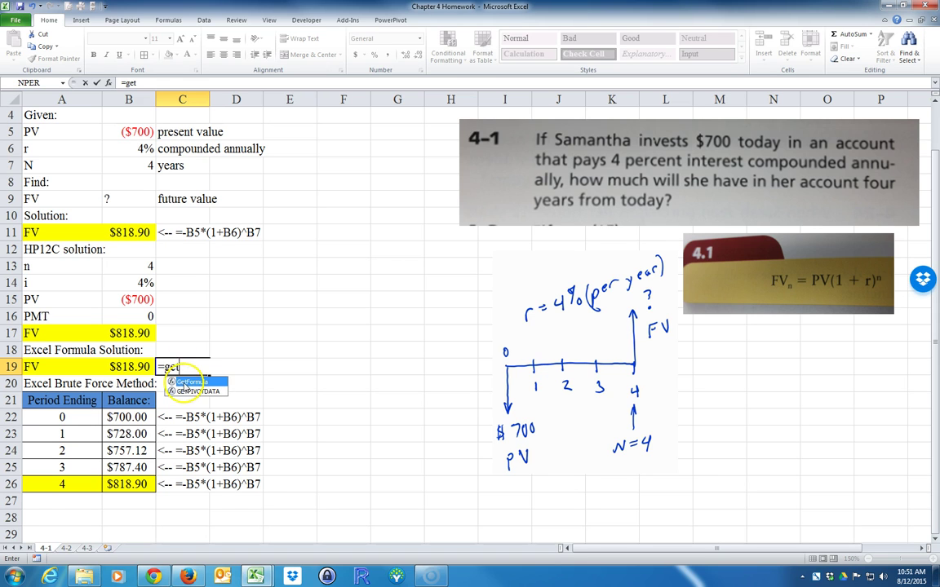
pyautogui.doubleClick(193, 382)
pyautogui.click(127, 367)
pyautogui.press('Return')
# Enter =GetFormula(B22) in C22 and copy it down through C26 to annotate the brute-force balances
pyautogui.click(171, 416)
pyautogui.write('=get')
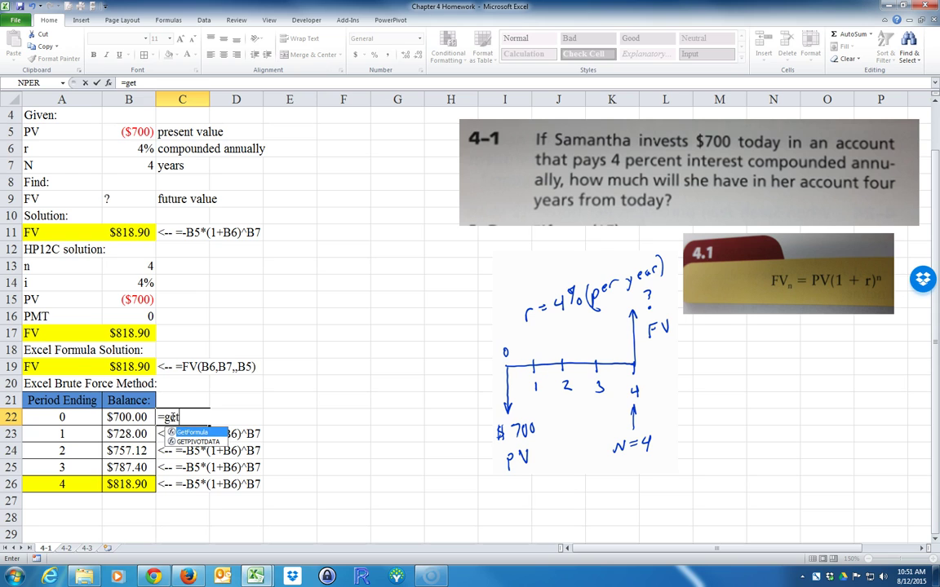
pyautogui.doubleClick(194, 432)
pyautogui.click(126, 417)
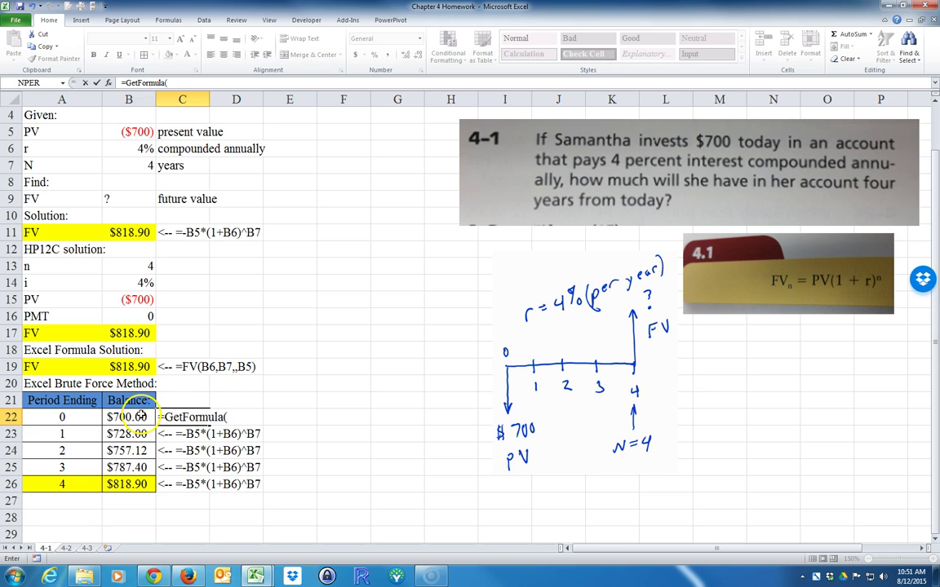
pyautogui.press('Return')
pyautogui.click(190, 417)
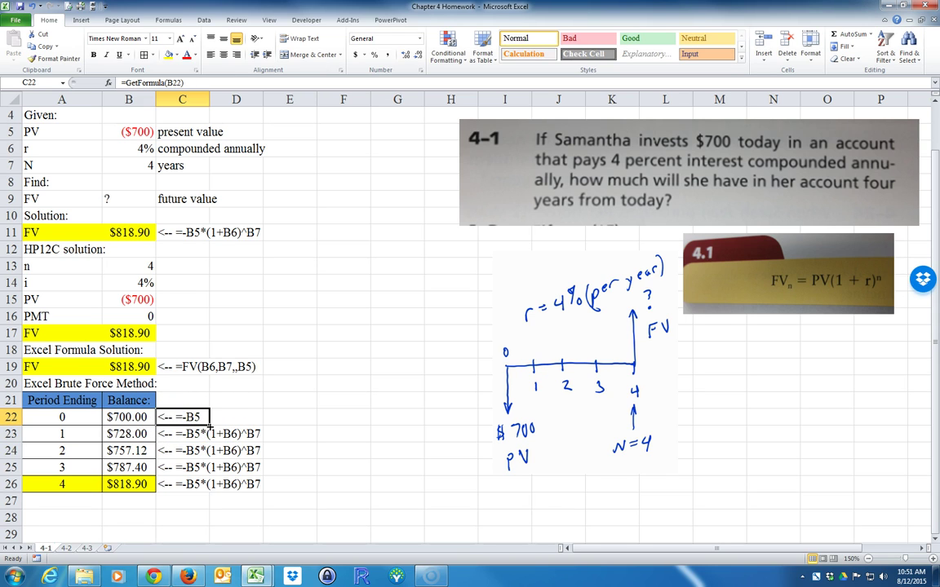
pyautogui.doubleClick(209, 421)
pyautogui.click(160, 530)
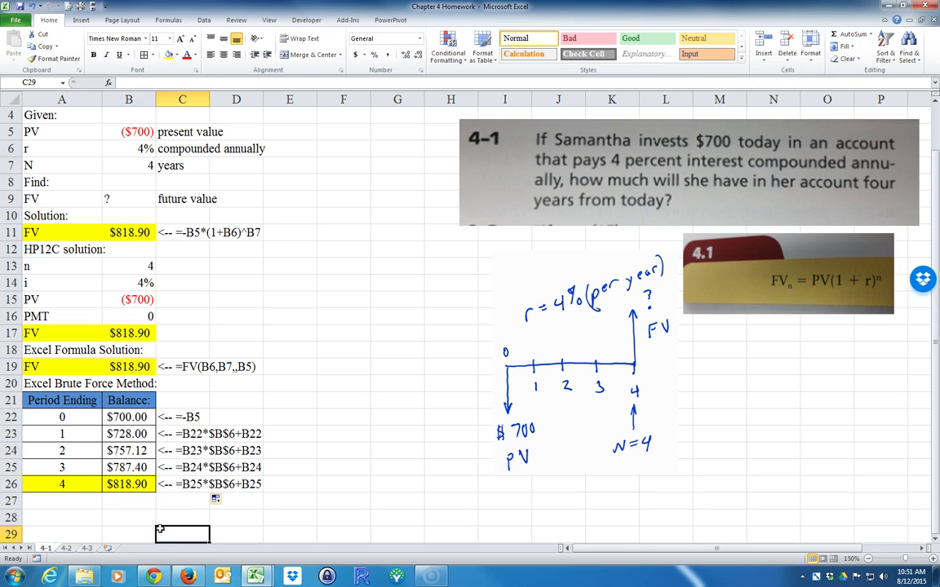
# Make the section headings in A4, A8, A10, A12, A18 and A20 bold and underlined
pyautogui.scroll(1, 285, 447)
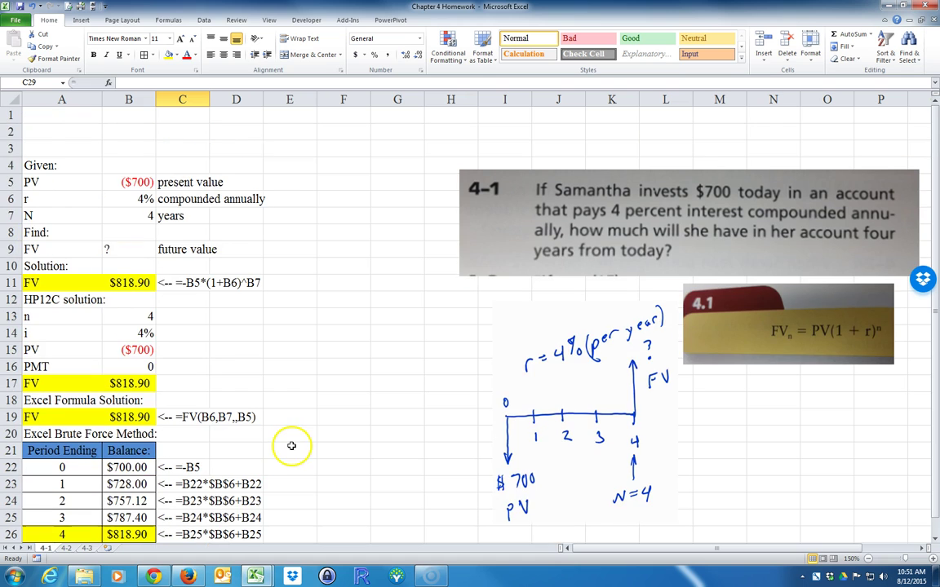
pyautogui.scroll(-1, 298, 428)
pyautogui.scroll(1, 315, 412)
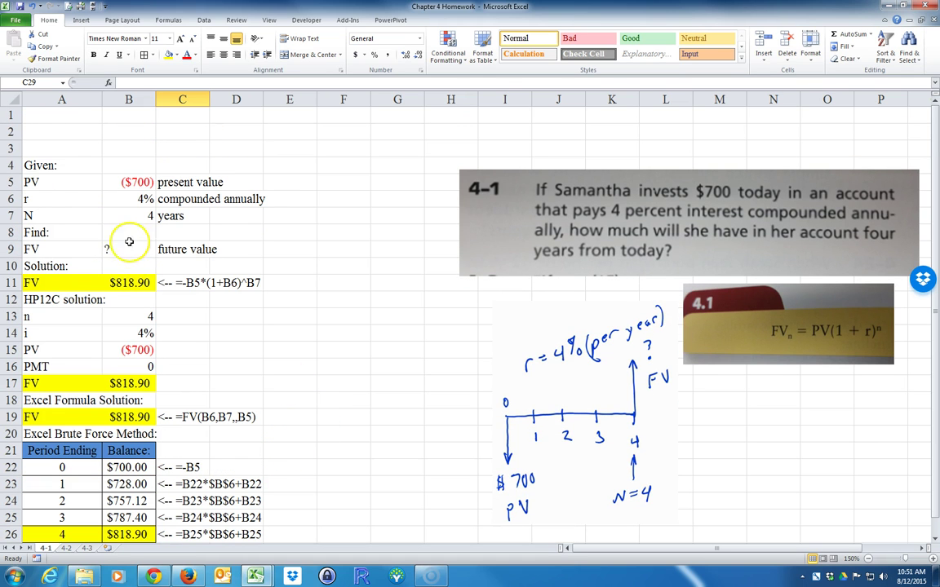
pyautogui.scroll(-1, 167, 302)
pyautogui.scroll(1, 151, 238)
pyautogui.click(41, 166)
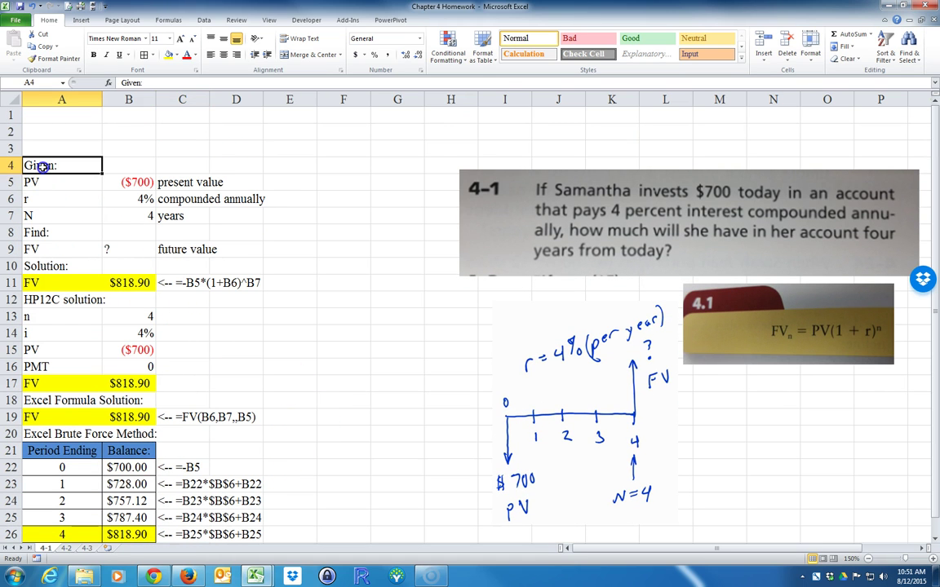
pyautogui.keyDown('ctrl'); pyautogui.click(40, 232); pyautogui.keyUp('ctrl')
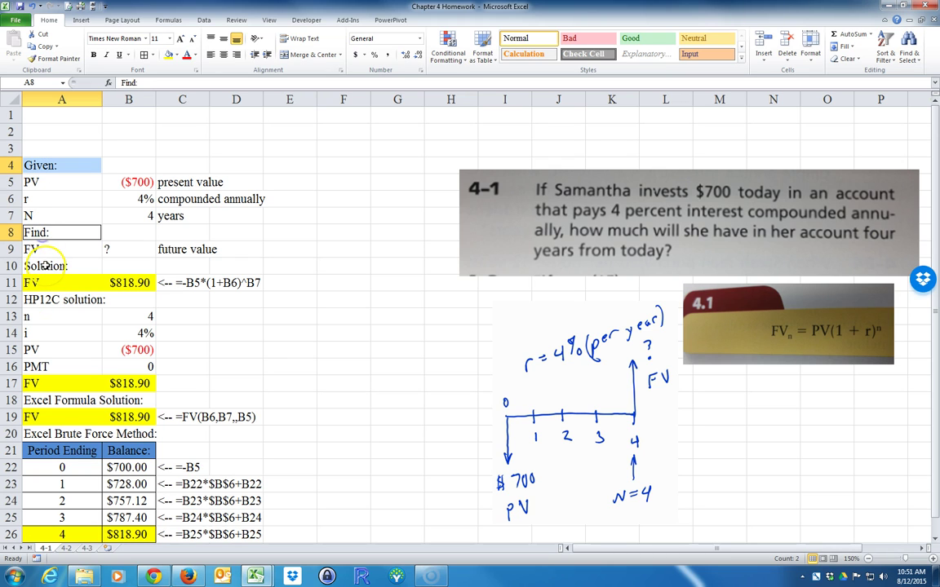
pyautogui.keyDown('ctrl'); pyautogui.click(45, 266); pyautogui.keyUp('ctrl')
pyautogui.keyDown('ctrl'); pyautogui.click(50, 300); pyautogui.keyUp('ctrl')
pyautogui.keyDown('ctrl'); pyautogui.click(50, 401); pyautogui.keyUp('ctrl')
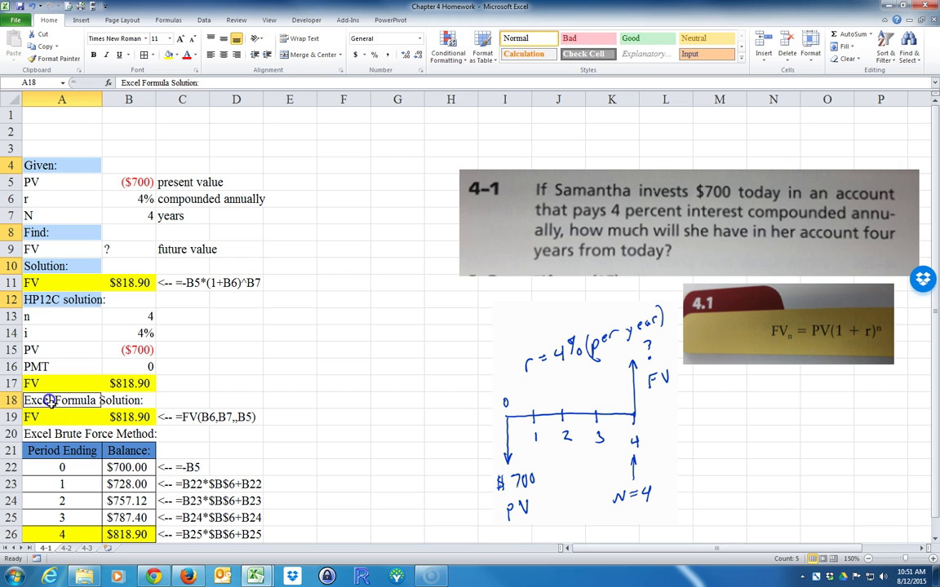
pyautogui.keyDown('ctrl'); pyautogui.click(61, 434); pyautogui.keyUp('ctrl')
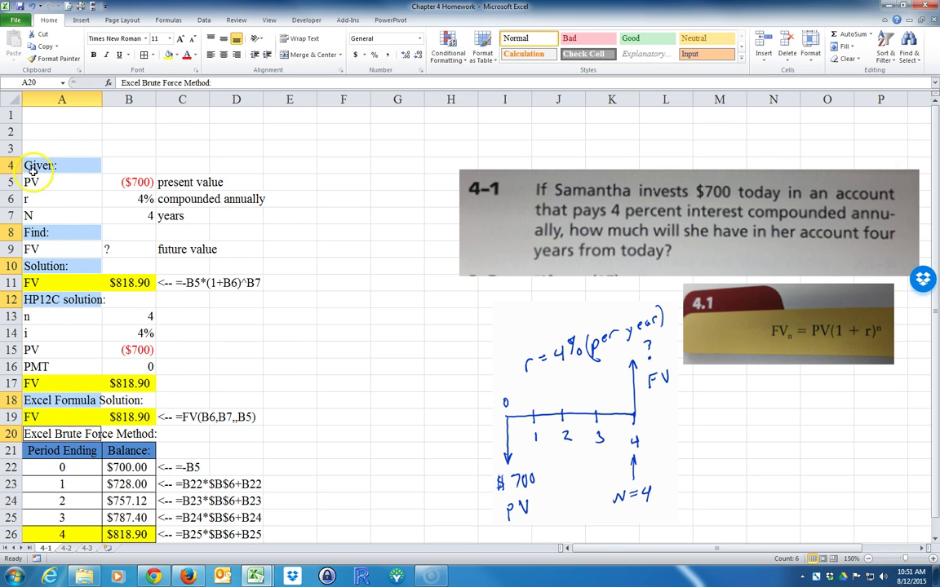
pyautogui.click(93, 55)
pyautogui.click(118, 55)
pyautogui.click(397, 300)
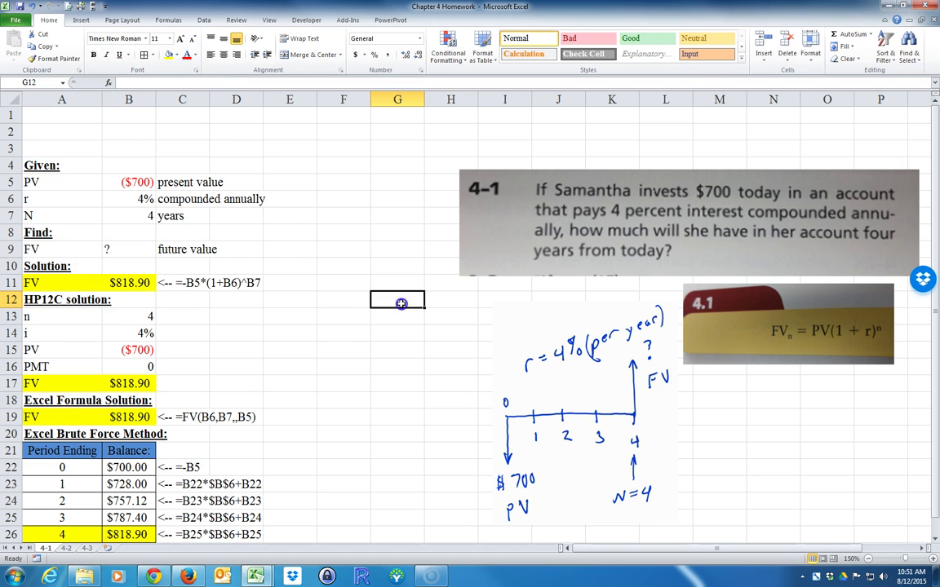
# Review and compare the algebraic, HP12C, Excel formula and brute-force solution sections
pyautogui.scroll(-1, 321, 328)
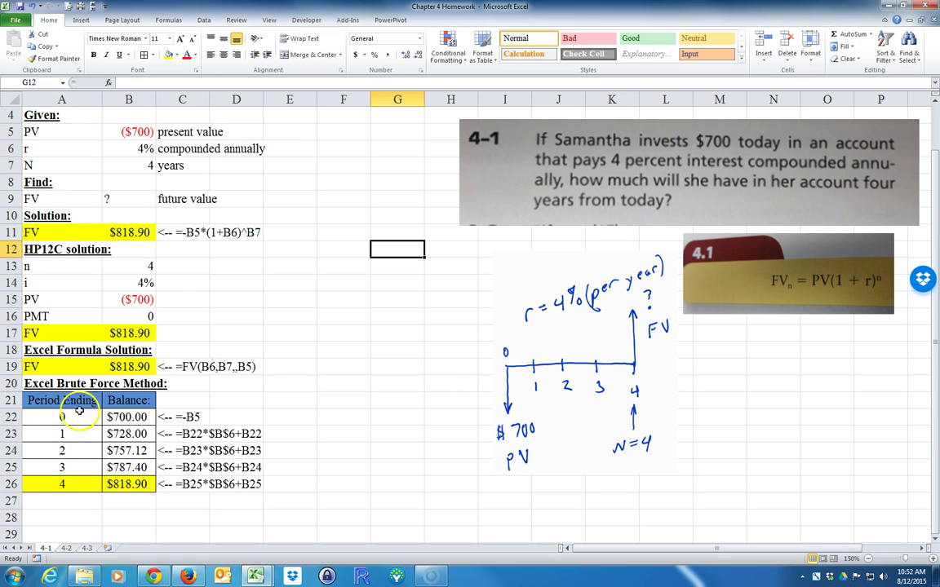
pyautogui.moveTo(39, 349); pyautogui.dragTo(282, 369)
pyautogui.moveTo(92, 350); pyautogui.dragTo(296, 367)
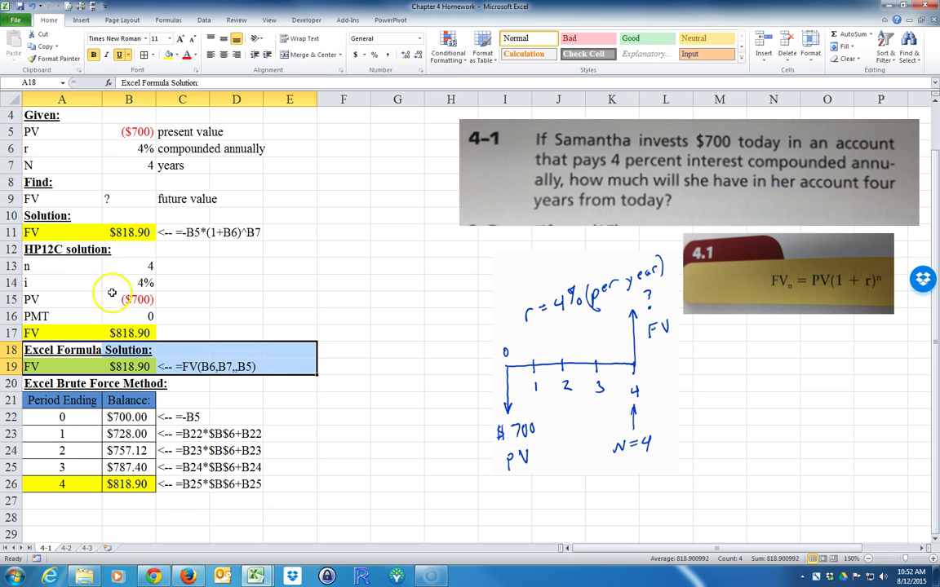
pyautogui.moveTo(45, 248); pyautogui.dragTo(176, 328)
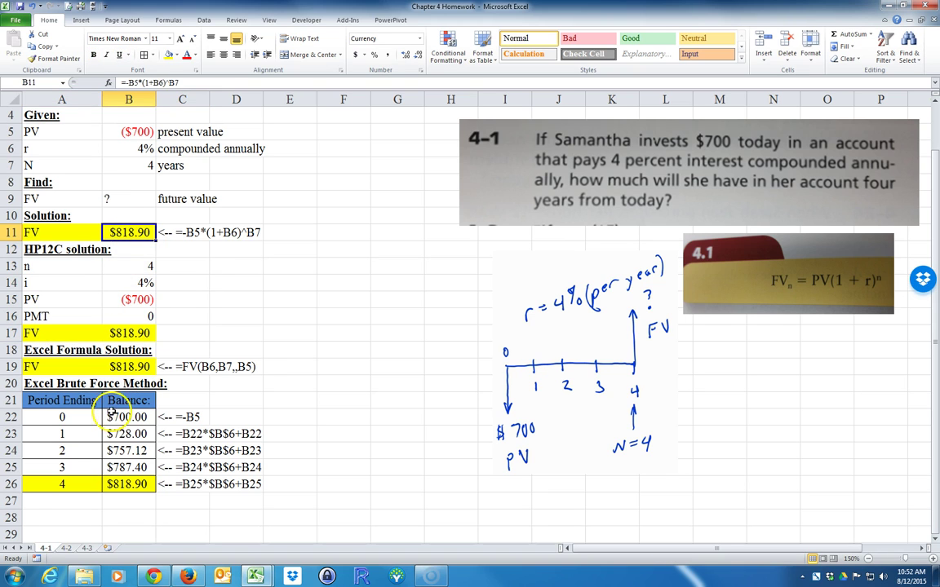
pyautogui.click(106, 396)
pyautogui.click(123, 232)
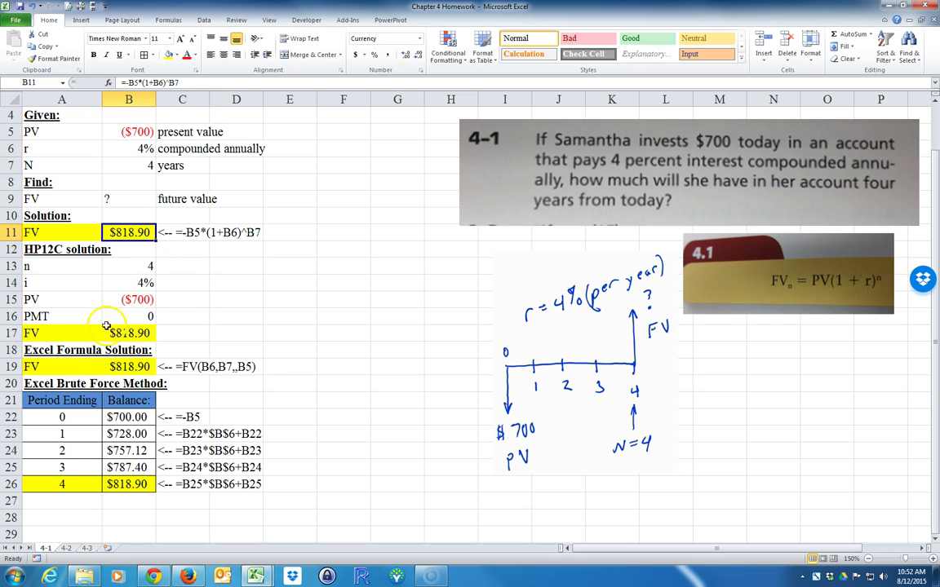
pyautogui.click(34, 317)
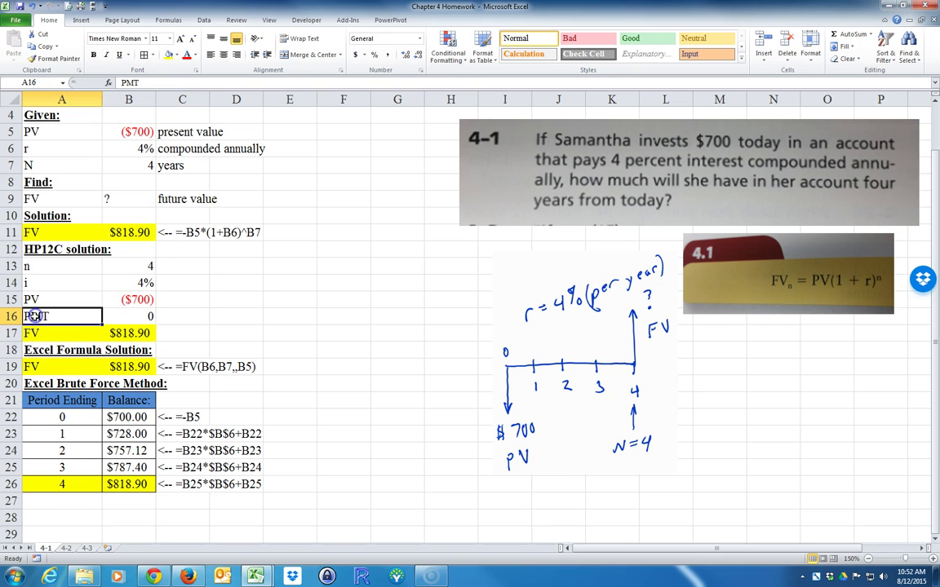
pyautogui.click(45, 248)
pyautogui.click(42, 349)
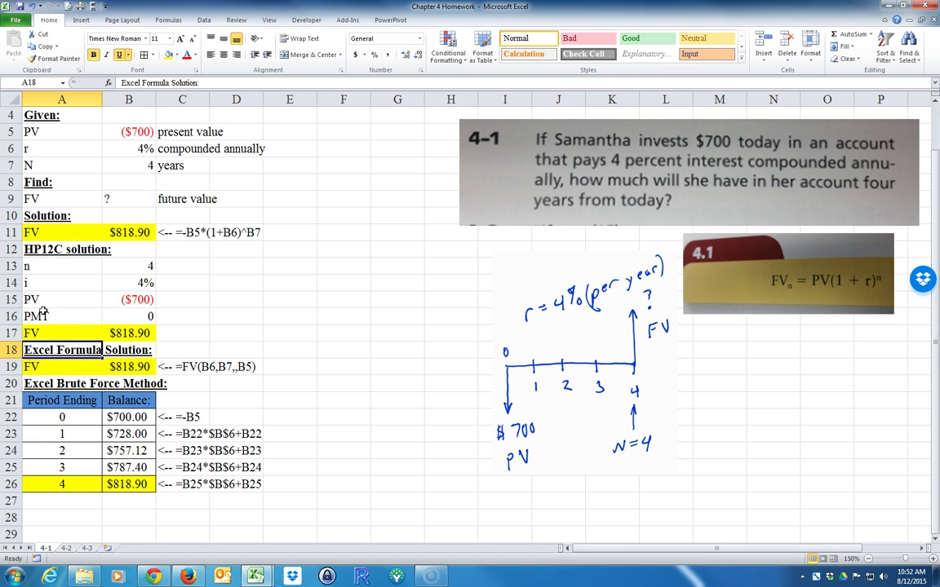
pyautogui.moveTo(33, 251); pyautogui.dragTo(243, 375)
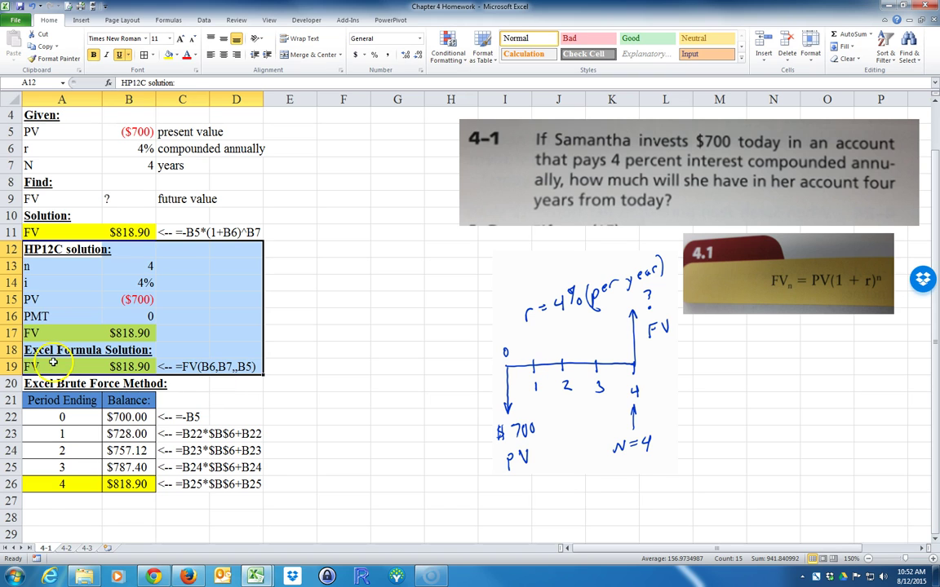
pyautogui.moveTo(29, 349); pyautogui.dragTo(245, 367)
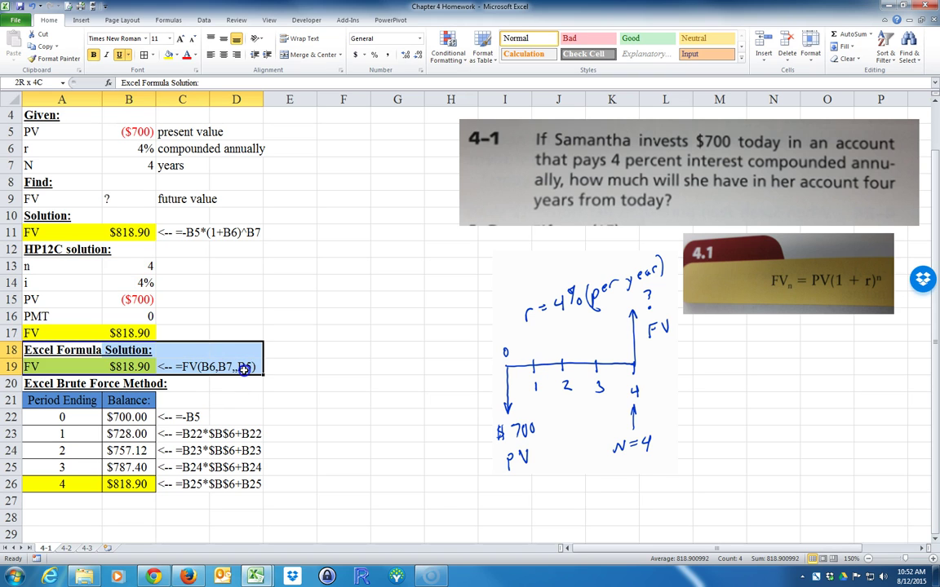
pyautogui.moveTo(39, 251); pyautogui.dragTo(243, 327)
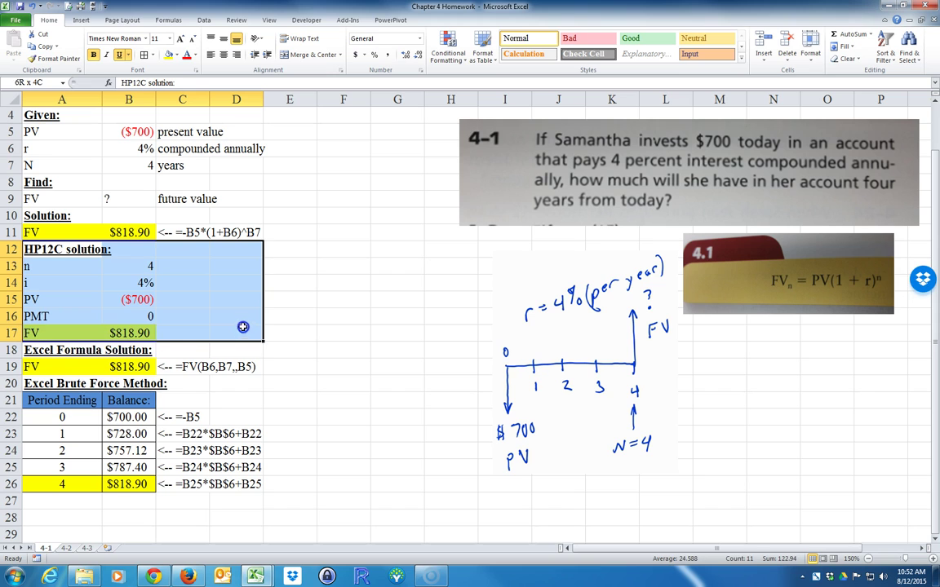
pyautogui.click(82, 369)
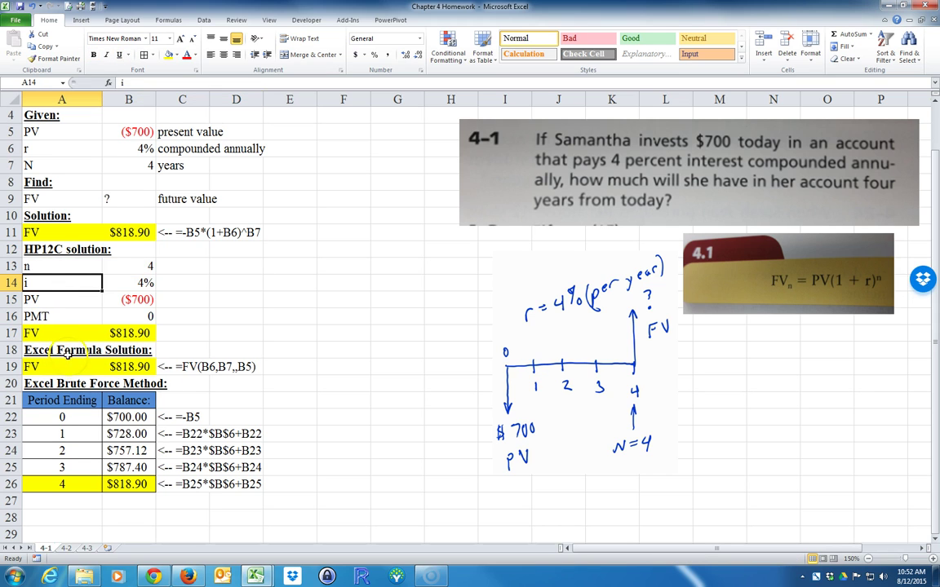
pyautogui.click(83, 295)
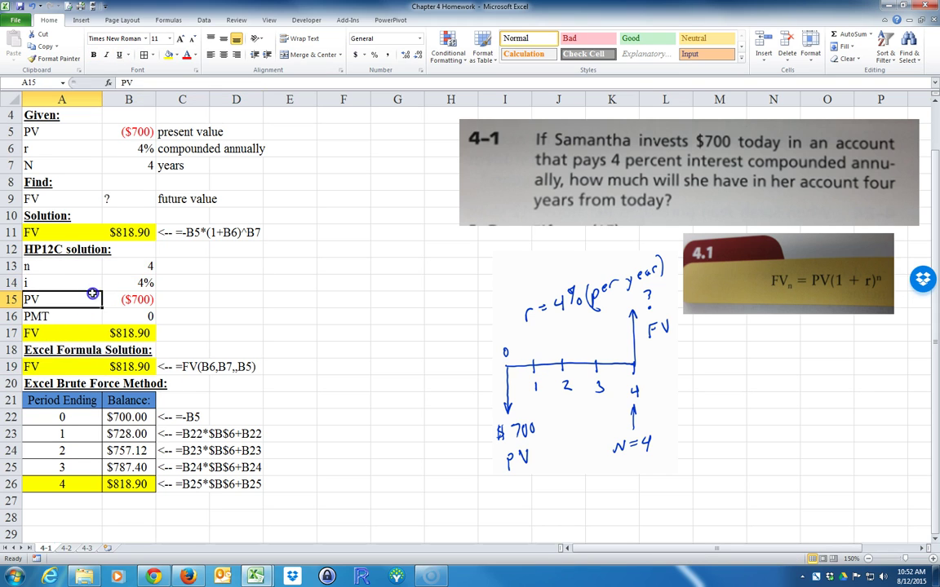
pyautogui.click(94, 361)
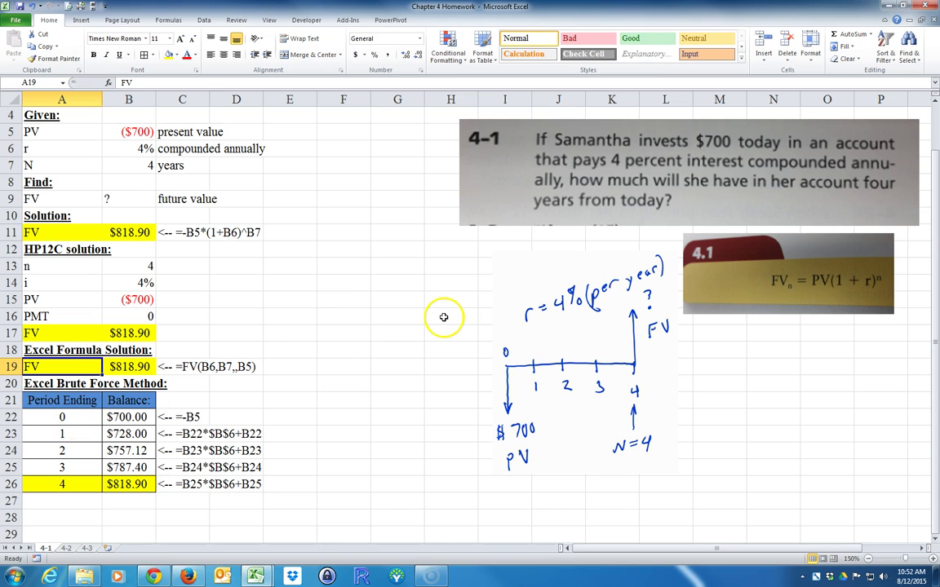
# Look over the pictures of the 4-1 problem statement, equation 4.1 and the handwritten timeline
pyautogui.click(499, 194)
pyautogui.click(761, 236)
pyautogui.click(552, 302)
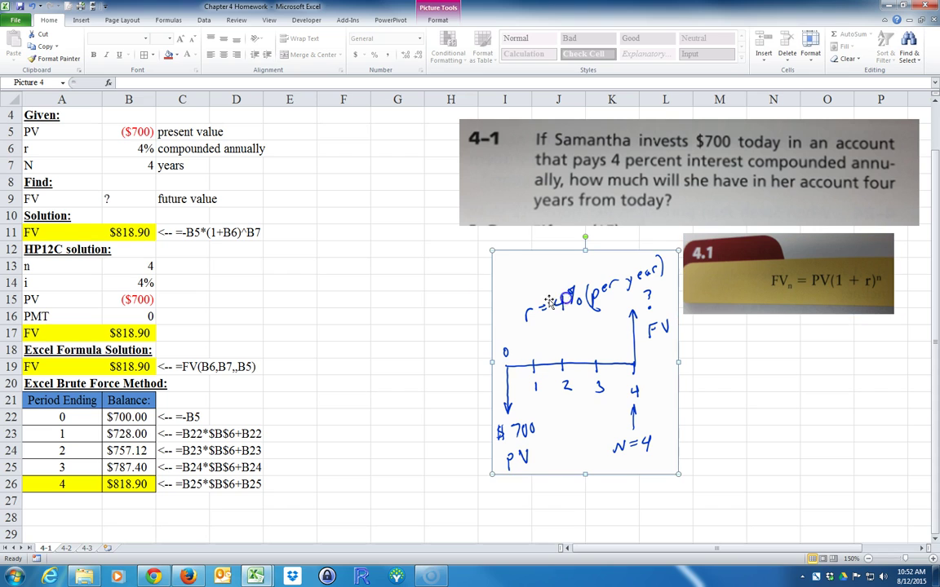